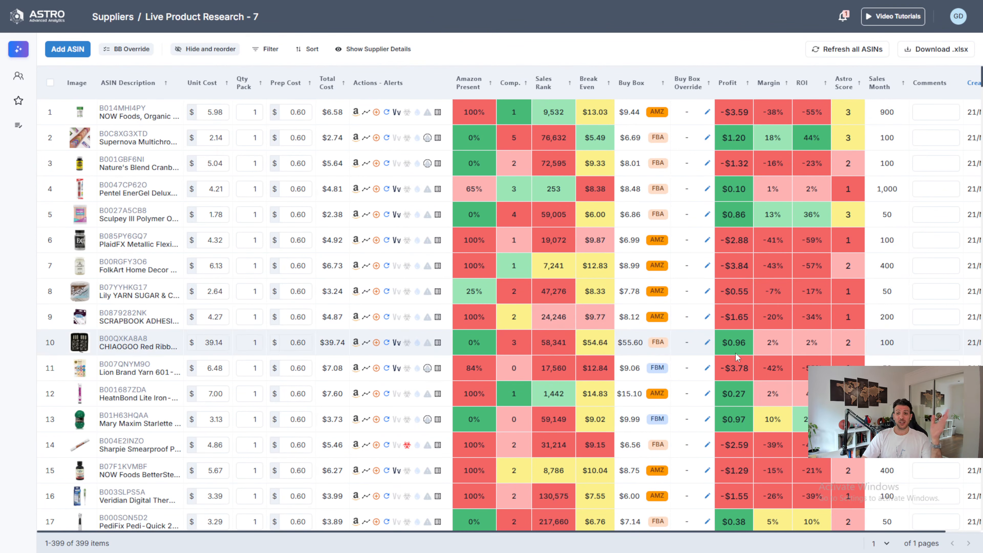
# Preview the Lily Yarn Sugar & Cream product and compare its brand name with the supplier description.
pyautogui.moveTo(727, 359)
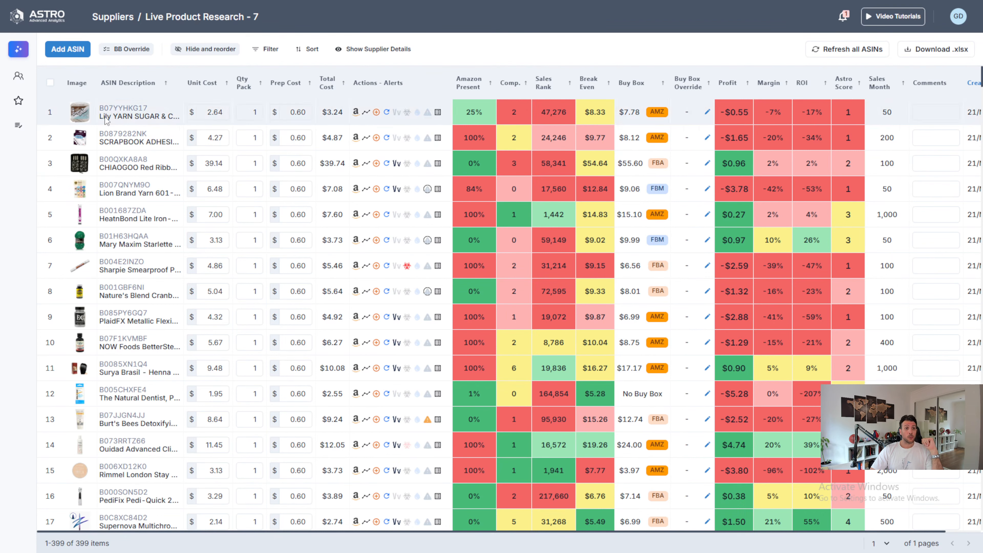
pyautogui.moveTo(119, 109)
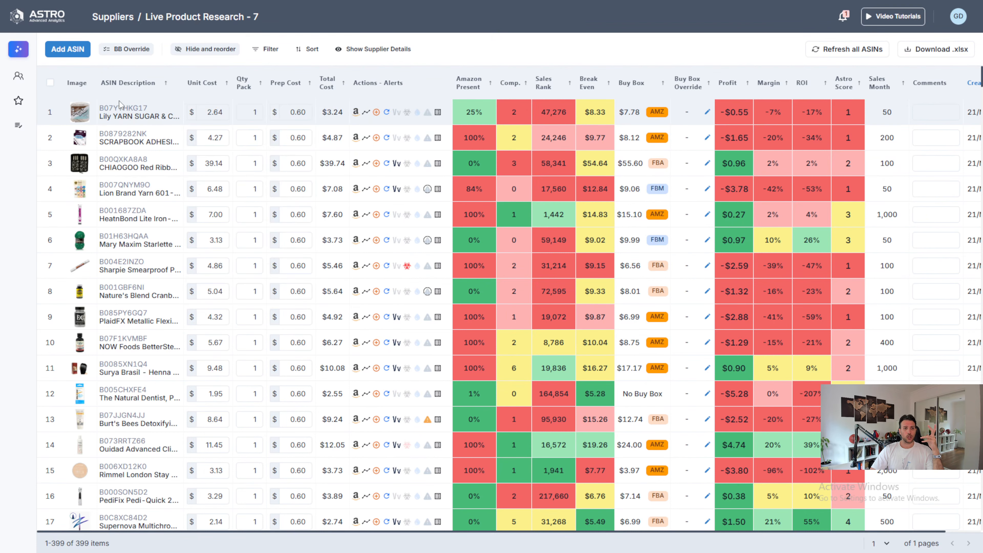
pyautogui.moveTo(115, 127)
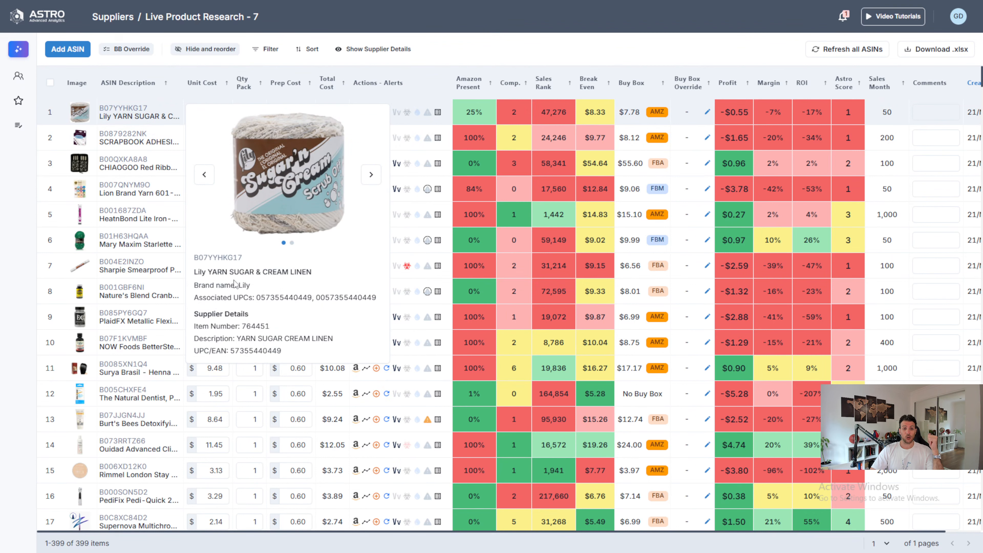
pyautogui.moveTo(235, 285); pyautogui.dragTo(250, 285)
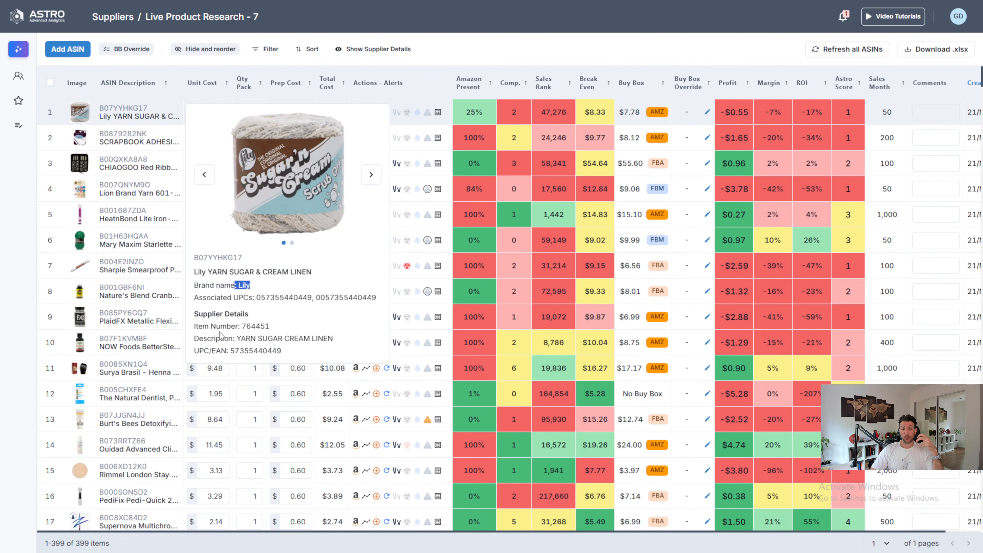
pyautogui.moveTo(333, 338); pyautogui.dragTo(248, 335)
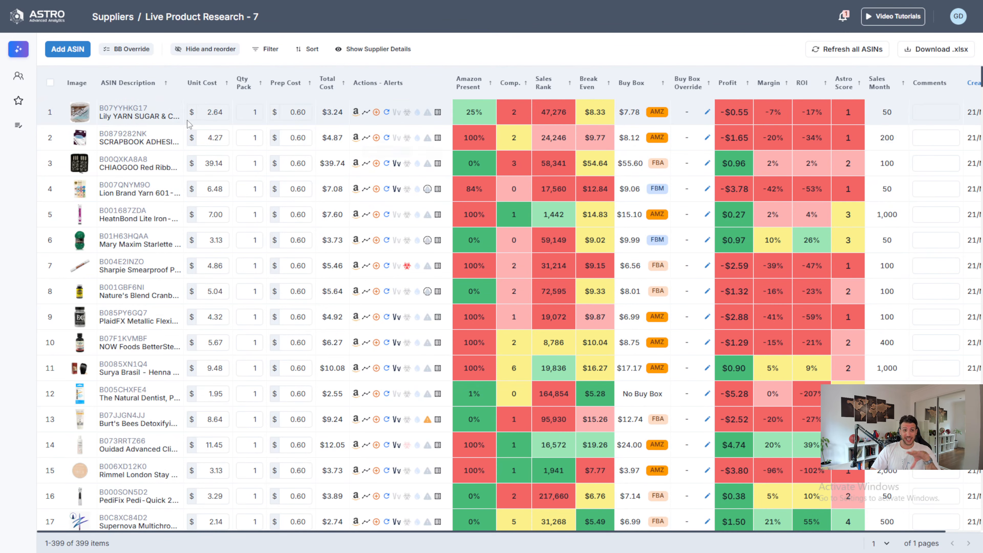
# Open the full analysis of the Lily yarn product and check its second image, product details and description.
pyautogui.moveTo(130, 115)
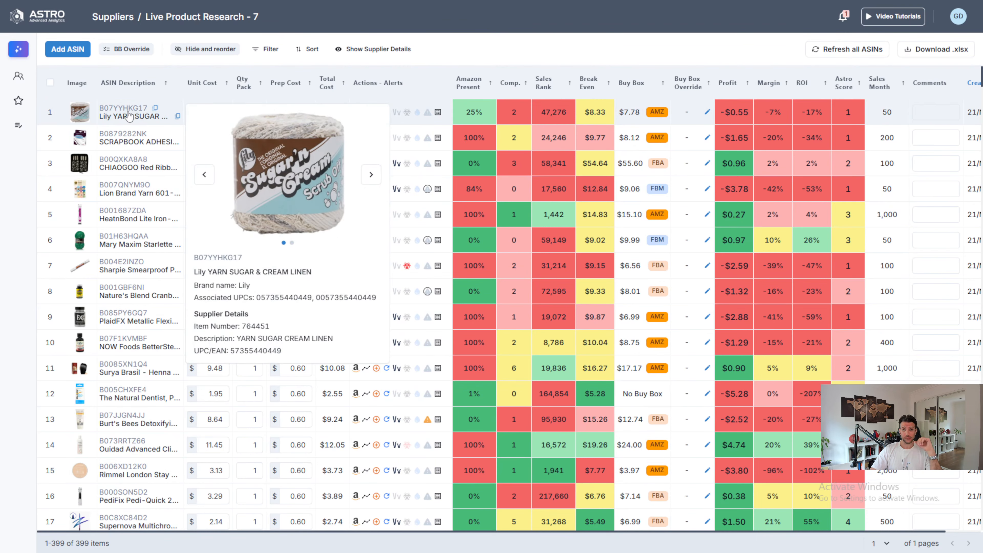
pyautogui.click(129, 115)
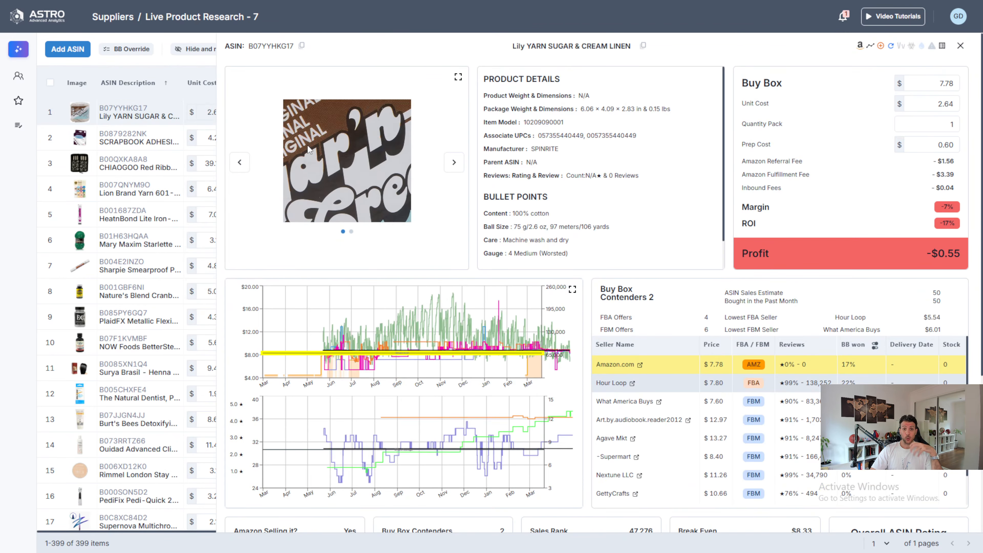
pyautogui.click(454, 162)
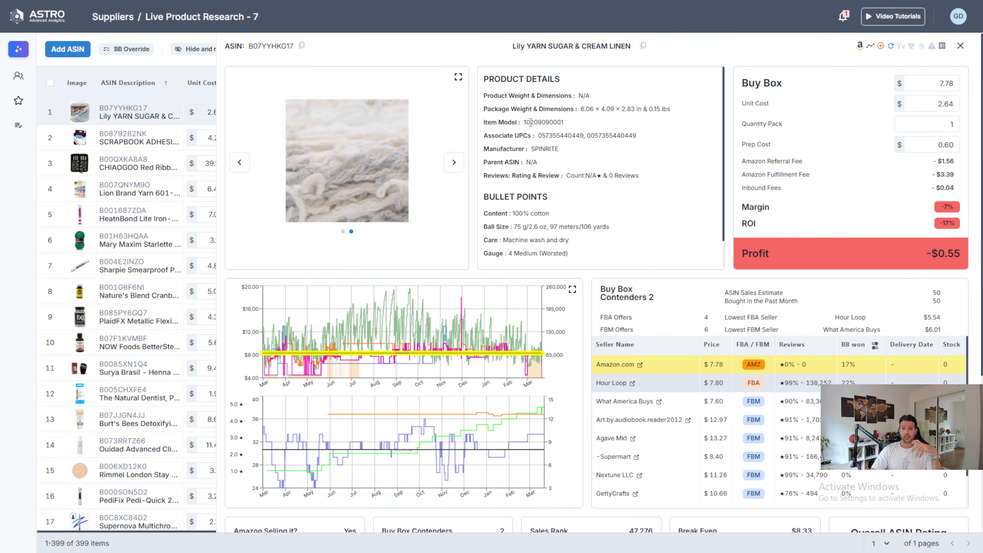
pyautogui.scroll(-1, 565, 186)
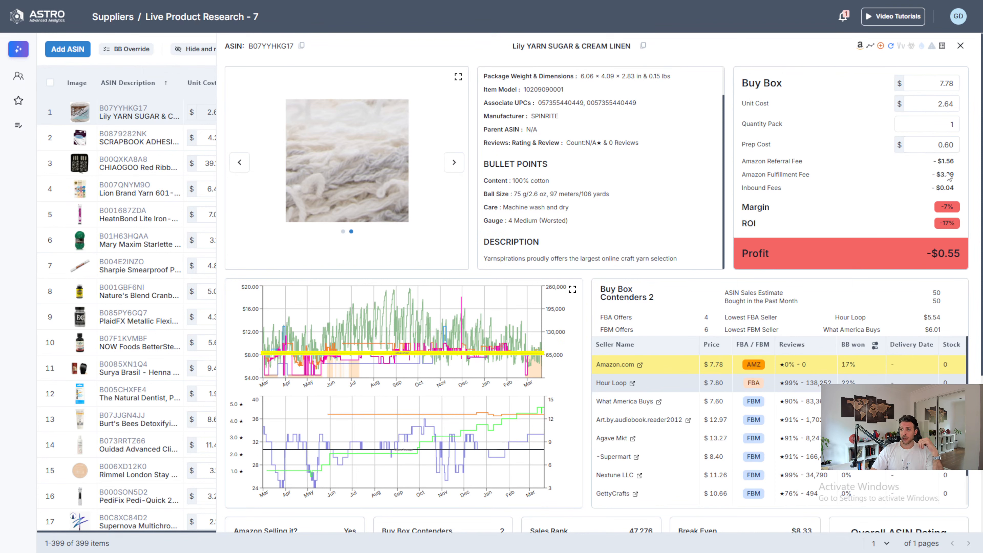
# Set the Lily yarn's quantity pack to 4 in the profit calculation.
pyautogui.doubleClick(940, 123)
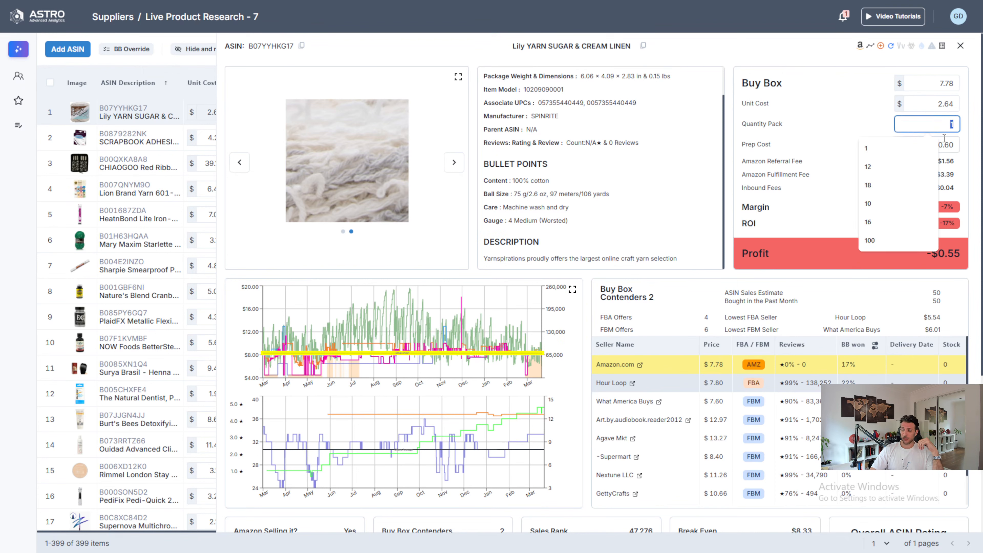
pyautogui.write('4')
pyautogui.click(905, 153)
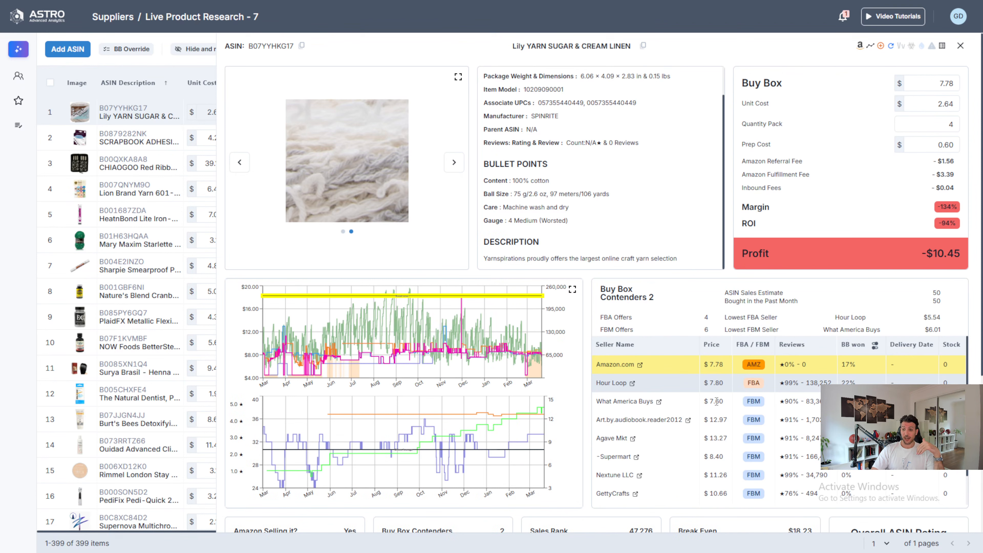
# Set the Lily yarn's quantity pack back to 1.
pyautogui.click(944, 127)
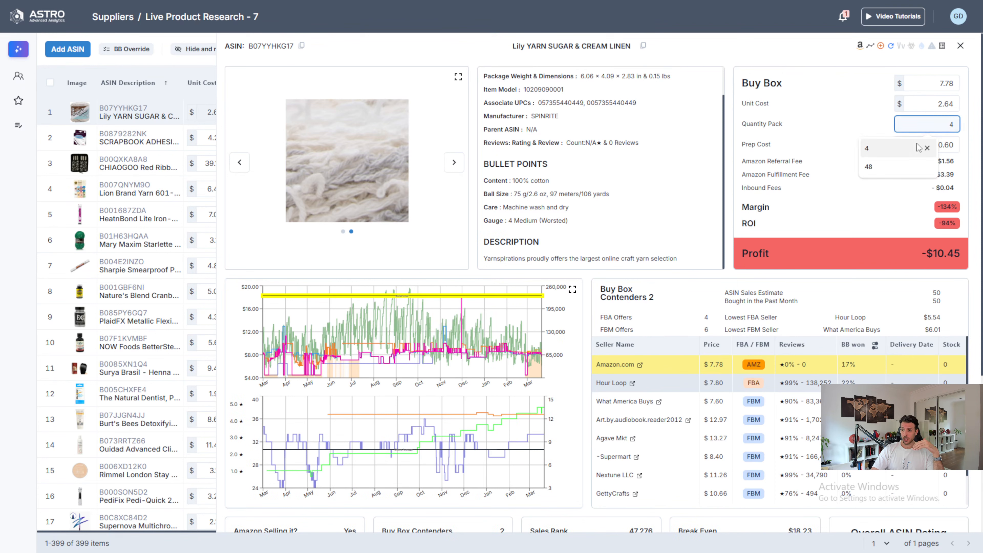
pyautogui.press('BackSpace')
pyautogui.write('1')
pyautogui.press('Return')
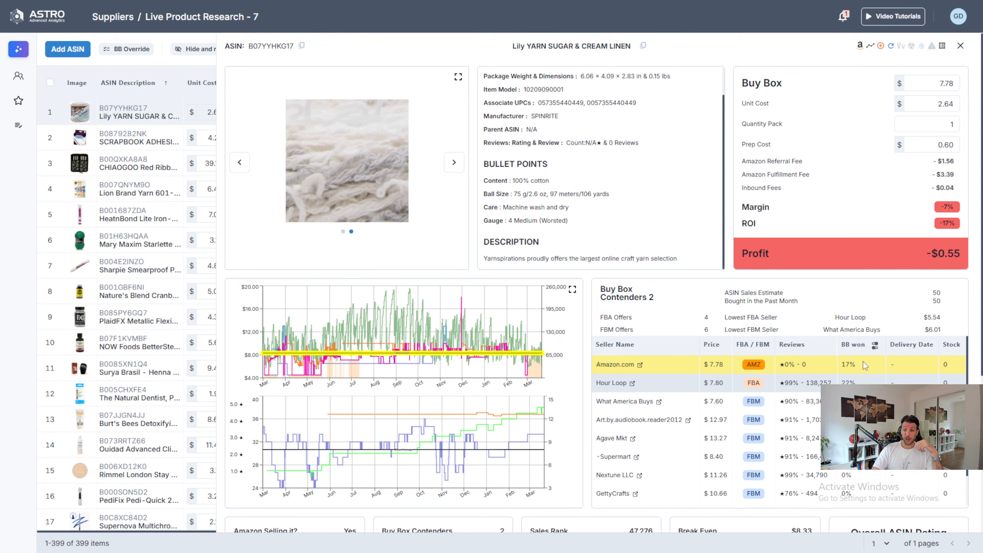
# View the yarn sellers' Buy Box wins over the last 90 days, followed by the last 180 days.
pyautogui.click(874, 345)
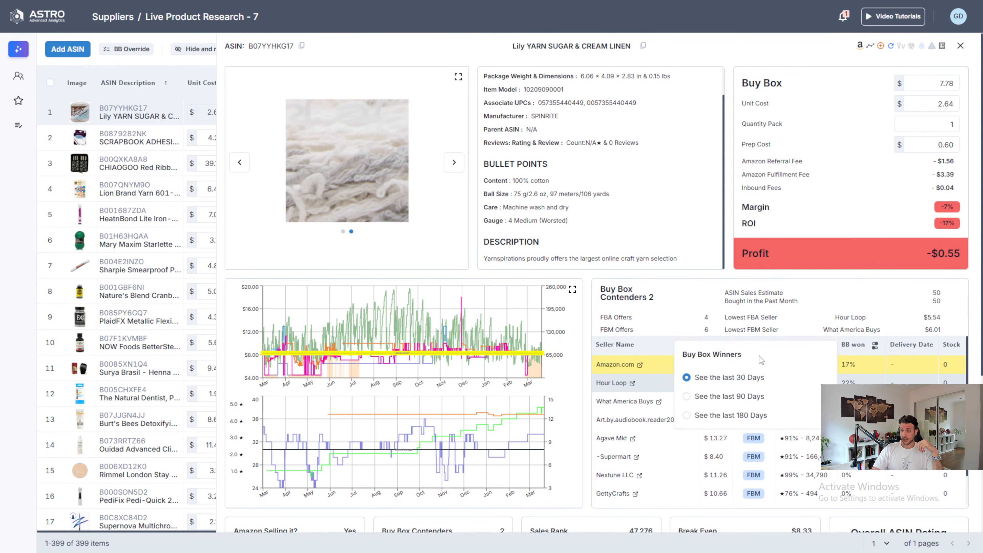
pyautogui.click(737, 397)
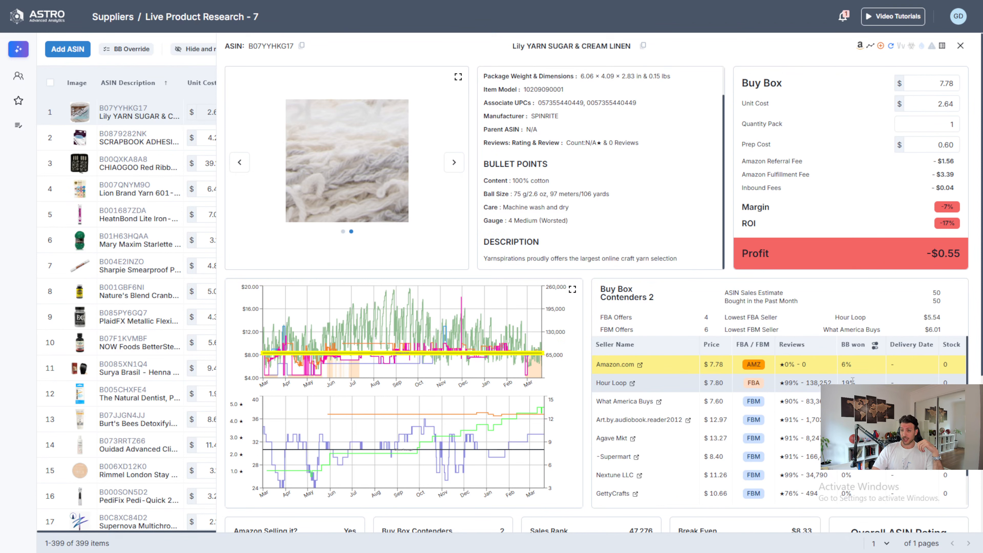
pyautogui.click(874, 345)
pyautogui.click(749, 419)
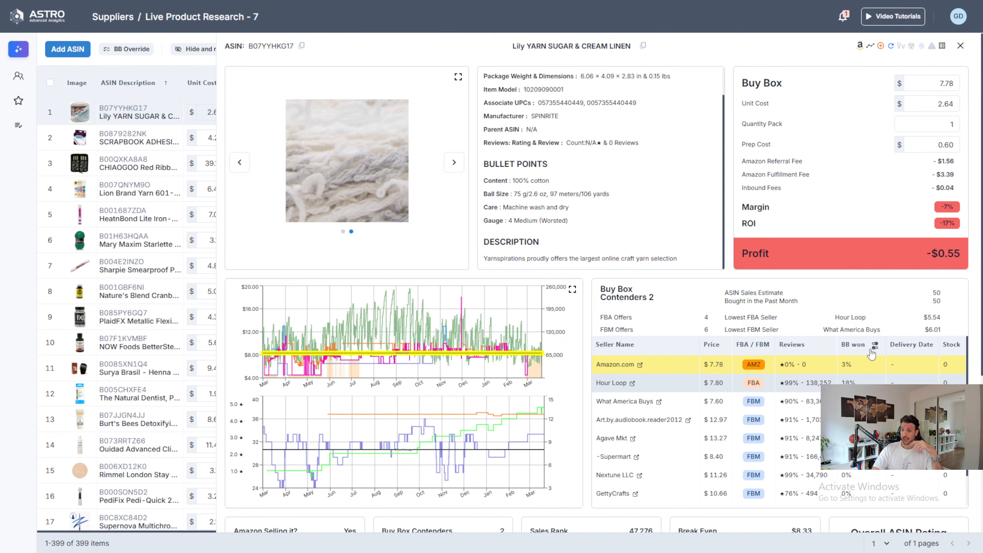
# Review the yarn's statistics cards, price history chart and seller list, and close its product analysis.
pyautogui.scroll(-5, 616, 387)
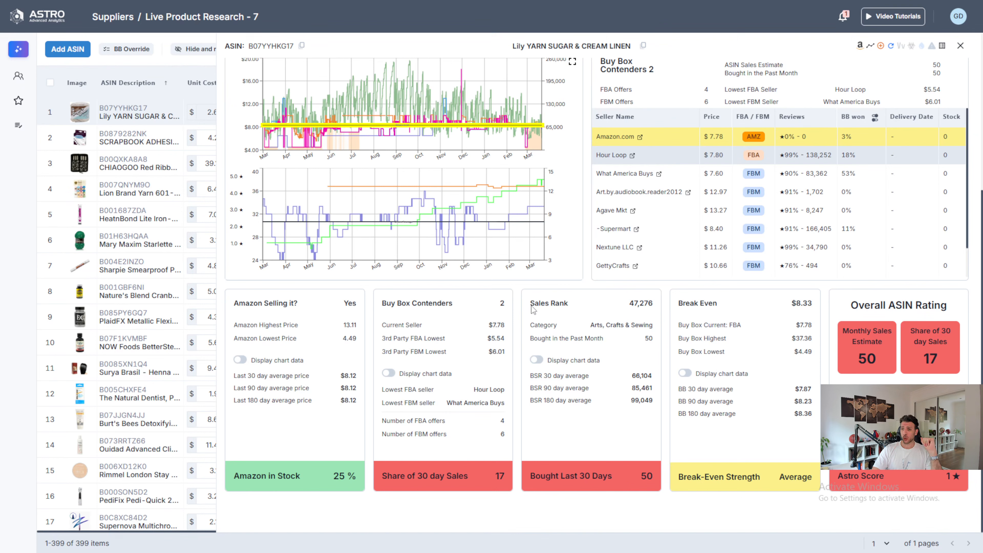
pyautogui.scroll(5, 812, 373)
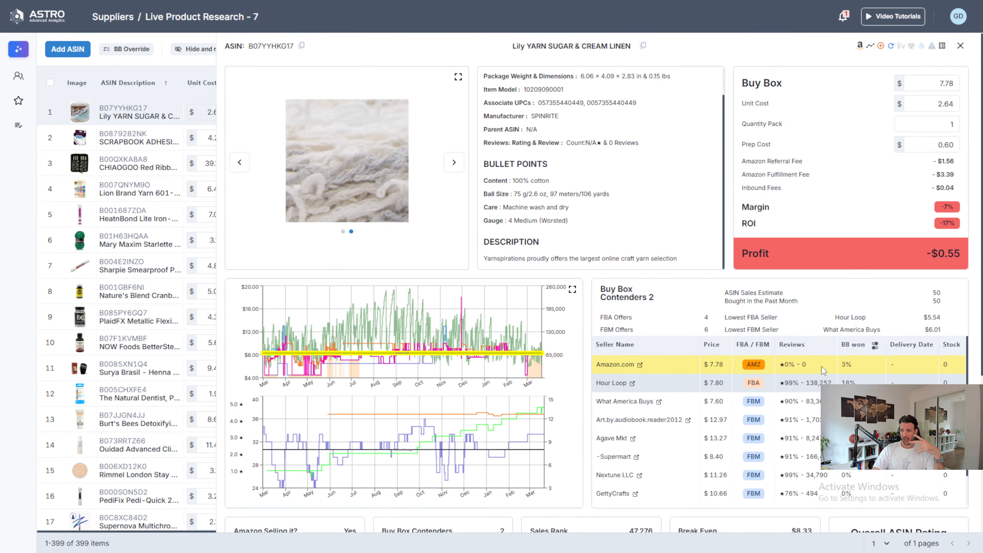
pyautogui.moveTo(525, 342)
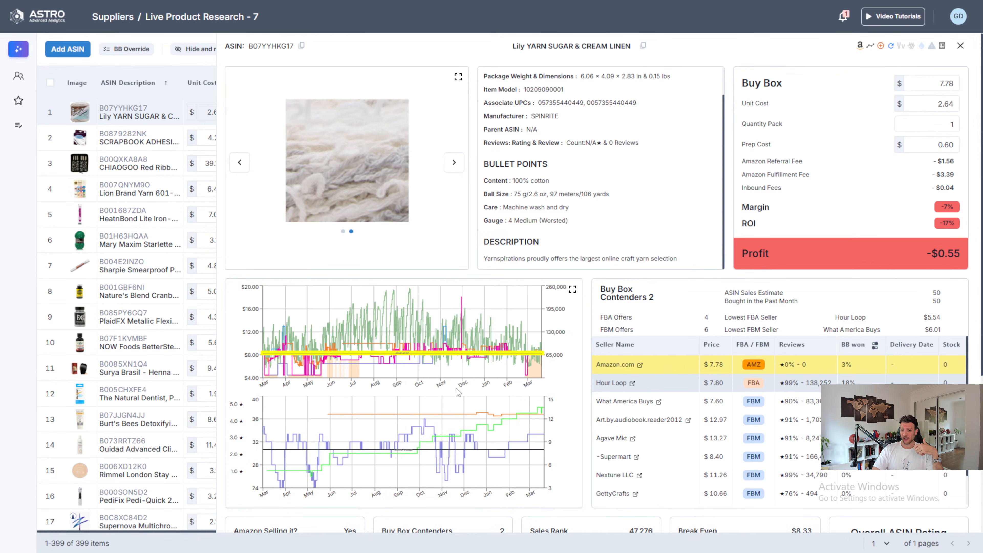
pyautogui.scroll(-1, 855, 377)
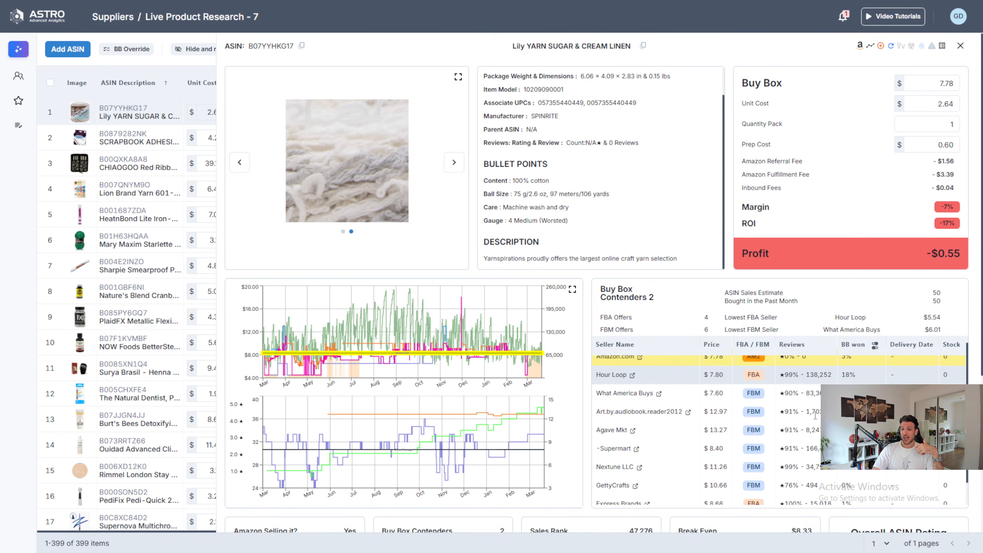
pyautogui.scroll(1, 814, 416)
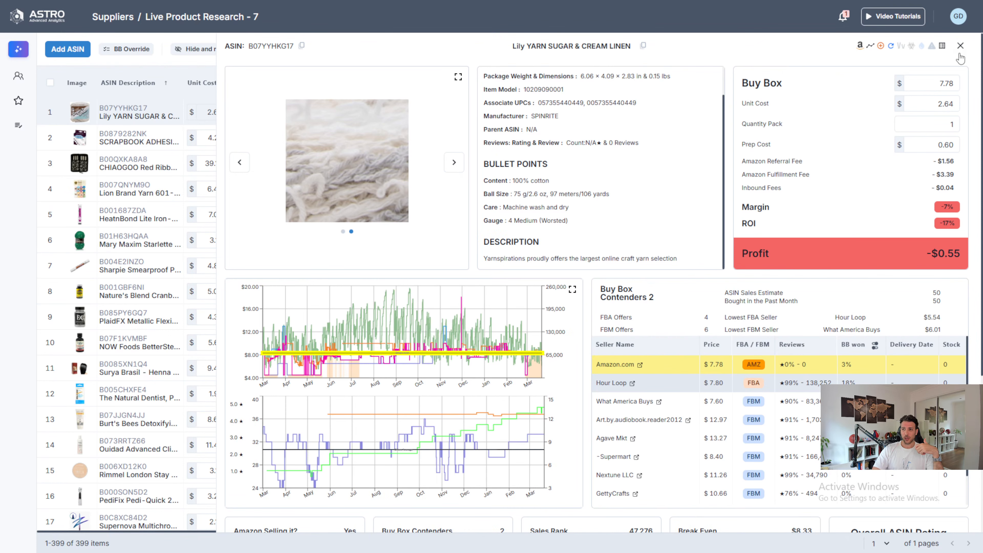
pyautogui.click(960, 46)
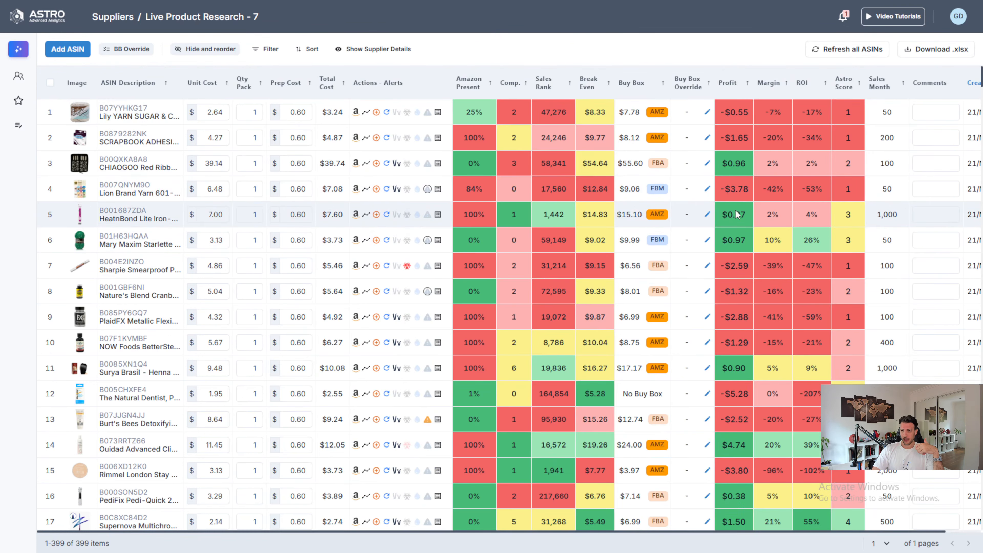
# Preview the Ouidad Advanced Climate Control shampoo further down the list, checking its images and product title.
pyautogui.scroll(-5, 755, 387)
pyautogui.scroll(-4, 772, 259)
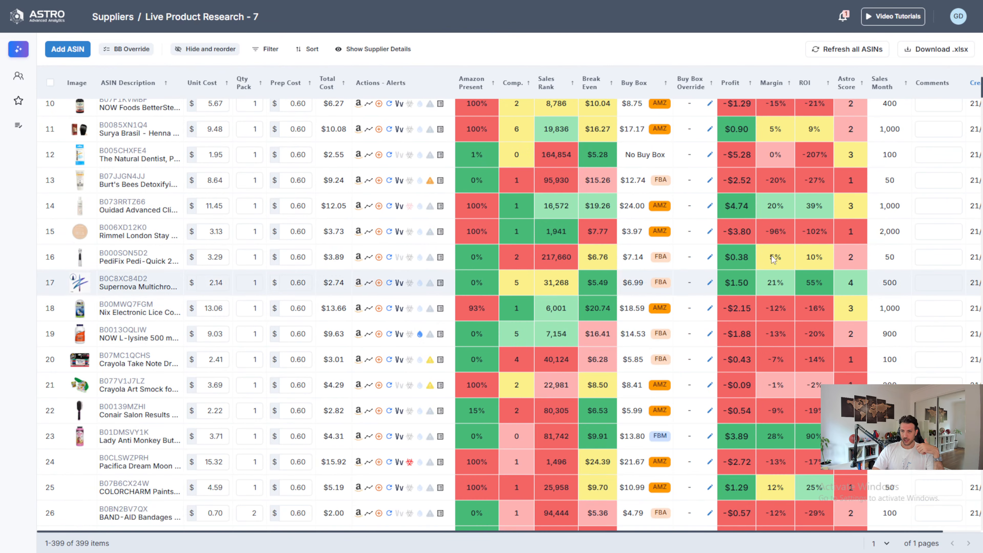
pyautogui.moveTo(131, 208)
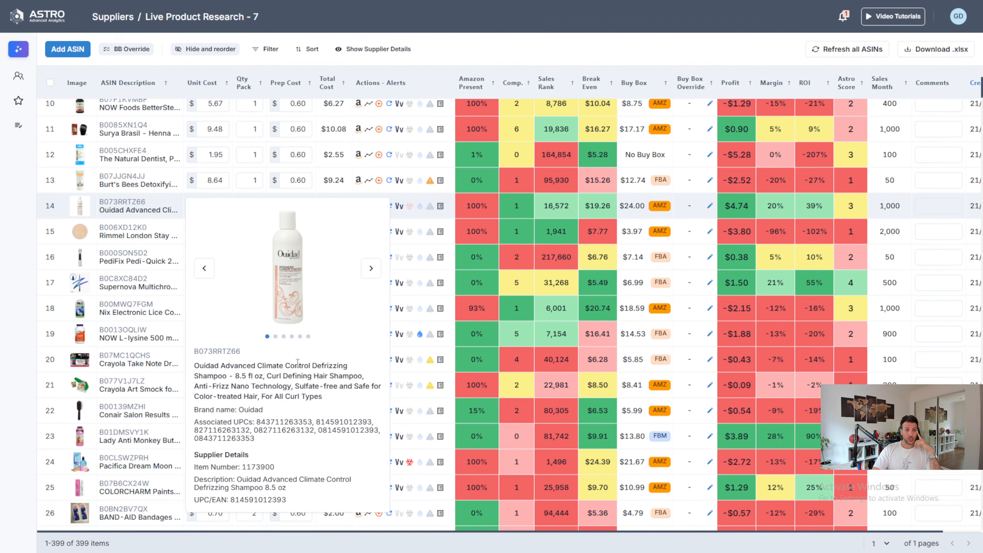
pyautogui.click(369, 271)
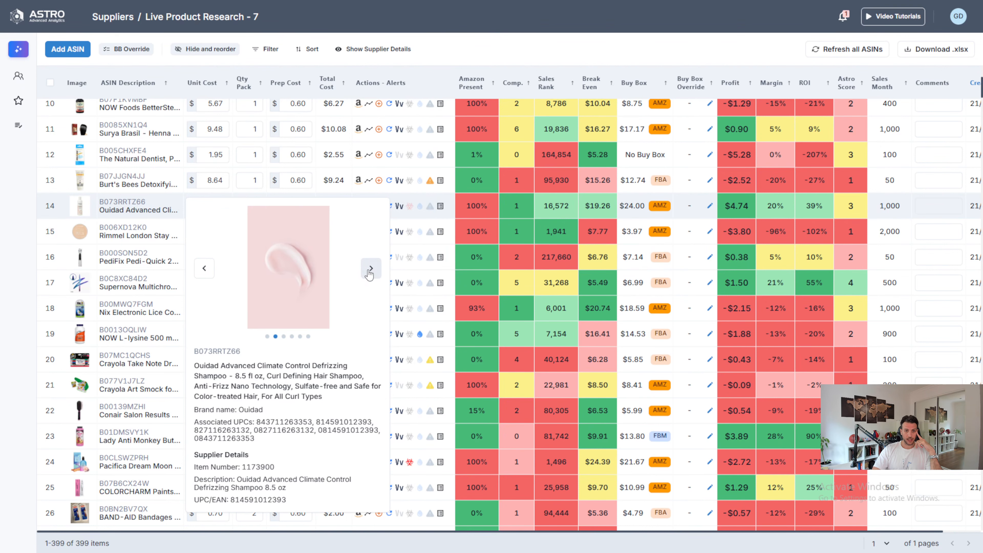
pyautogui.click(369, 272)
pyautogui.click(369, 271)
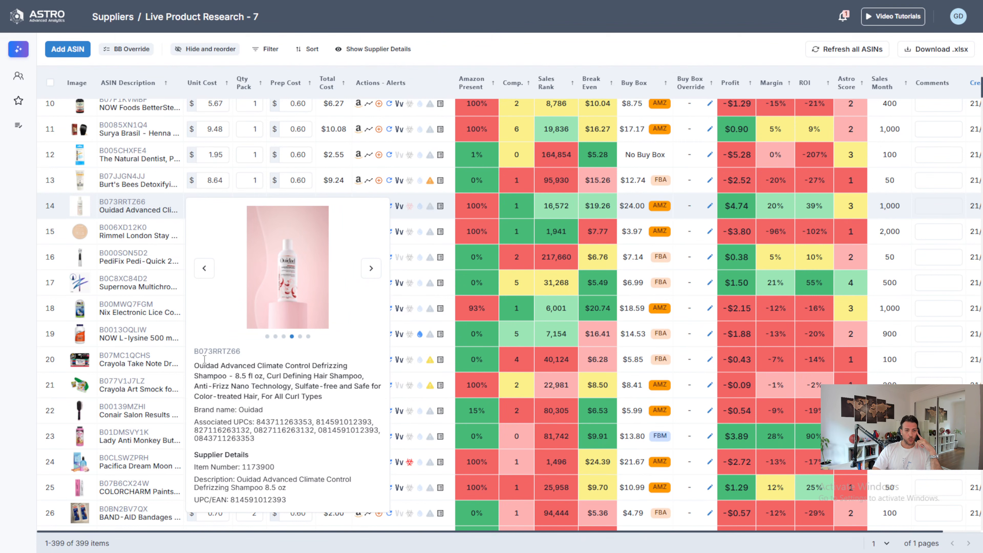
pyautogui.moveTo(195, 365); pyautogui.dragTo(295, 385)
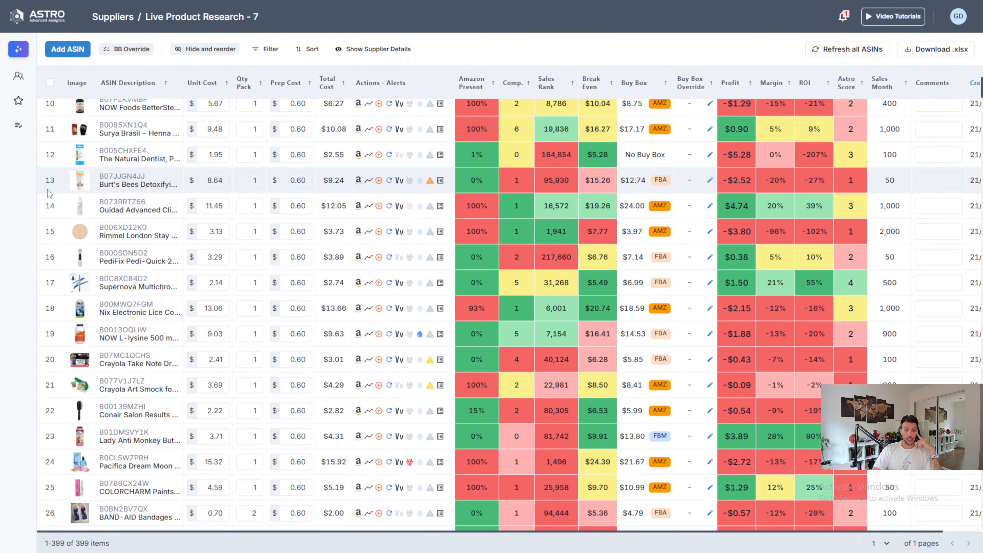
# Open the Ouidad shampoo's full analysis, review its charts, sellers and ASIN rating, and close it.
pyautogui.click(79, 206)
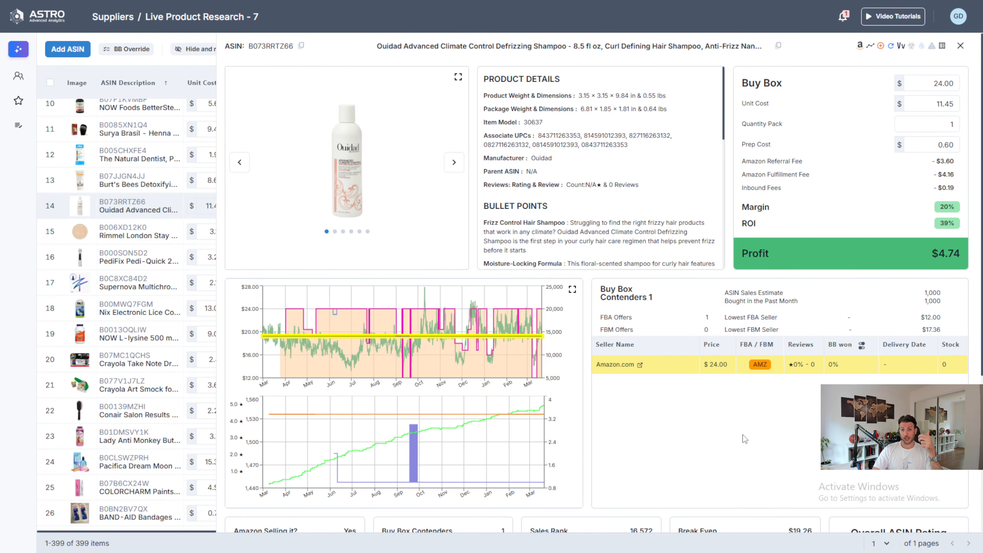
pyautogui.scroll(-5, 782, 427)
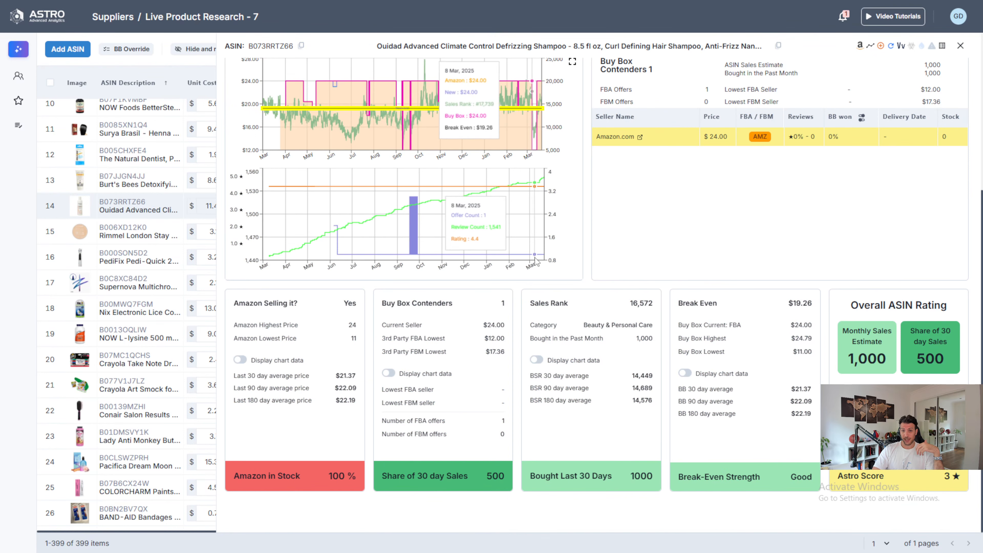
pyautogui.scroll(5, 468, 344)
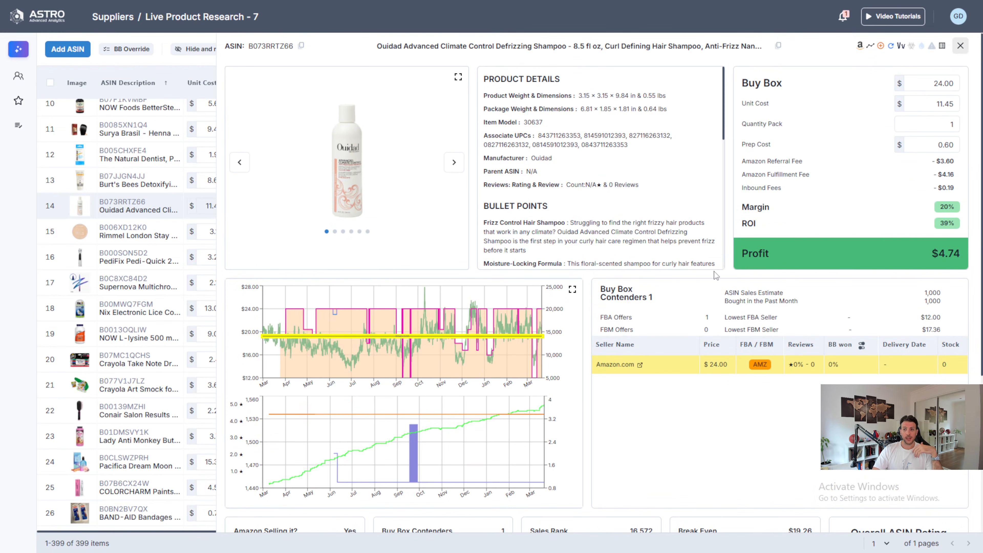
pyautogui.press('Escape')
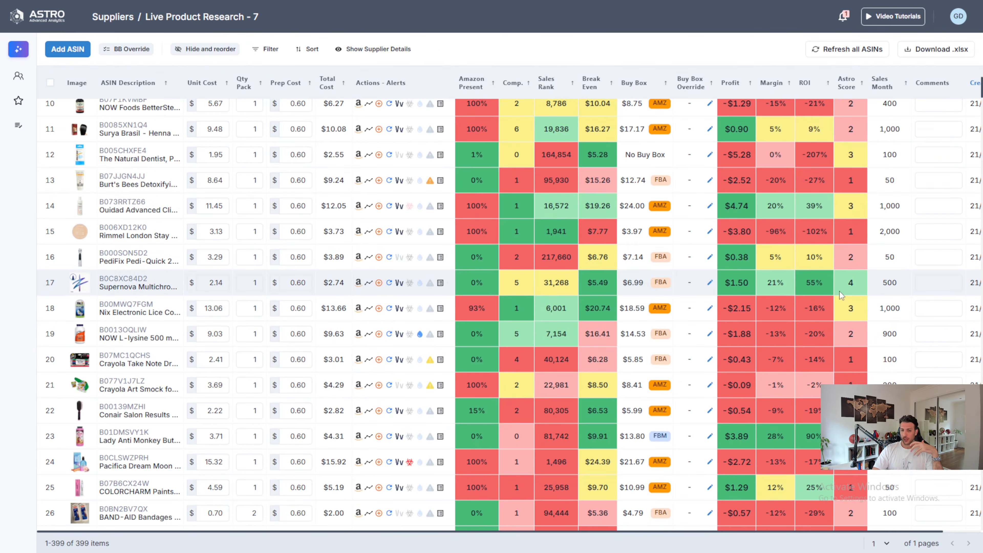
# Open the full analysis of Lady Anti Monkey Butt powder and review its price charts, sellers and ASIN rating.
pyautogui.moveTo(122, 437)
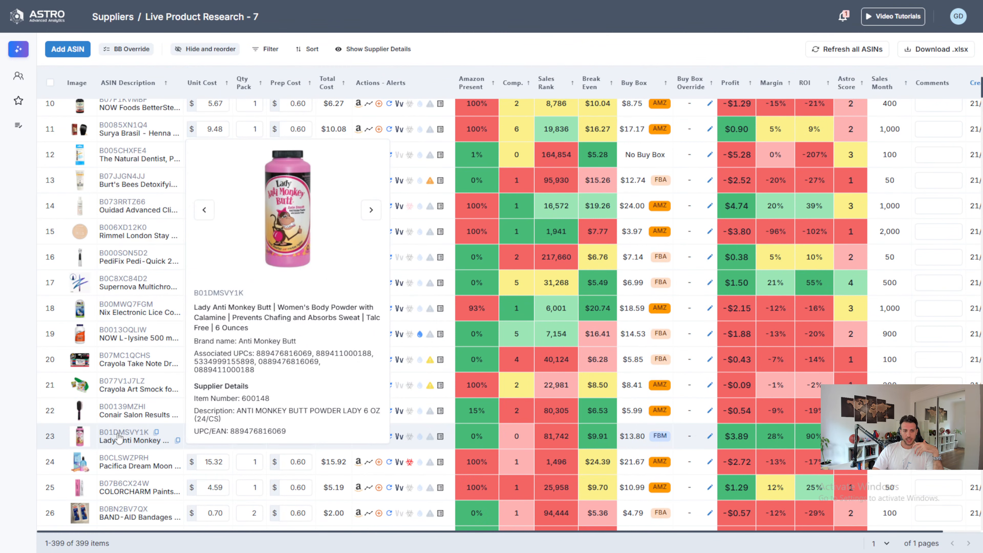
pyautogui.click(231, 435)
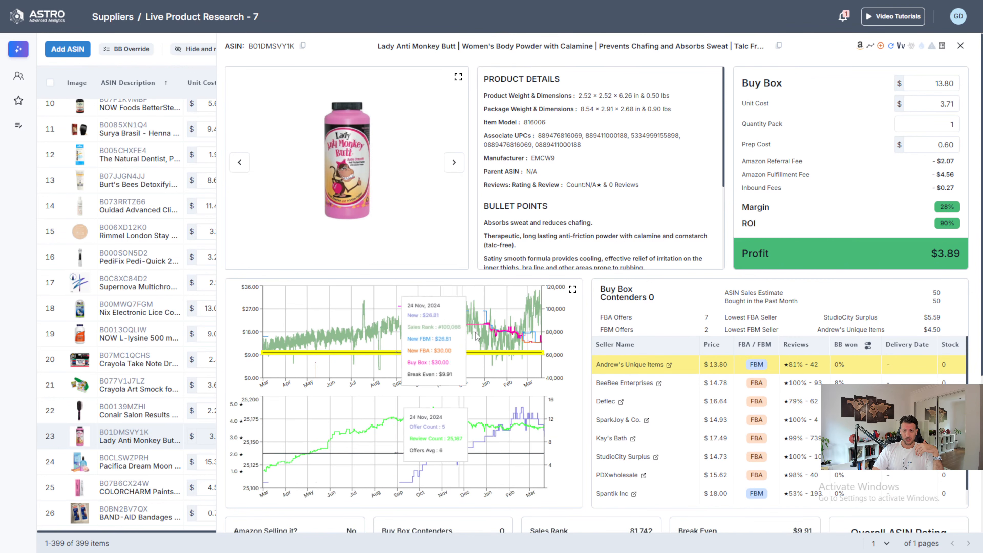
pyautogui.scroll(-5, 632, 395)
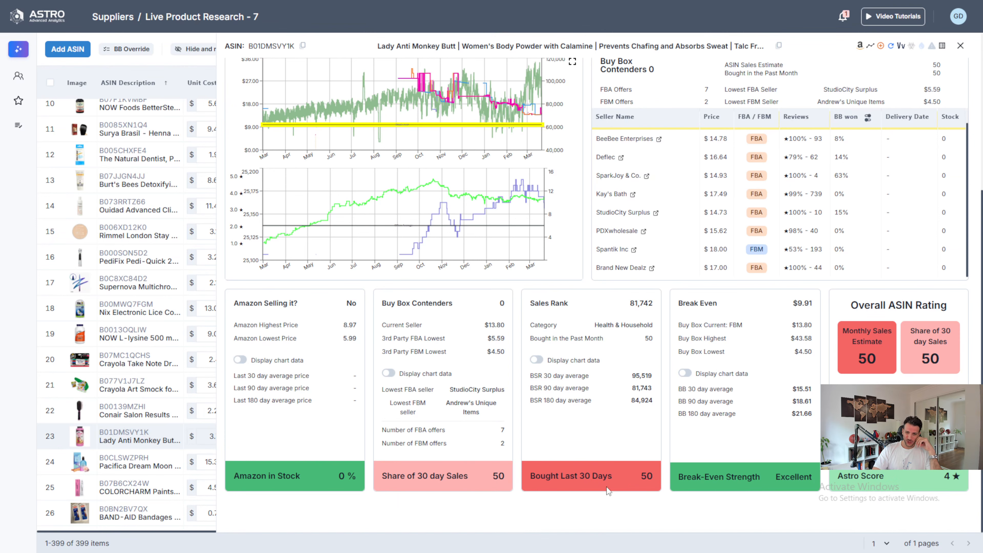
pyautogui.scroll(5, 709, 415)
pyautogui.scroll(1, 740, 384)
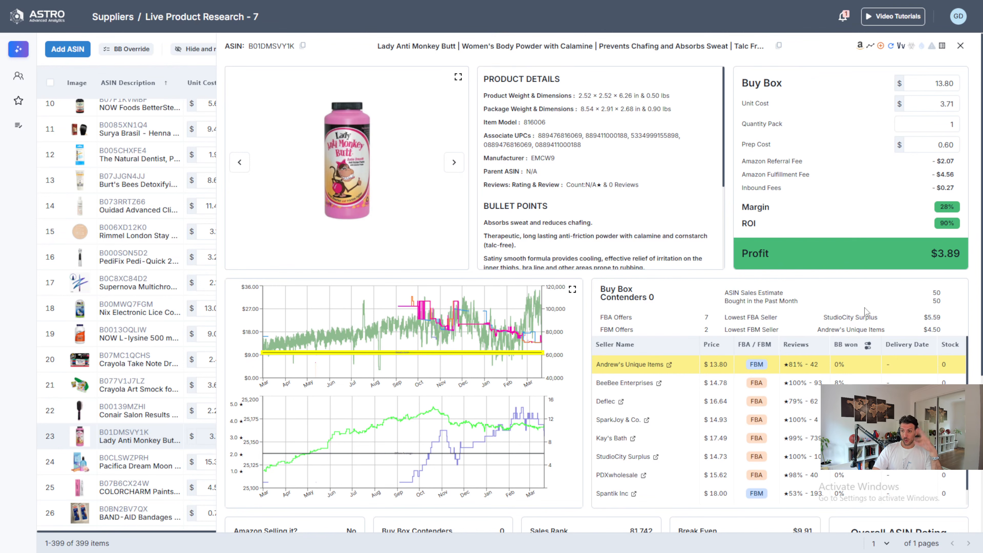
# Examine the Lady Anti Monkey Butt powder's statistics cards, price charts, seller list and overall rating again, and close its analysis.
pyautogui.scroll(-3, 807, 291)
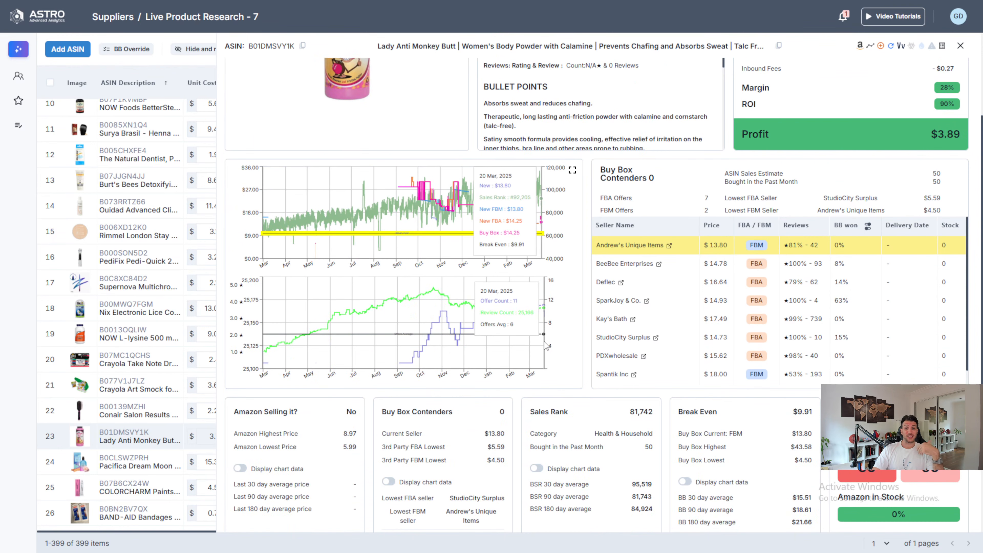
pyautogui.scroll(-3, 544, 341)
pyautogui.scroll(6, 691, 370)
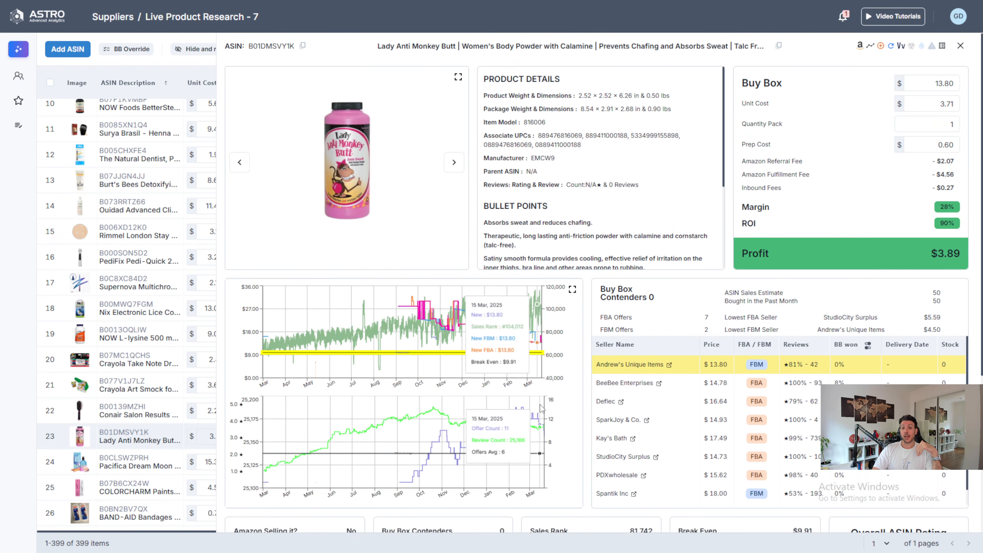
pyautogui.scroll(-6, 934, 167)
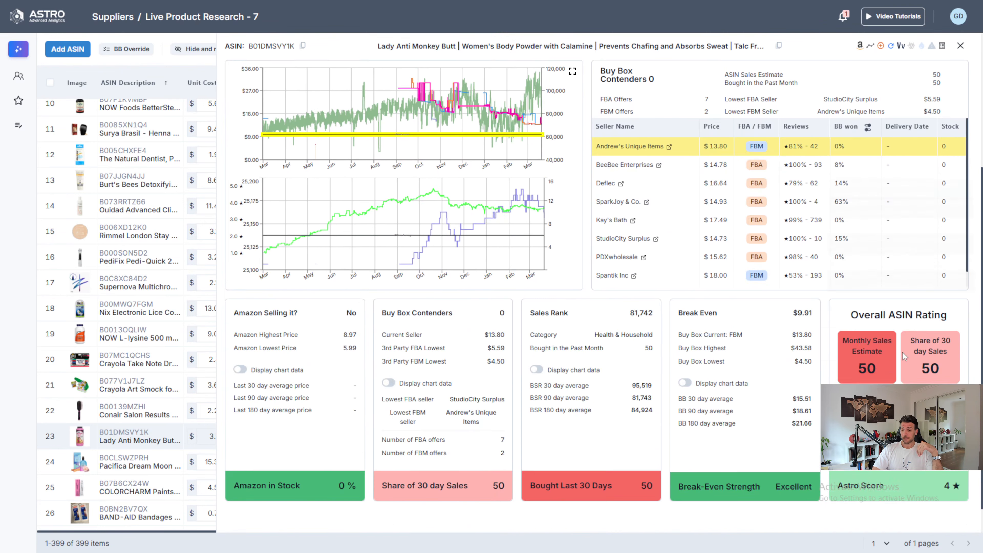
pyautogui.scroll(6, 912, 97)
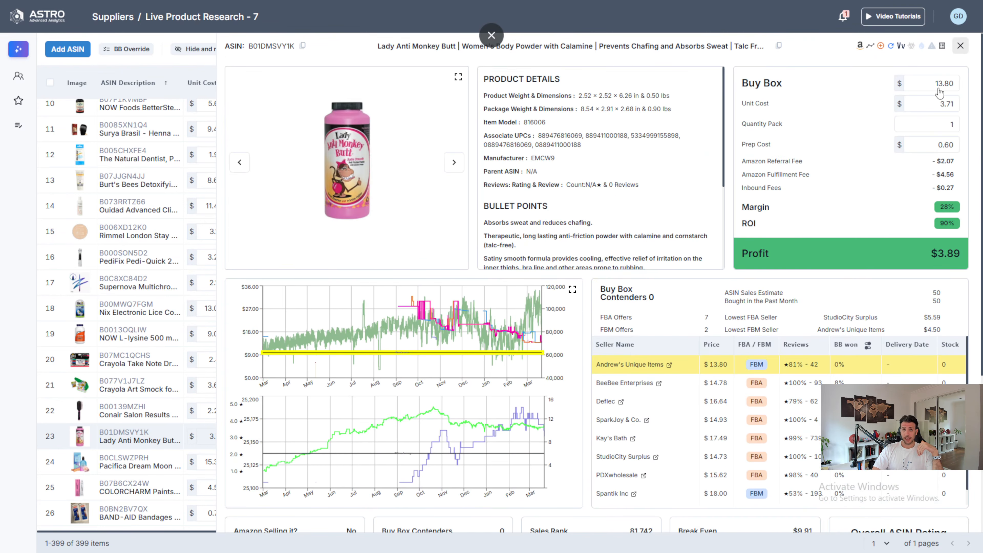
pyautogui.click(492, 36)
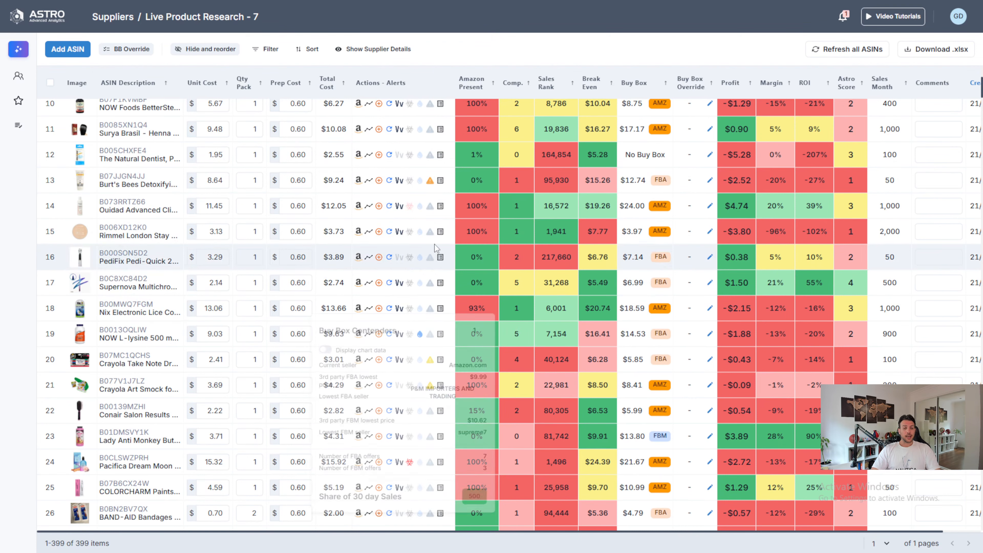
# Add a product list filter for an Astro Score more than or equal to Average.
pyautogui.click(268, 51)
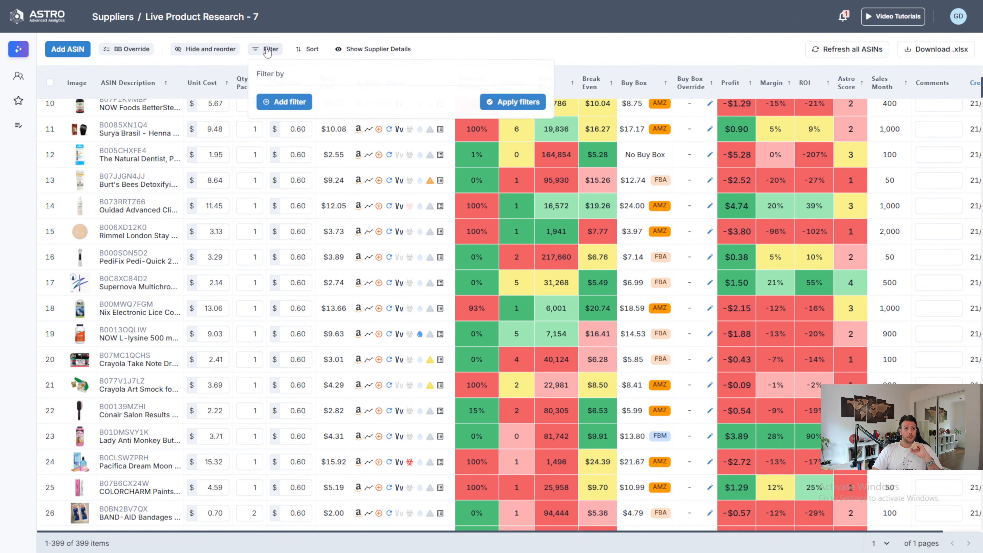
pyautogui.click(300, 102)
pyautogui.click(305, 100)
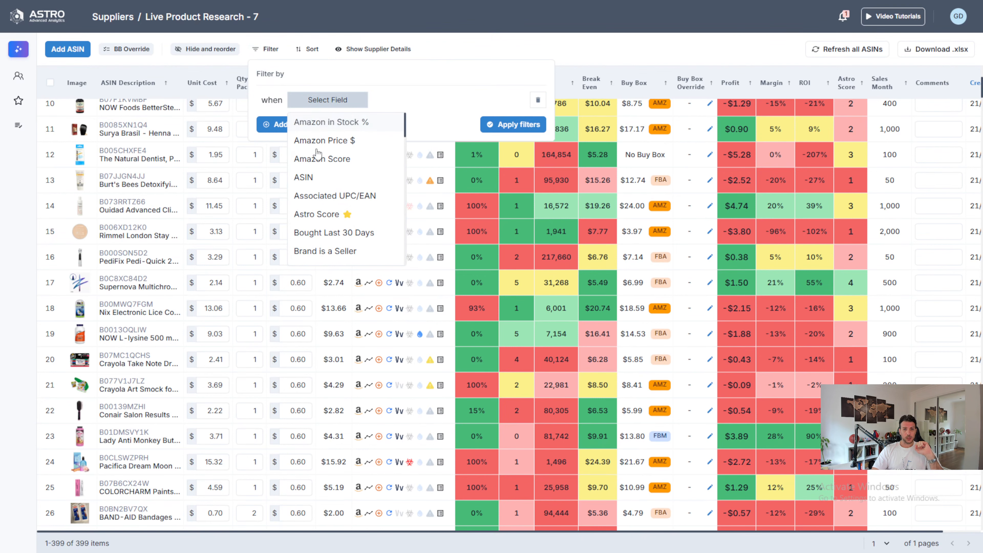
pyautogui.moveTo(513, 221)
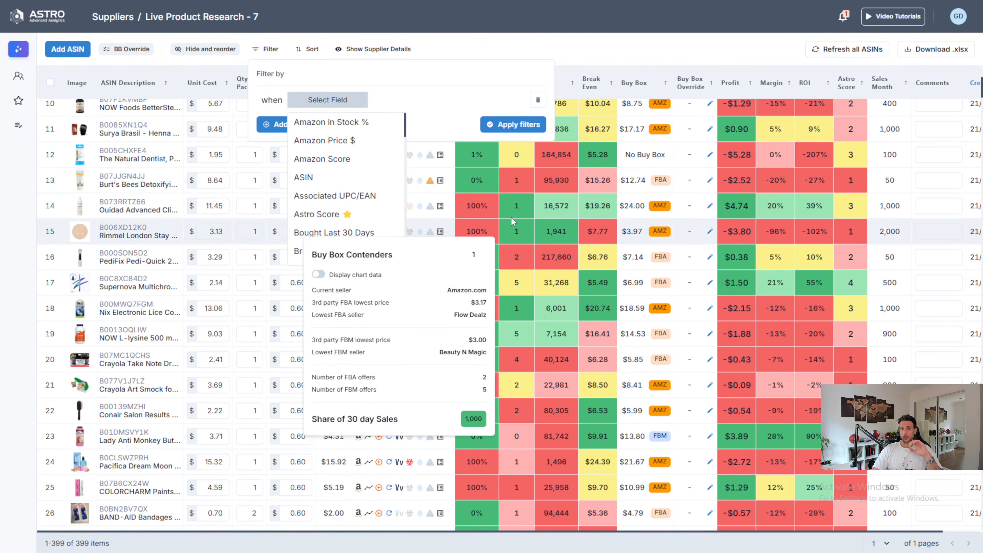
pyautogui.moveTo(479, 172)
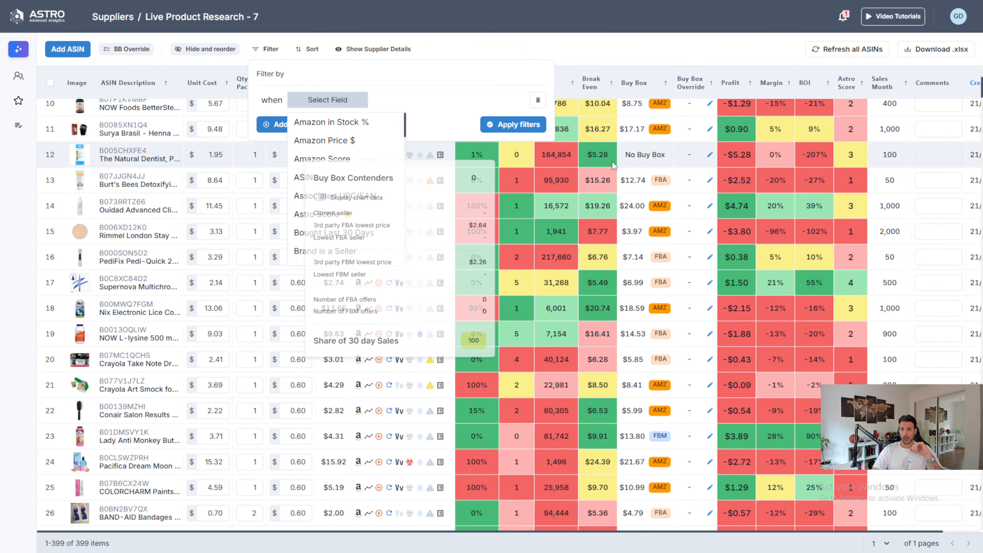
pyautogui.moveTo(851, 190)
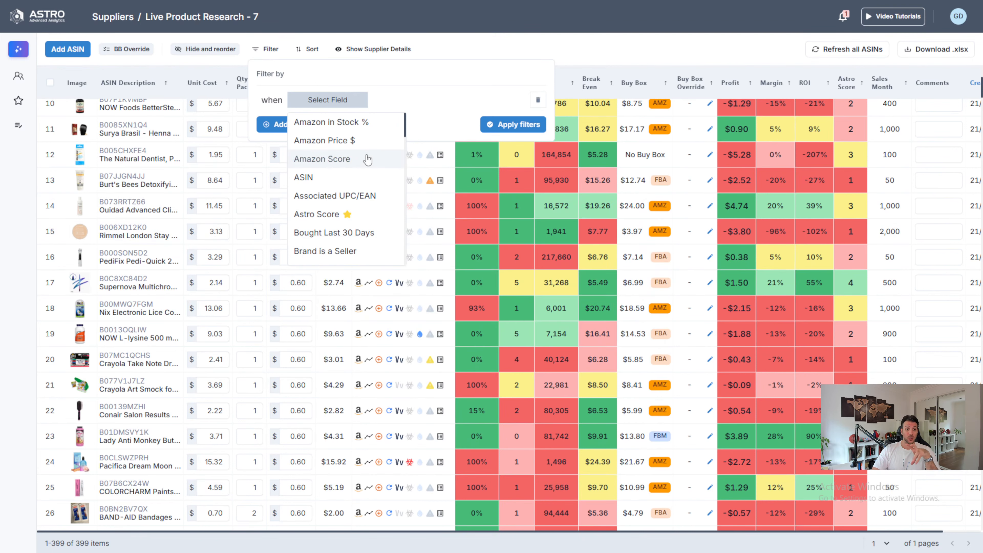
pyautogui.click(339, 214)
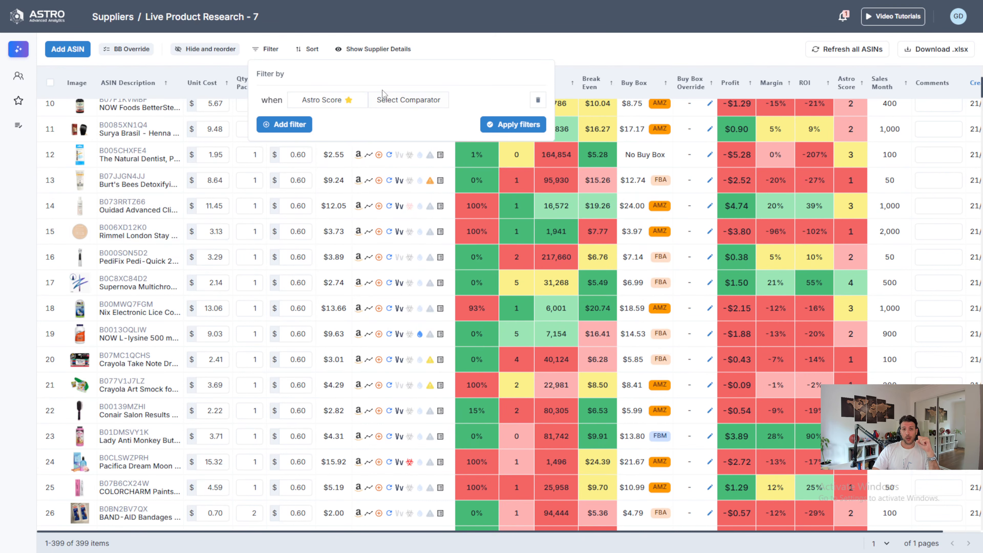
pyautogui.click(389, 100)
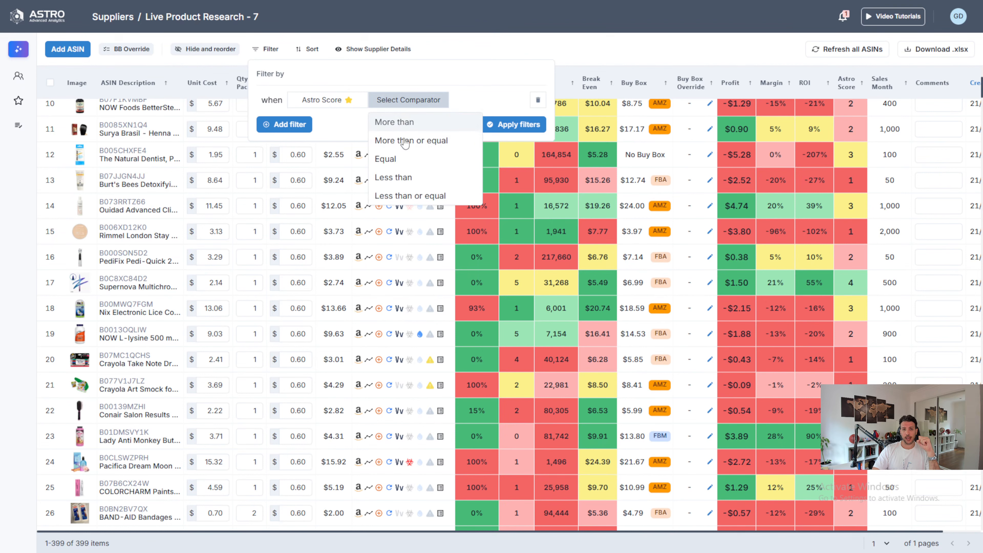
pyautogui.click(405, 142)
pyautogui.click(488, 95)
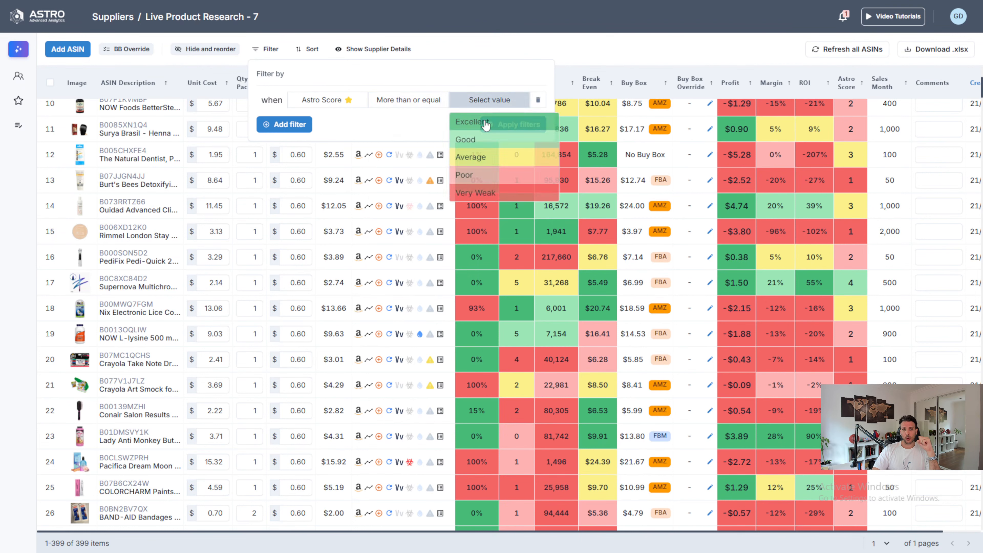
pyautogui.click(472, 156)
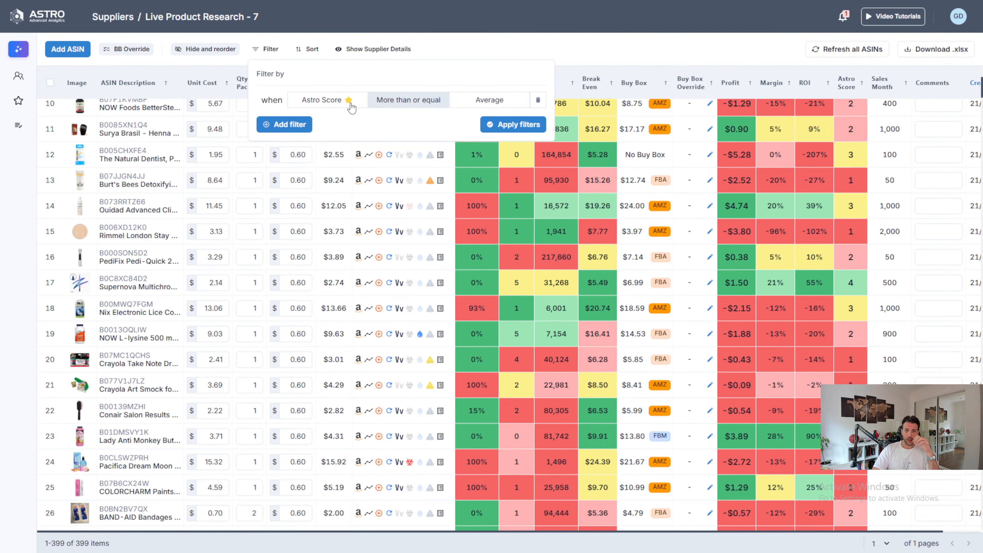
# Add a second filter condition requiring Hazmat to equal False.
pyautogui.click(284, 124)
pyautogui.click(327, 122)
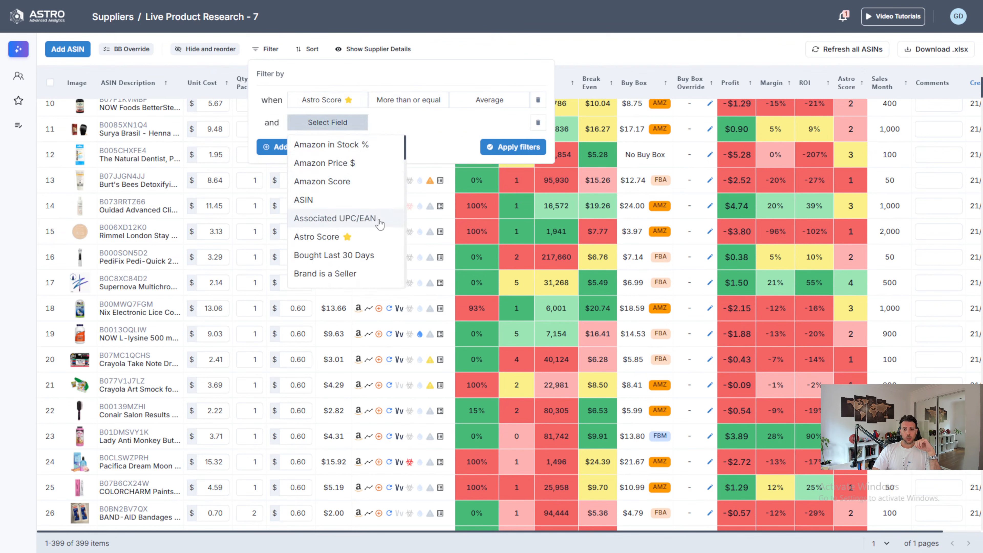
pyautogui.scroll(-8, 350, 224)
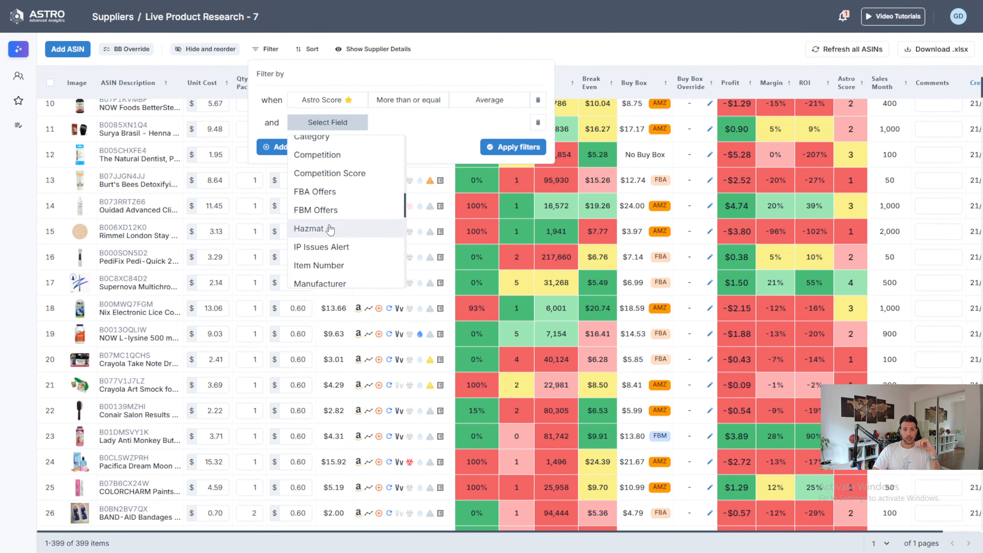
pyautogui.click(329, 229)
pyautogui.click(494, 123)
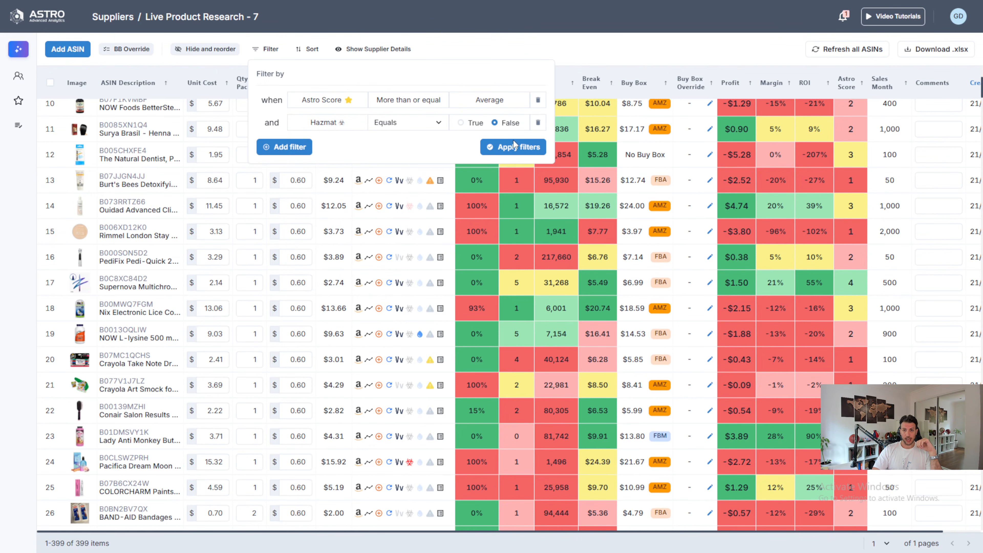
# Add a third filter condition requiring the IP Issues Alert to be less than Medium.
pyautogui.click(278, 148)
pyautogui.click(336, 147)
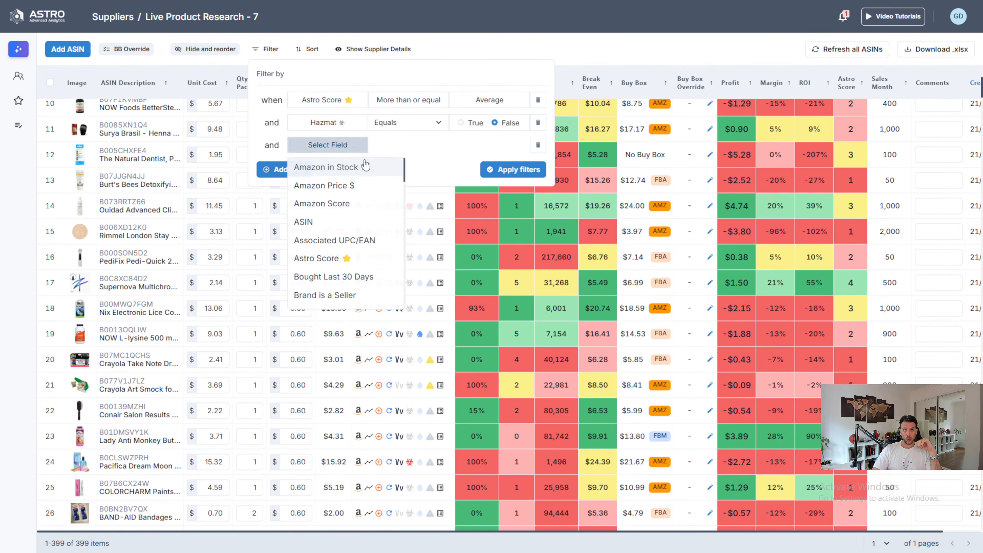
pyautogui.scroll(-4, 365, 166)
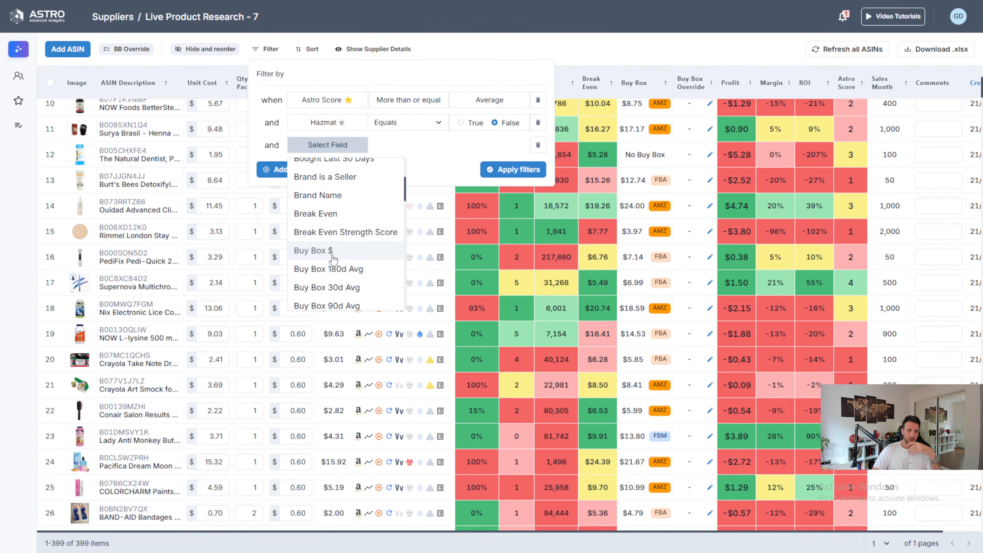
pyautogui.scroll(-5, 337, 255)
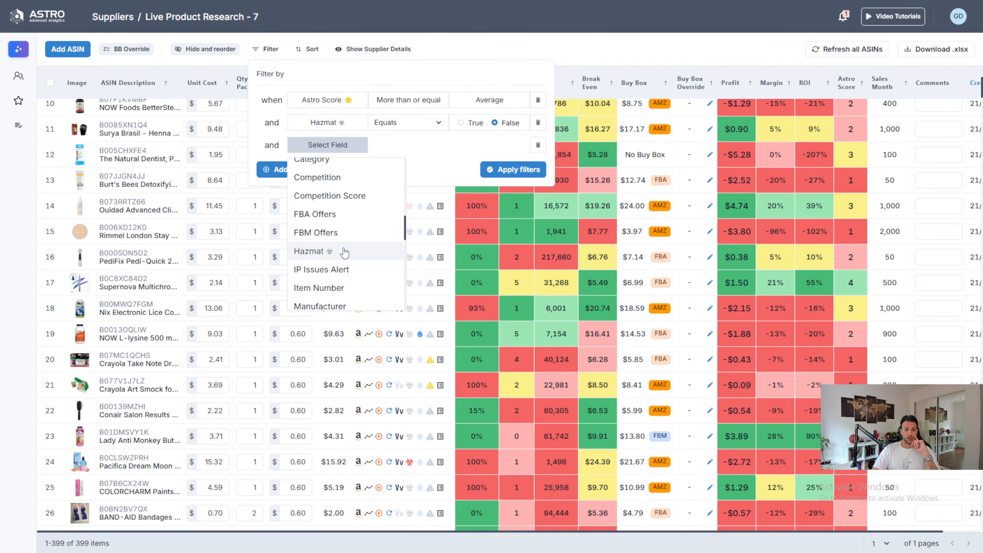
pyautogui.scroll(-3, 340, 258)
pyautogui.scroll(1, 341, 262)
pyautogui.scroll(3, 341, 261)
pyautogui.scroll(3, 341, 261)
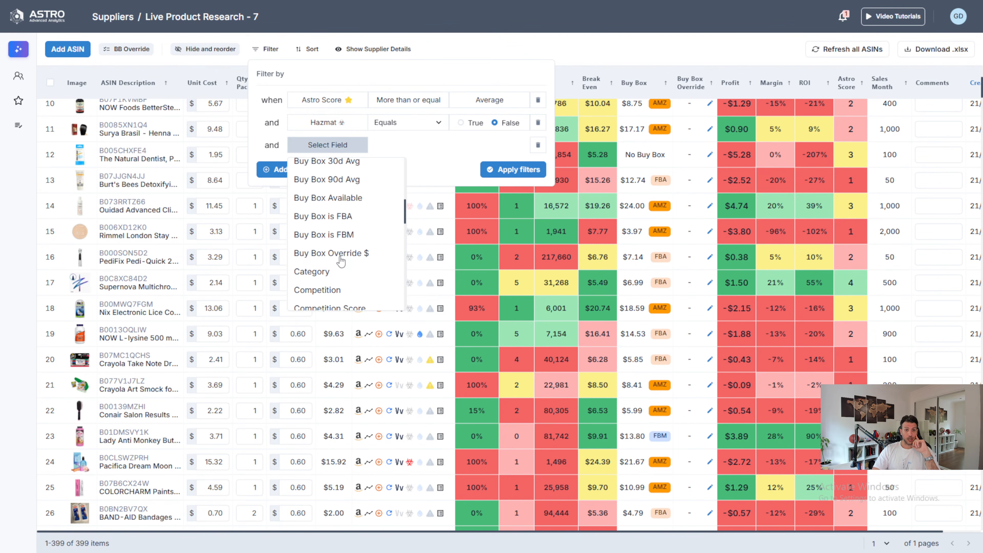
pyautogui.scroll(-3, 340, 261)
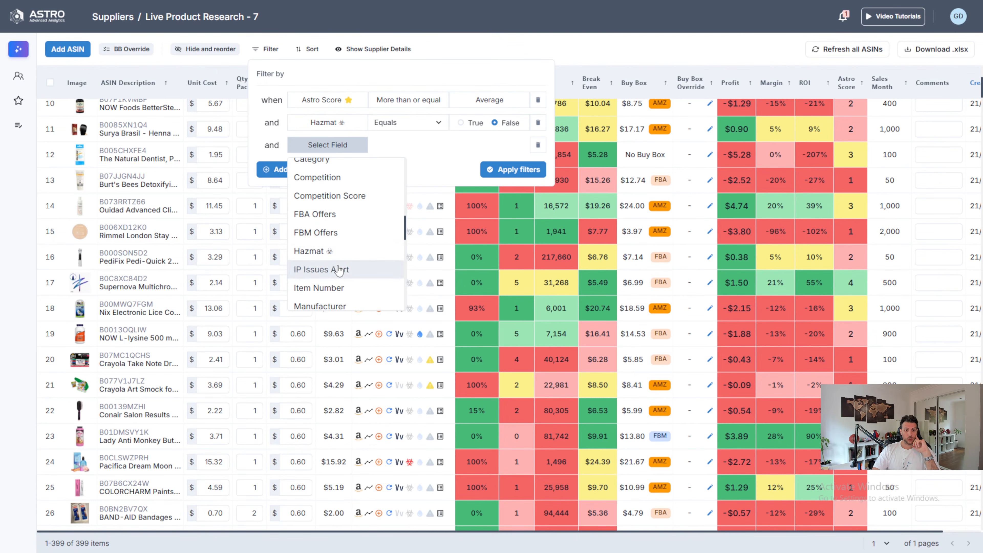
pyautogui.click(339, 270)
pyautogui.click(387, 145)
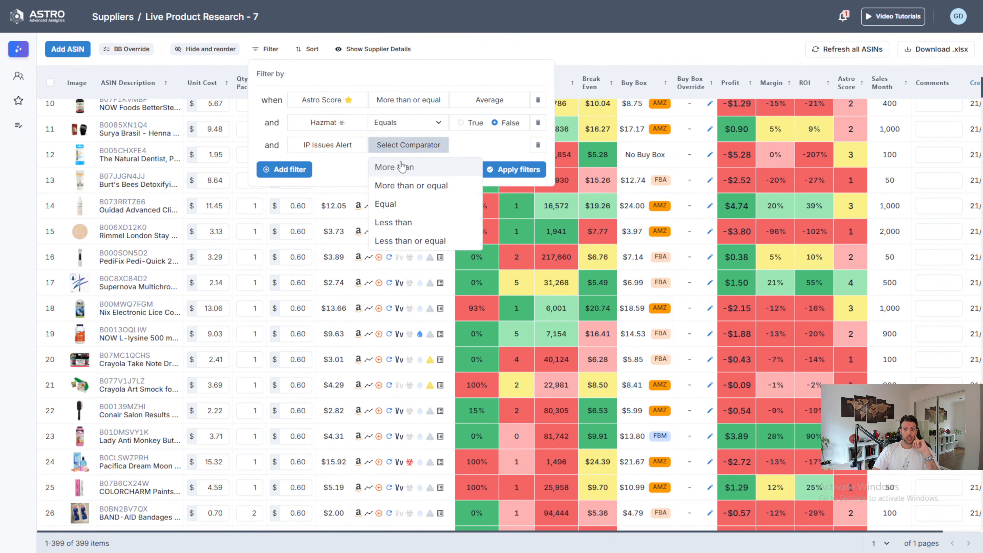
pyautogui.click(399, 223)
pyautogui.click(489, 145)
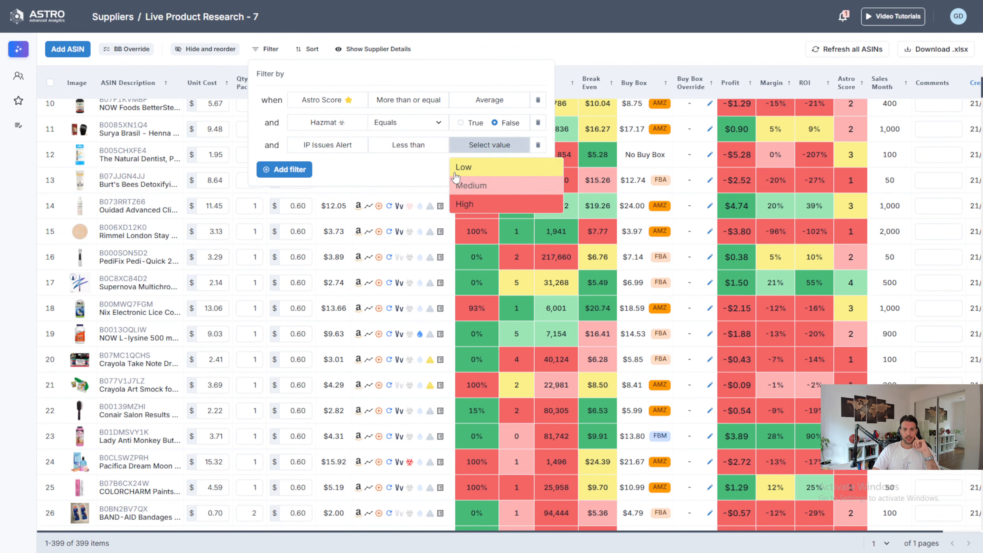
pyautogui.click(487, 187)
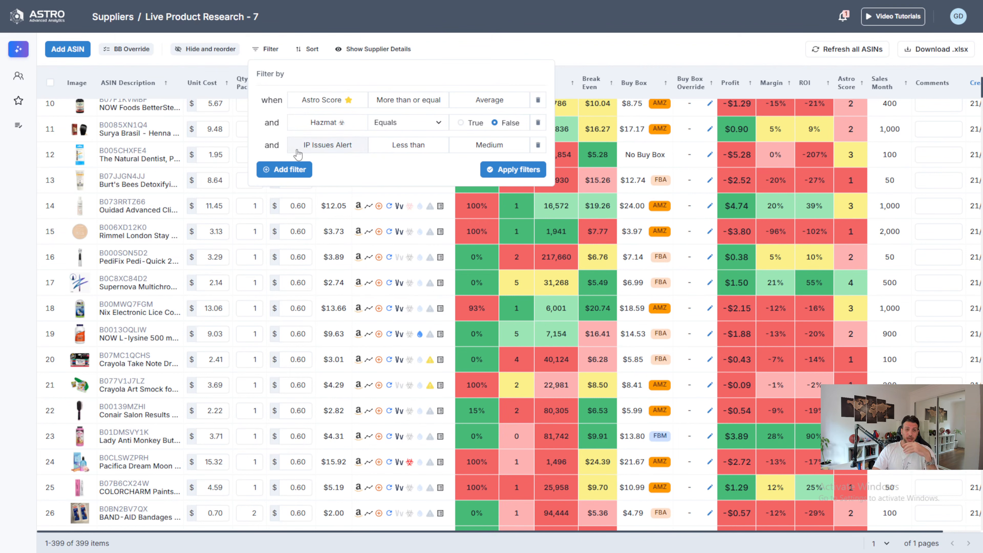
# Add a filter condition requiring more than 1 FBA offer.
pyautogui.click(293, 170)
pyautogui.click(303, 175)
pyautogui.scroll(-6, 354, 251)
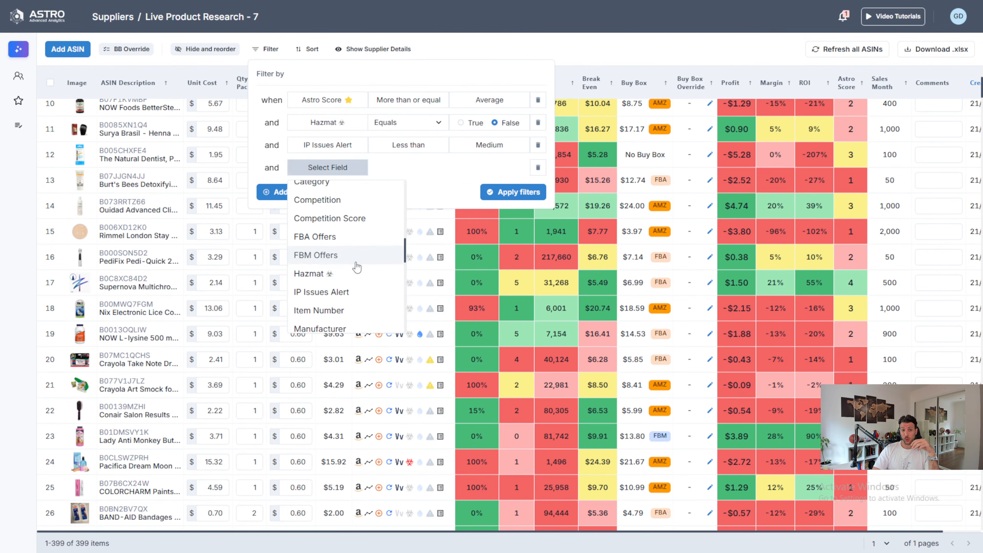
pyautogui.scroll(-3, 356, 268)
pyautogui.scroll(3, 348, 271)
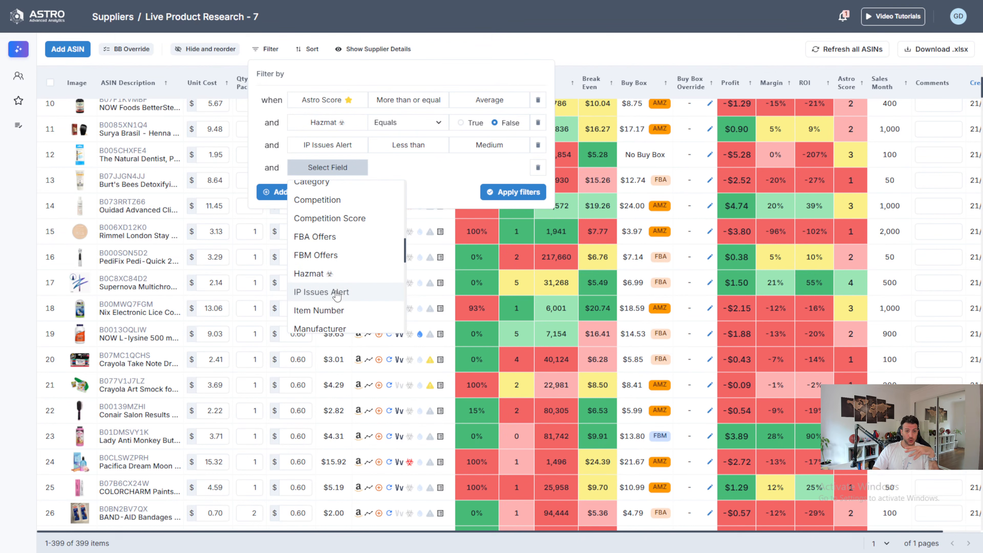
pyautogui.click(329, 236)
pyautogui.click(403, 166)
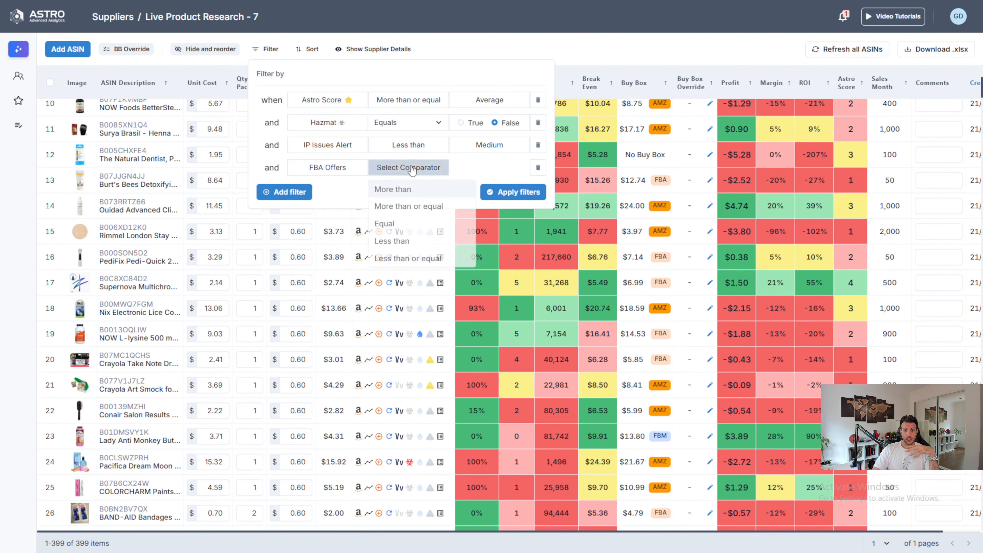
pyautogui.click(399, 189)
pyautogui.click(465, 166)
pyautogui.write('1')
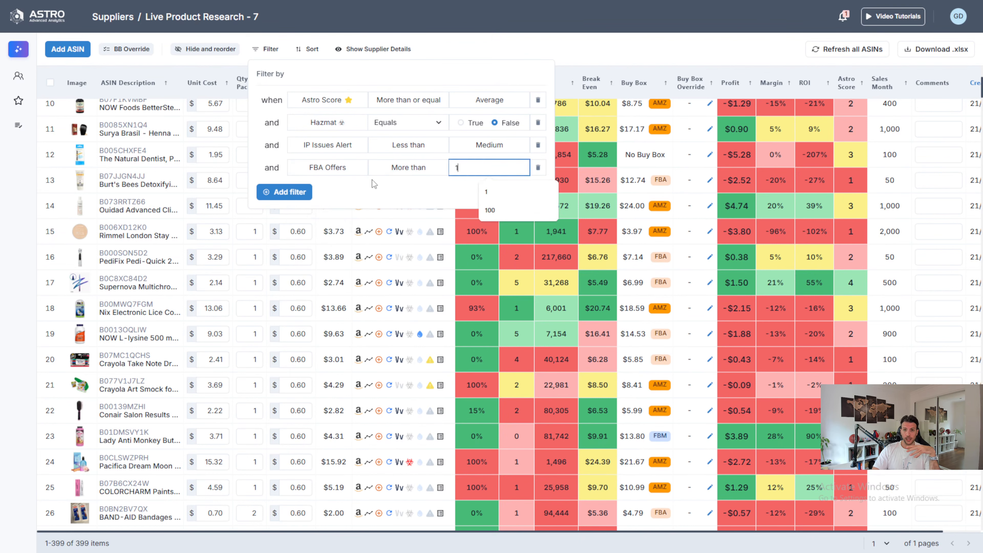
# Add a further filter condition limiting FBA Offers to less than 7.
pyautogui.click(304, 192)
pyautogui.click(326, 190)
pyautogui.scroll(-5, 333, 299)
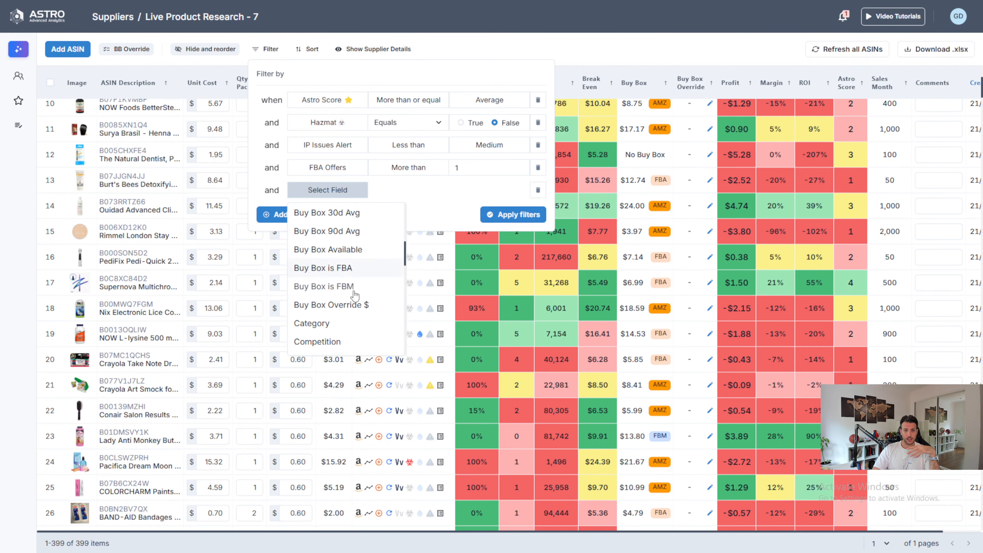
pyautogui.click(333, 268)
pyautogui.click(399, 192)
pyautogui.click(333, 190)
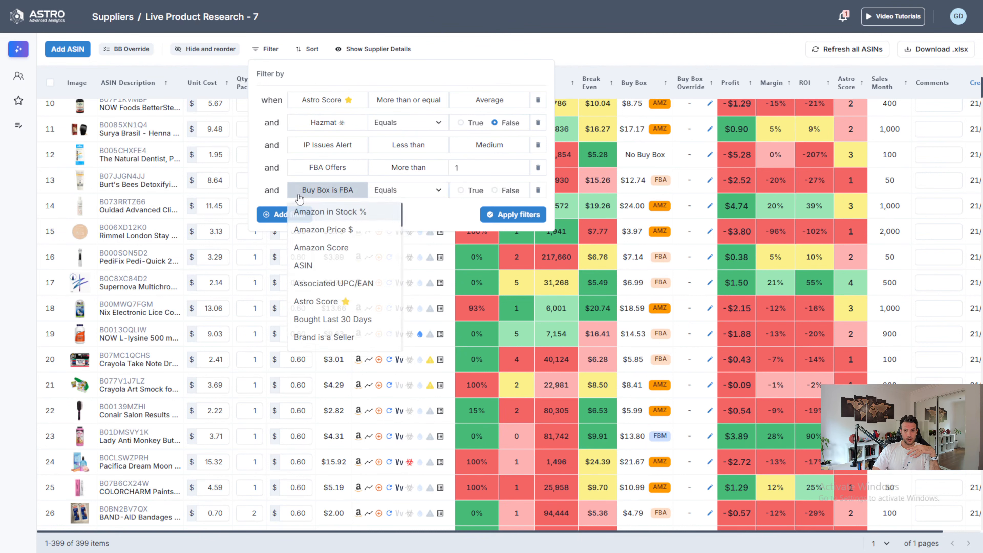
pyautogui.scroll(-5, 325, 294)
pyautogui.scroll(-5, 329, 286)
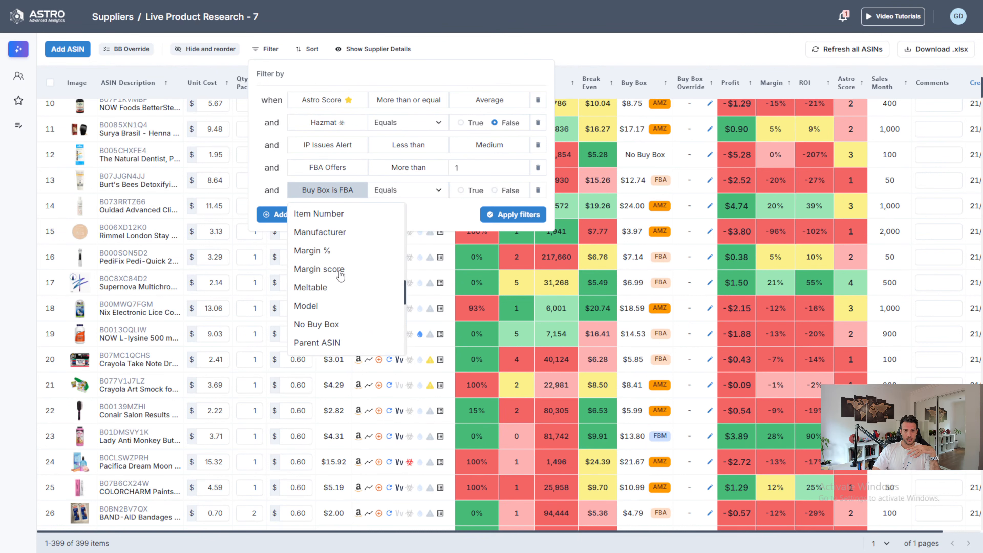
pyautogui.scroll(3, 332, 279)
pyautogui.click(315, 259)
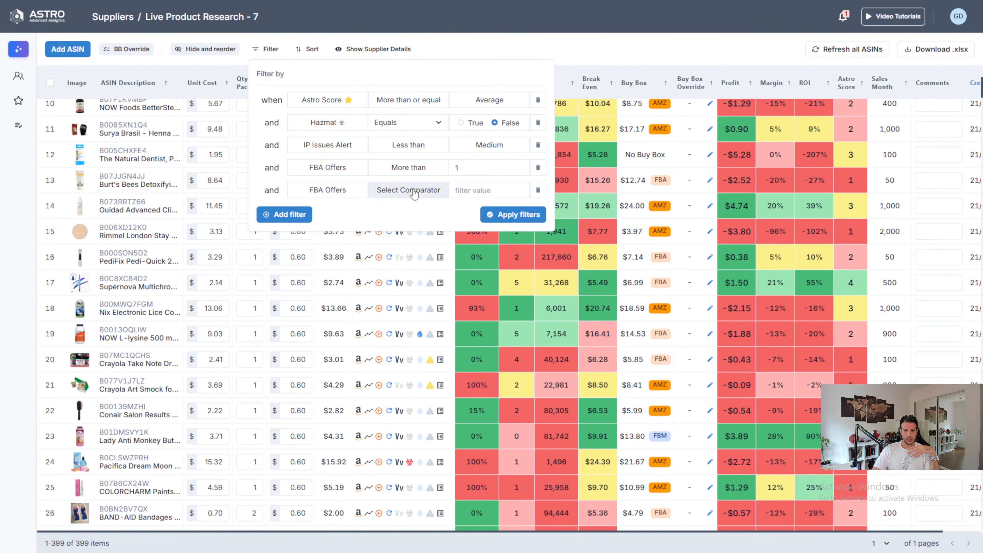
pyautogui.click(404, 189)
pyautogui.click(393, 268)
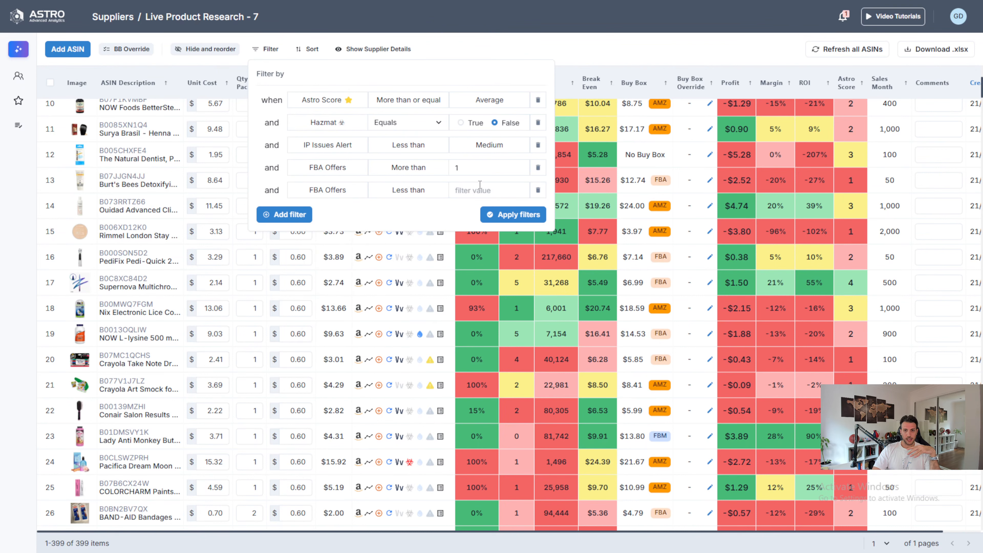
pyautogui.click(480, 184)
pyautogui.write('7')
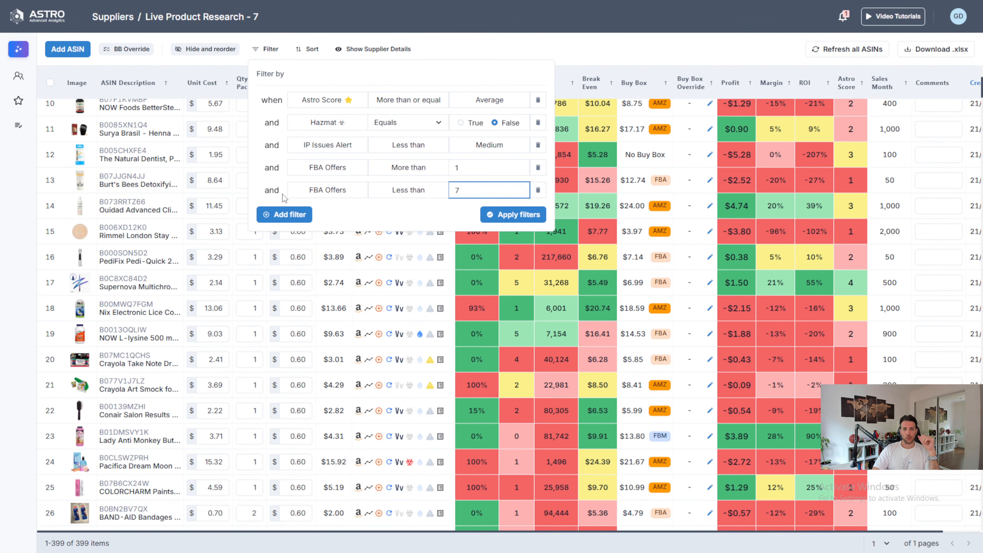
# Add another filter condition requiring ROI % to be more than 40.
pyautogui.click(288, 214)
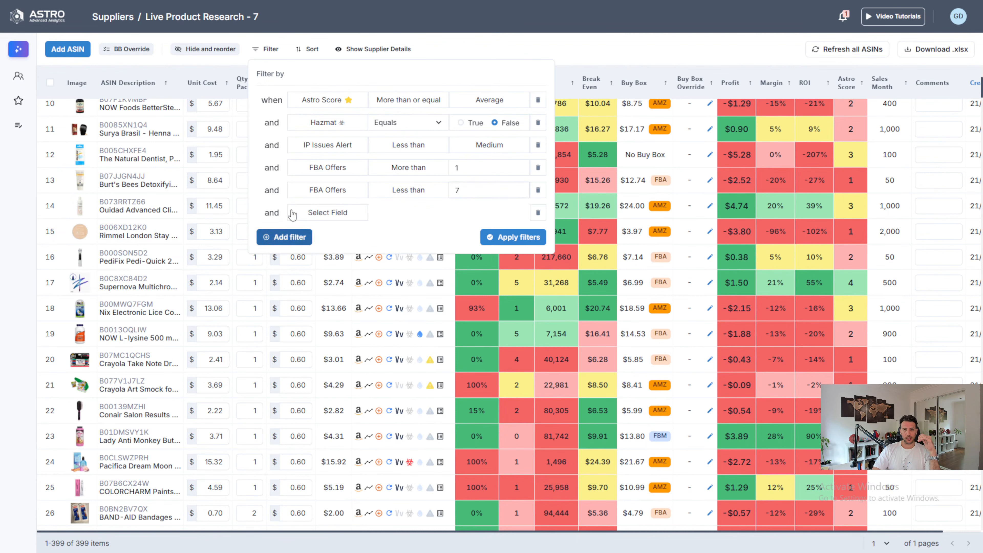
pyautogui.click(353, 222)
pyautogui.scroll(-5, 370, 248)
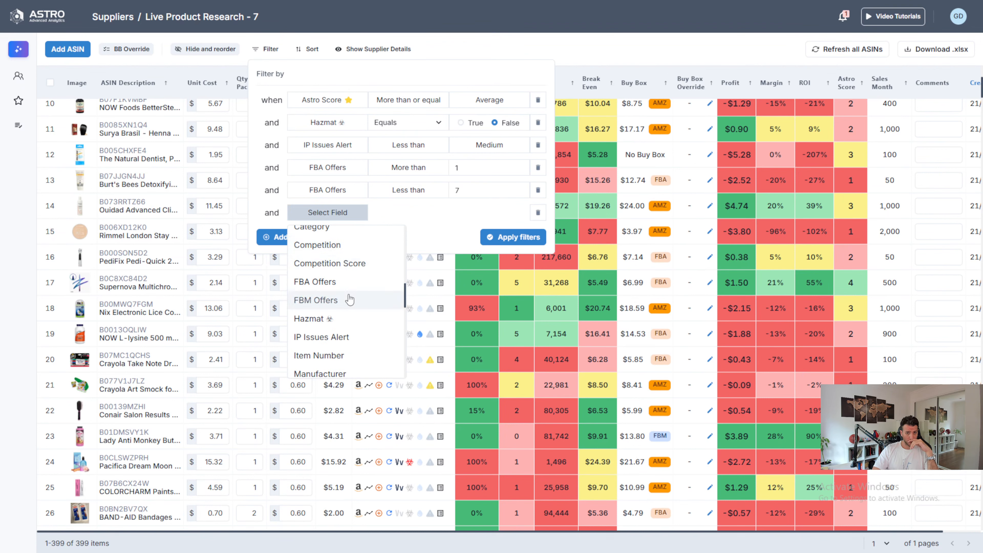
pyautogui.scroll(3, 349, 298)
pyautogui.scroll(3, 340, 283)
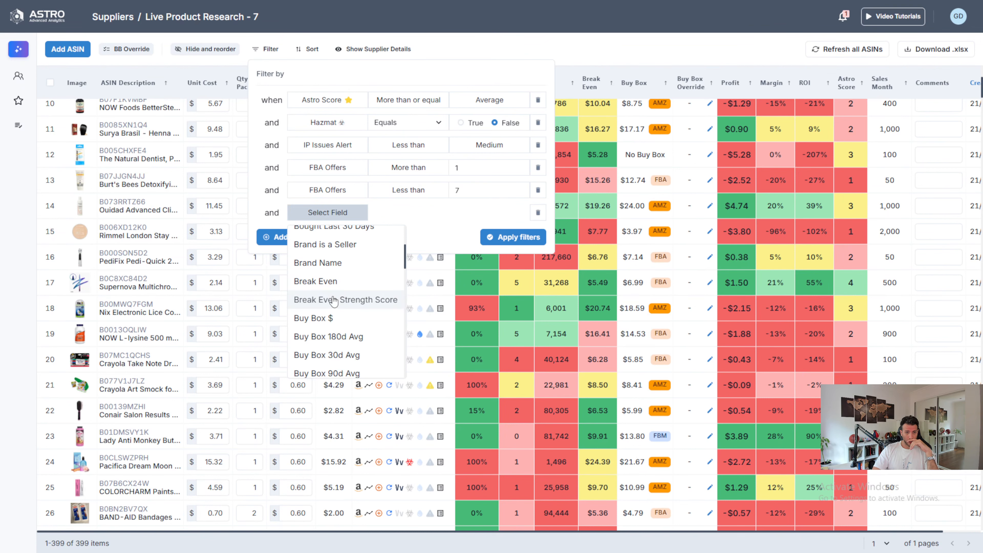
pyautogui.scroll(-10, 348, 302)
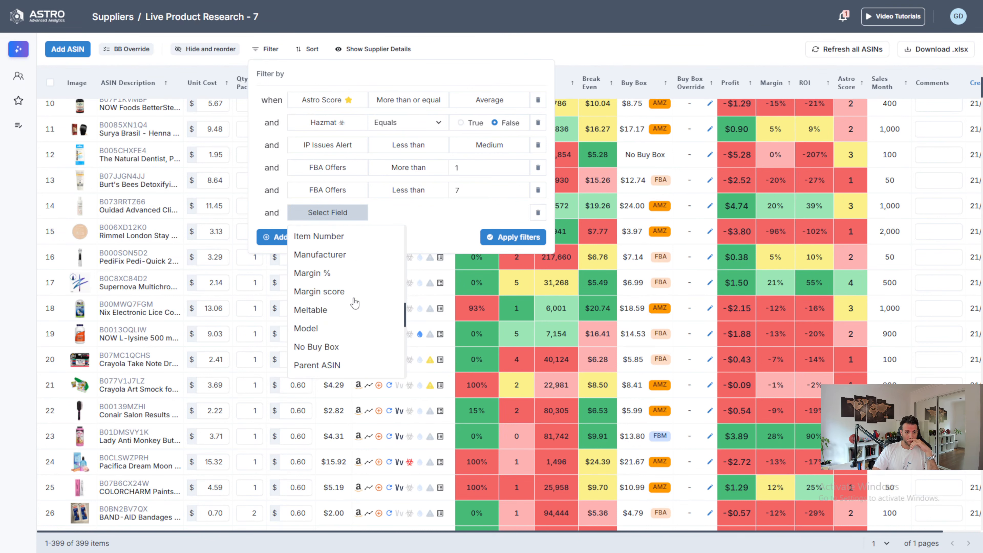
pyautogui.click(335, 318)
pyautogui.click(415, 212)
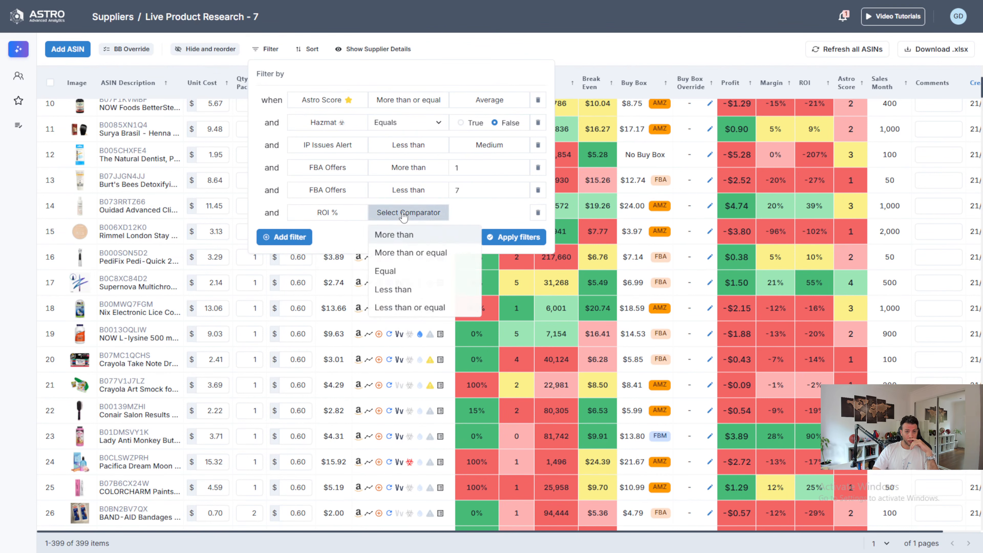
pyautogui.click(418, 235)
pyautogui.click(484, 213)
pyautogui.write('40')
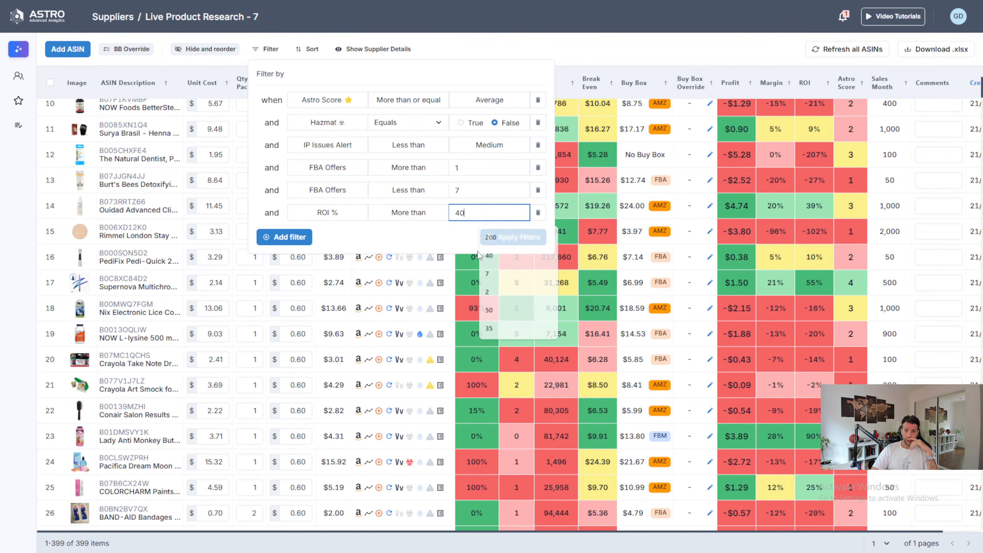
# Add a filter condition requiring Bought Last 30 Days to be more than or equal to 200, and apply all filters.
pyautogui.click(284, 237)
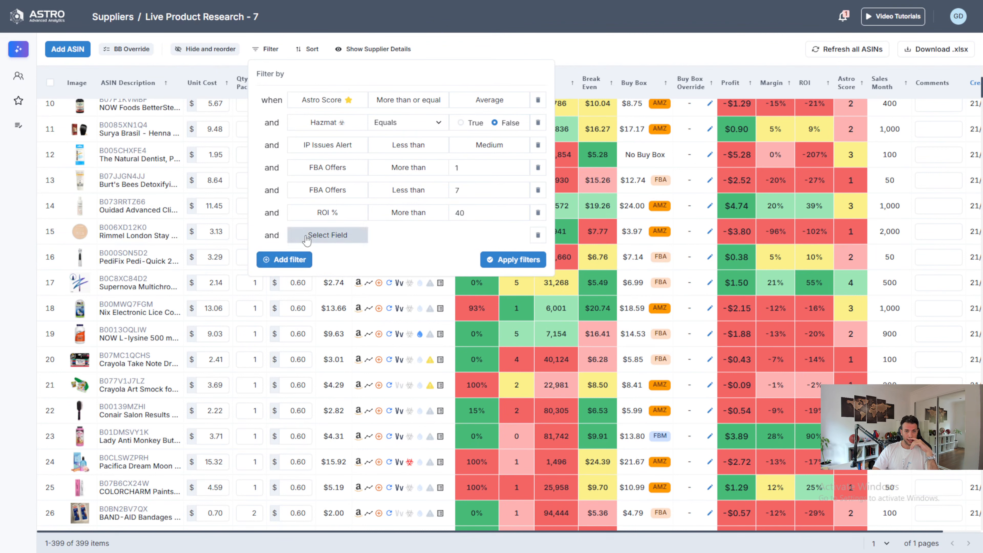
pyautogui.click(327, 235)
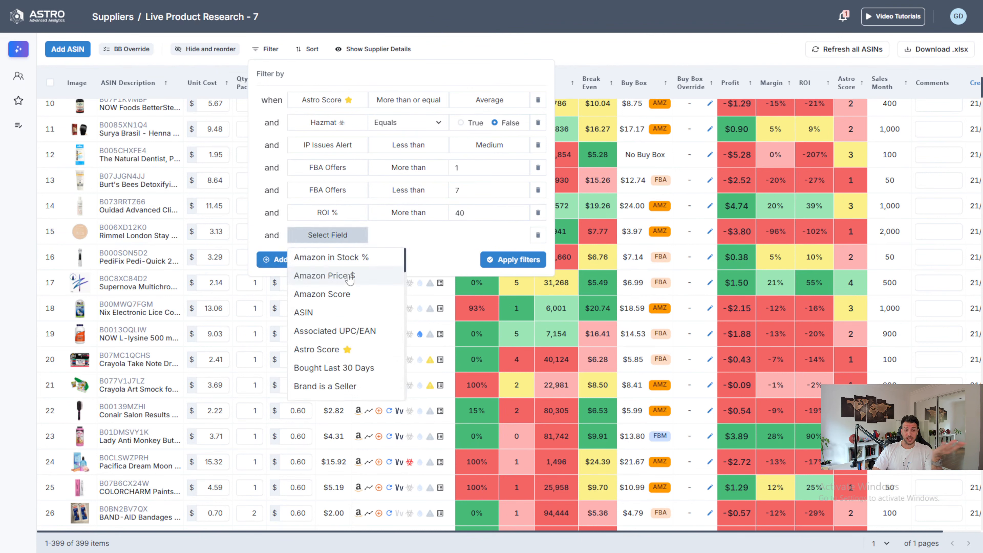
pyautogui.scroll(-3, 350, 279)
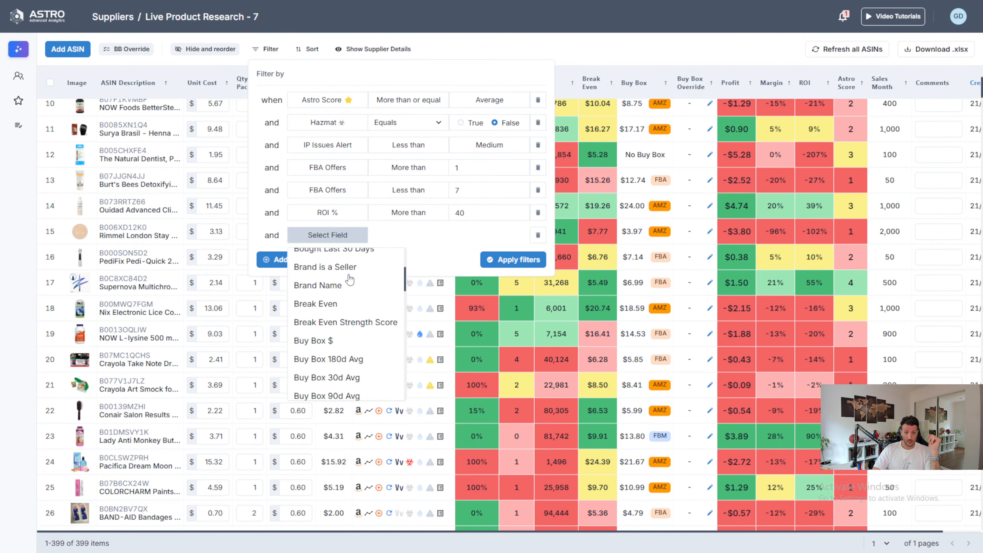
pyautogui.scroll(3, 358, 310)
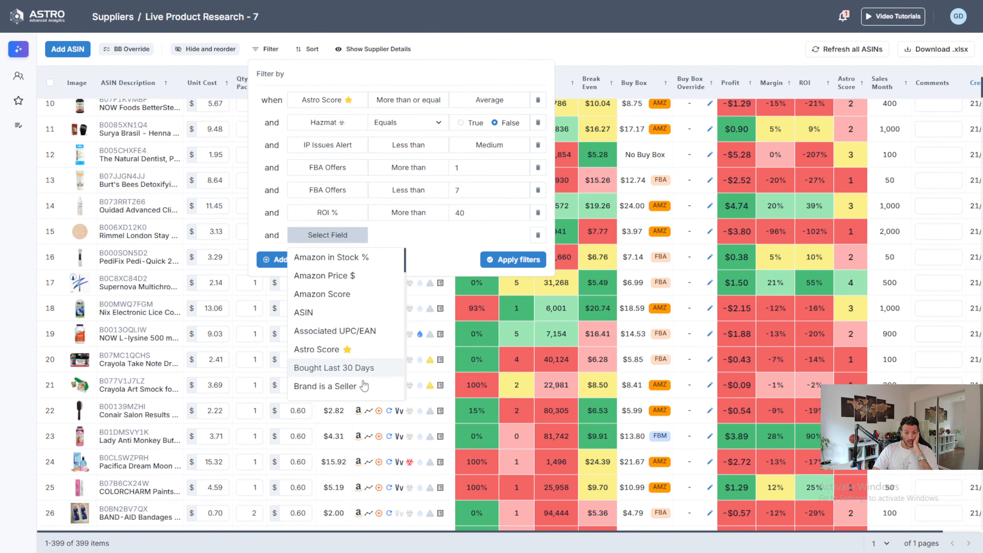
pyautogui.click(350, 368)
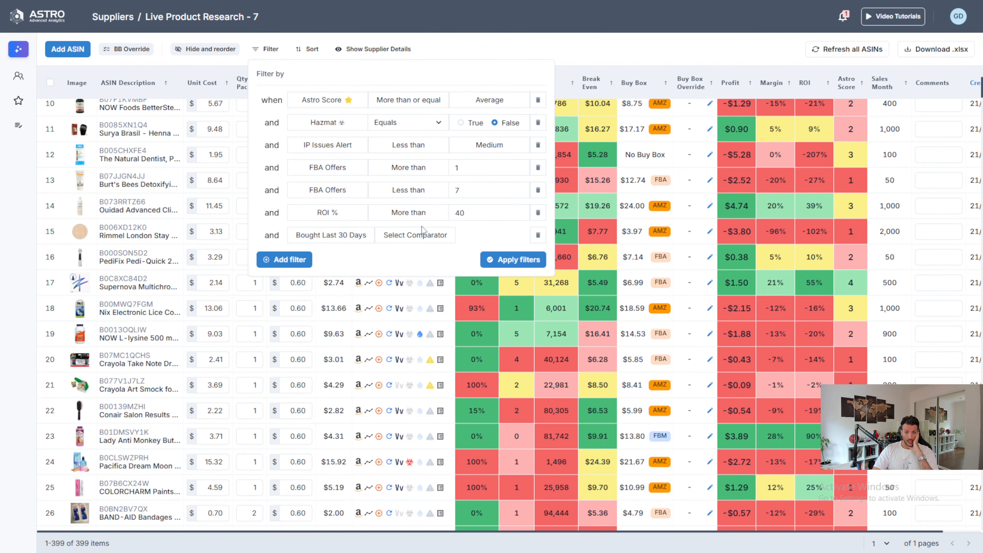
pyautogui.click(422, 235)
pyautogui.click(401, 257)
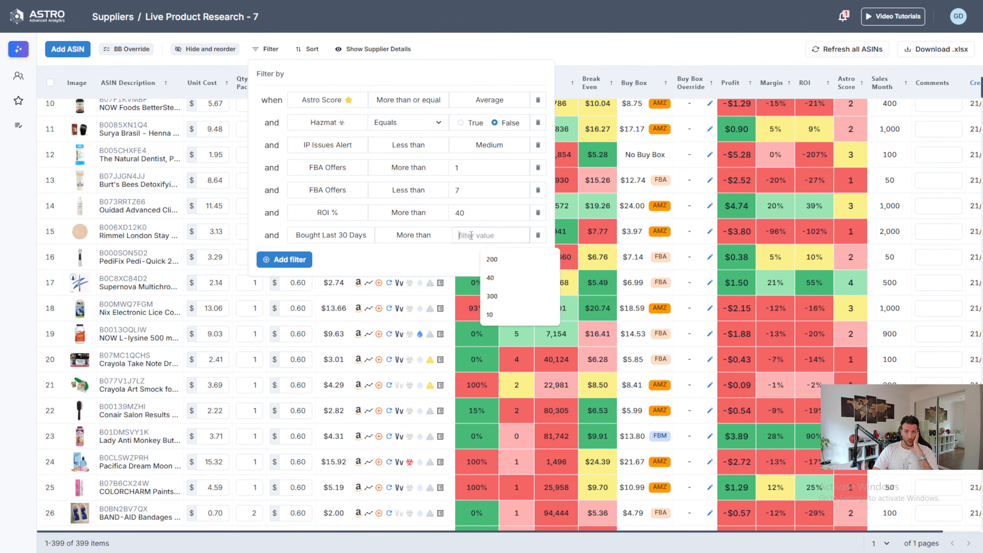
pyautogui.click(472, 235)
pyautogui.click(413, 235)
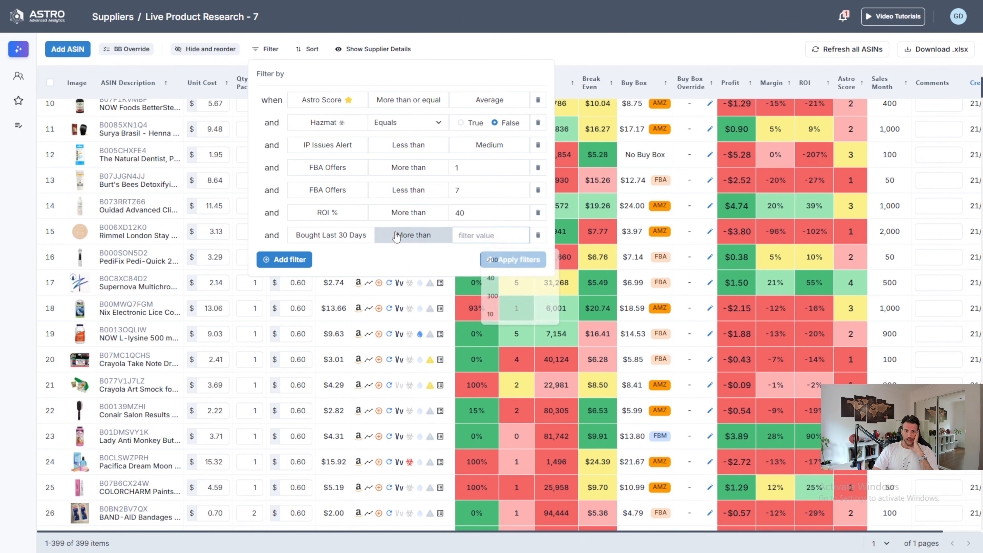
pyautogui.click(404, 275)
pyautogui.click(490, 233)
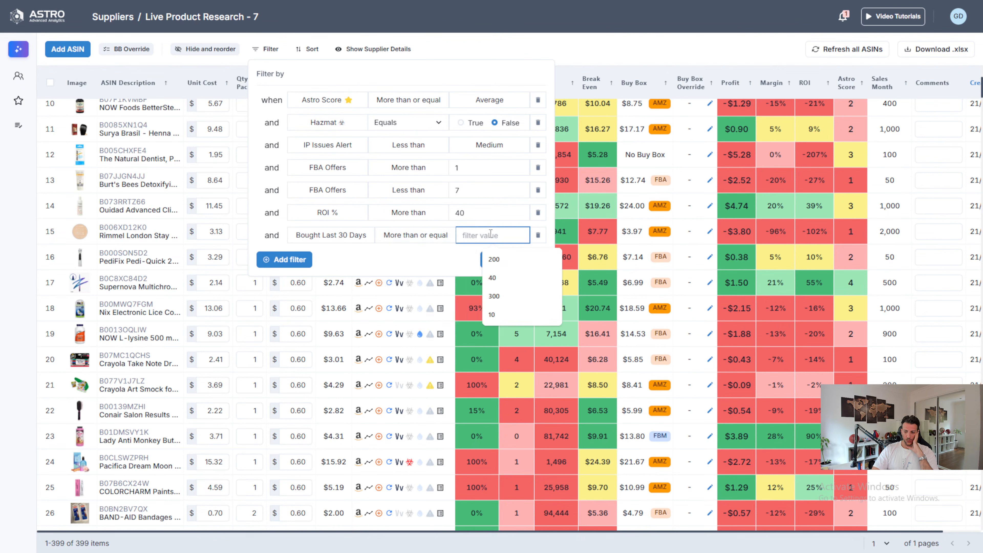
pyautogui.click(493, 259)
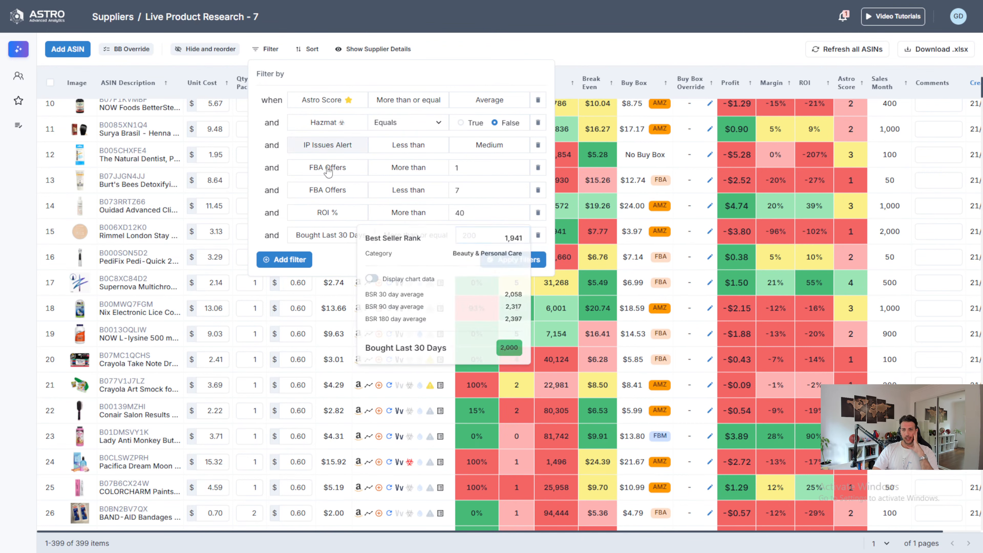
pyautogui.click(513, 260)
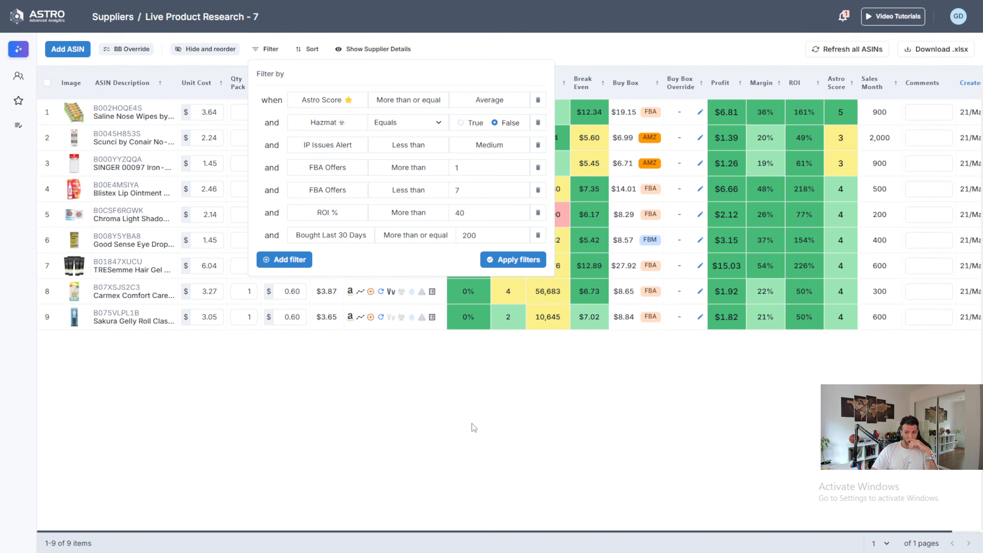
# Lower the Bought Last 30 Days threshold to 100, reapply the filters and close the filter settings.
pyautogui.click(476, 236)
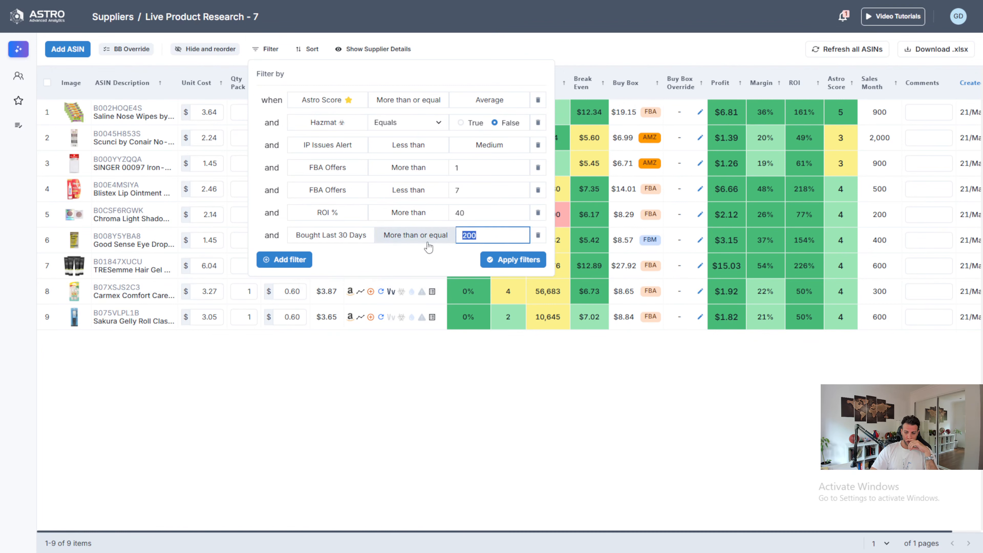
pyautogui.write('100')
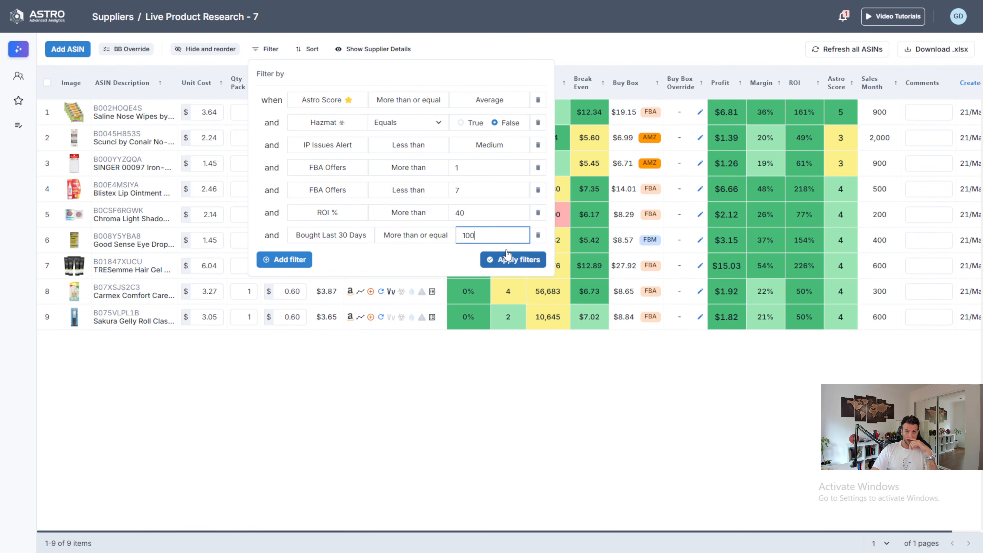
pyautogui.click(529, 259)
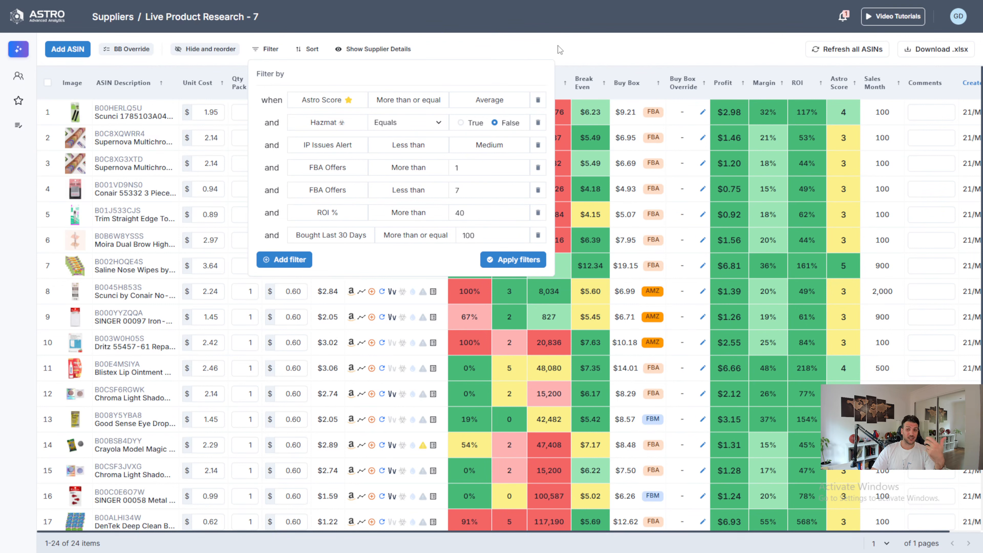
pyautogui.click(589, 41)
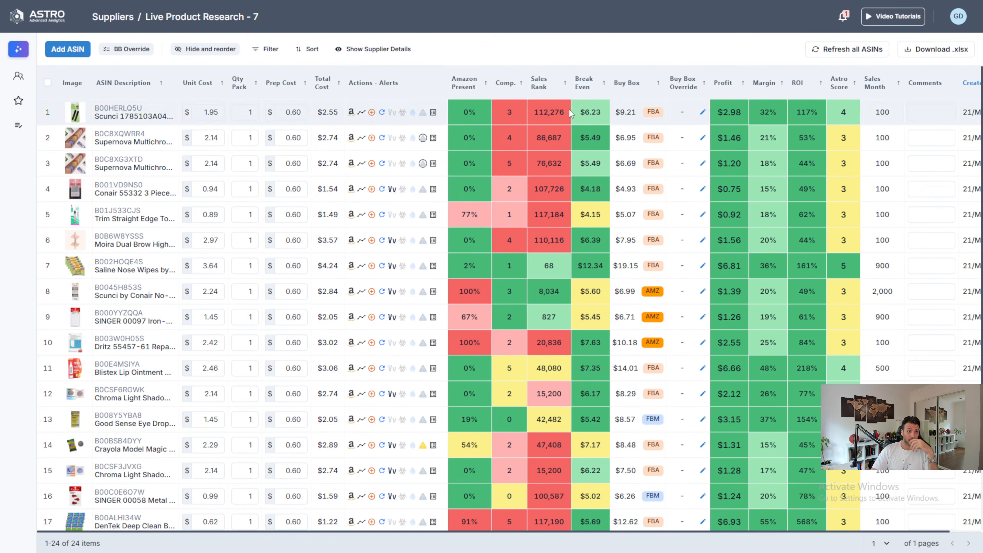
# Check the Scunci barrettes' product details, set their quantity pack to 3 and refresh that ASIN.
pyautogui.moveTo(579, 203)
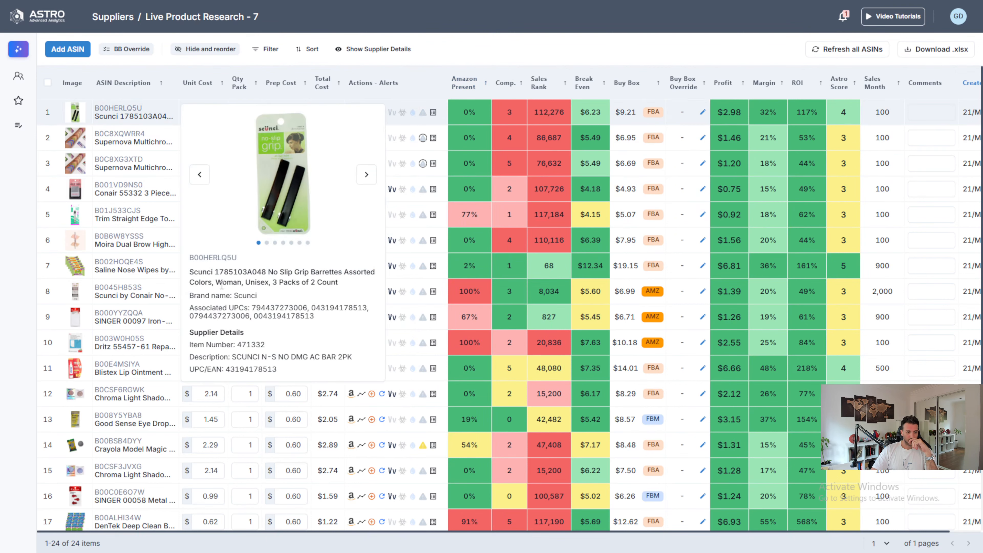
pyautogui.scroll(-5, 313, 442)
pyautogui.scroll(5, 313, 442)
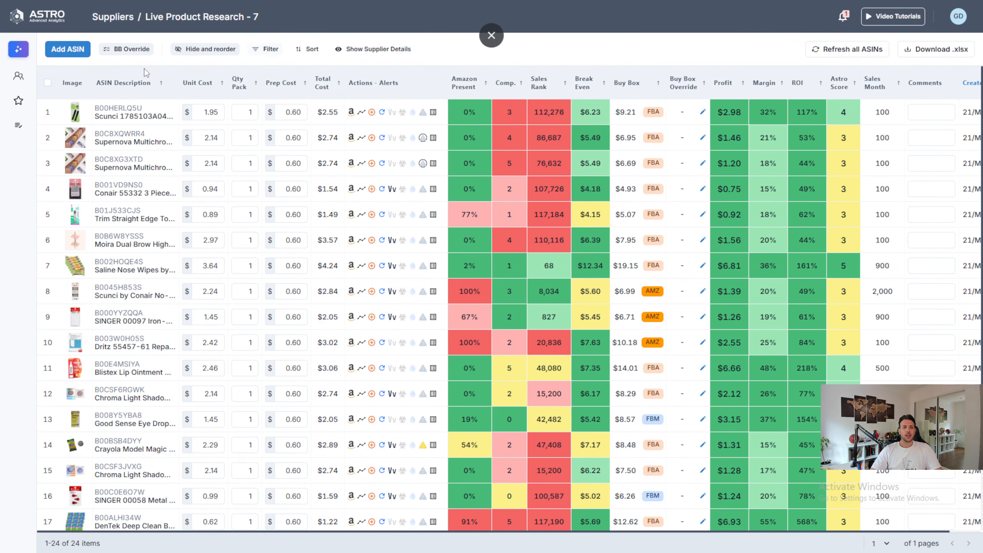
pyautogui.moveTo(104, 114)
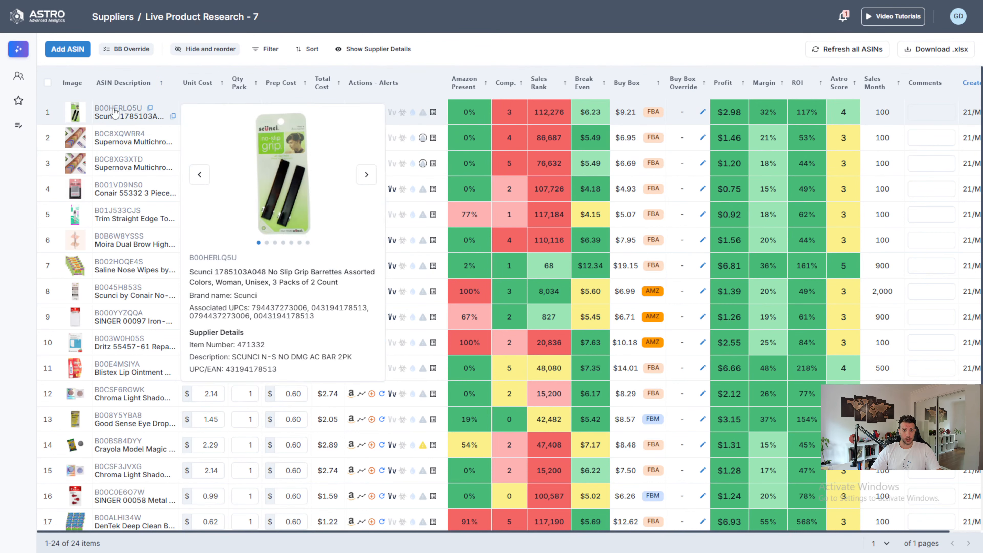
pyautogui.moveTo(157, 114)
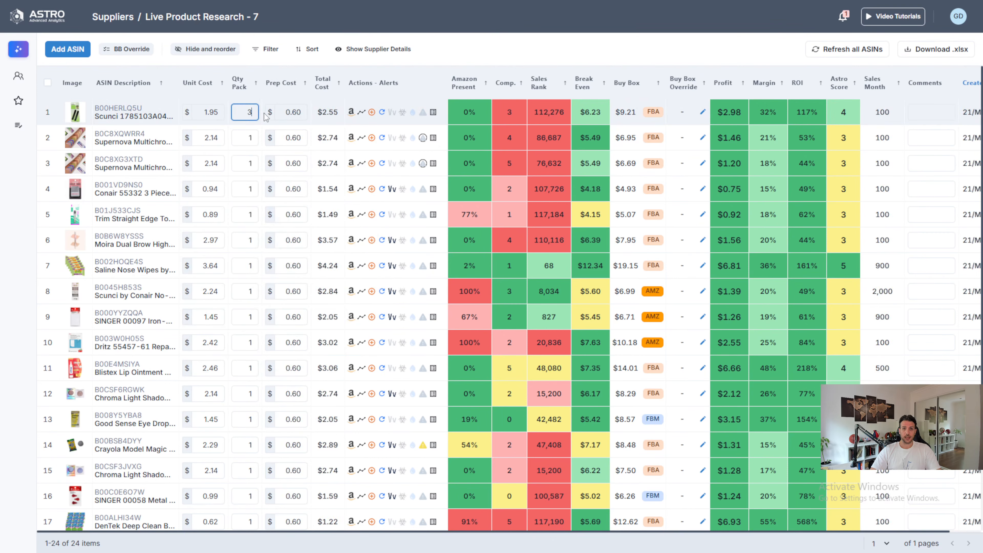
pyautogui.click(381, 112)
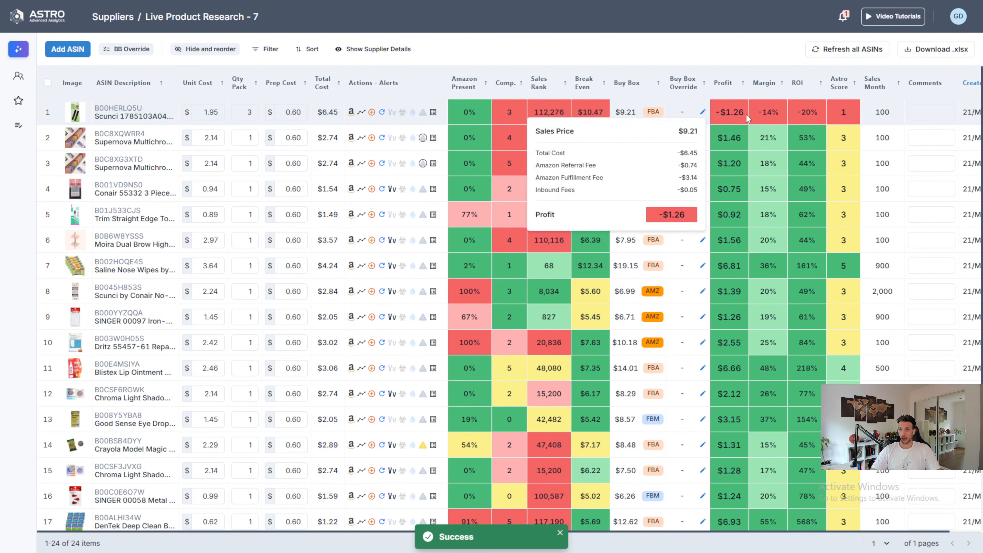
# Review the offers table of the Supernova Multichrome Gel Liner B0C8XQWRR4 for the brand selling its own product and Buy Box shares.
pyautogui.moveTo(116, 139)
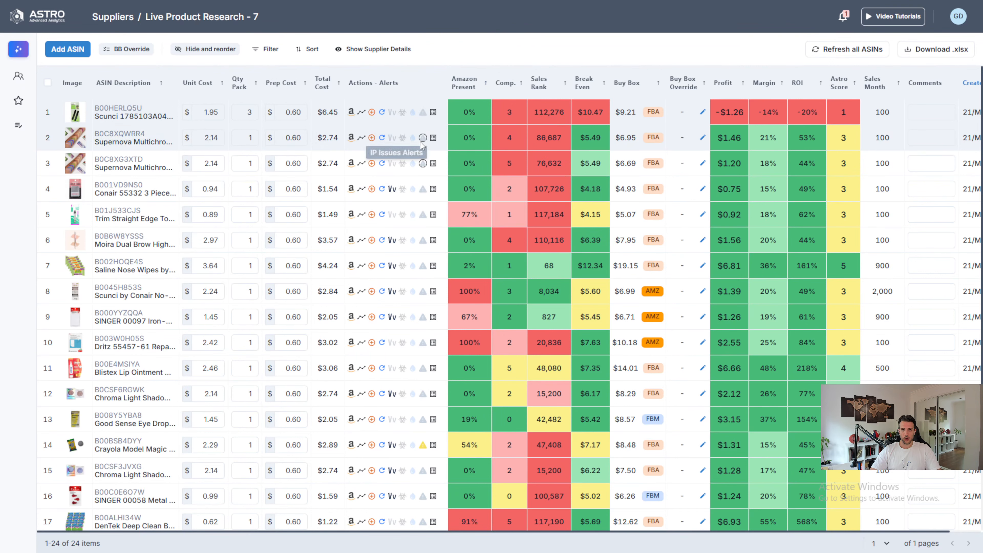
pyautogui.click(433, 138)
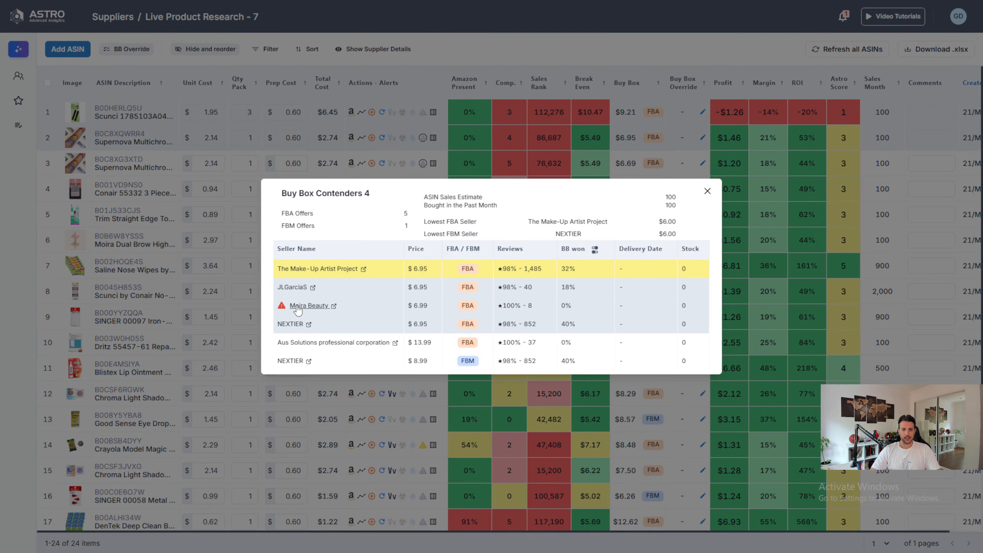
pyautogui.click(157, 123)
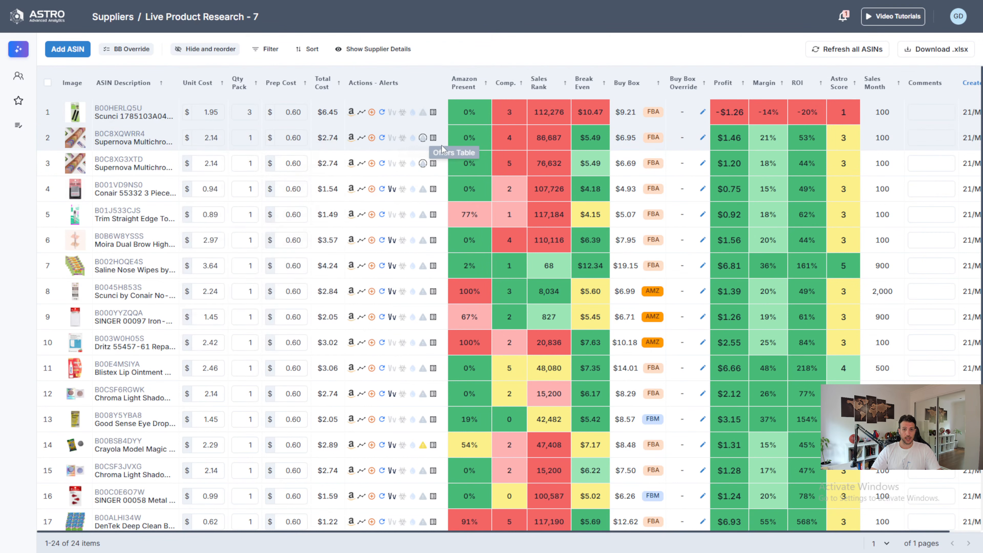
pyautogui.click(433, 140)
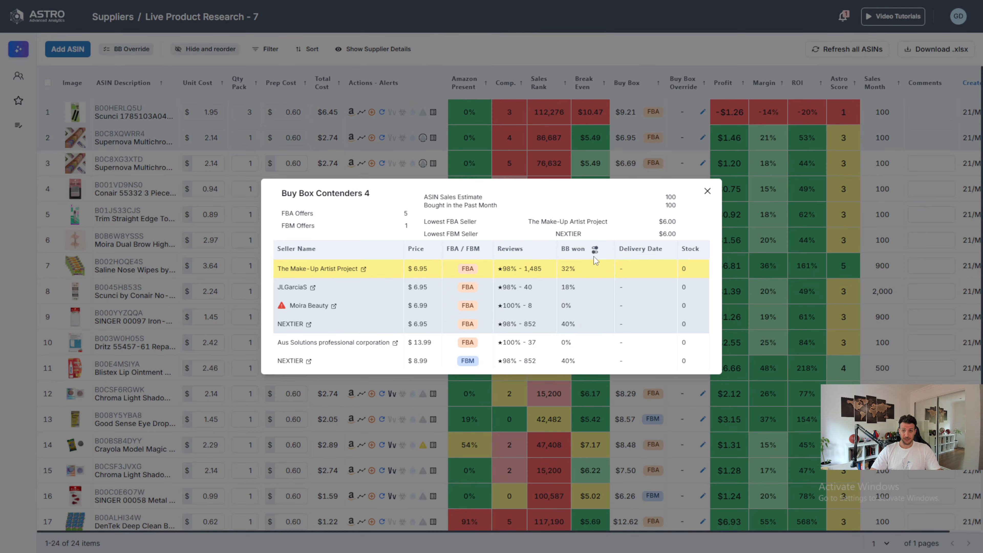
pyautogui.click(519, 31)
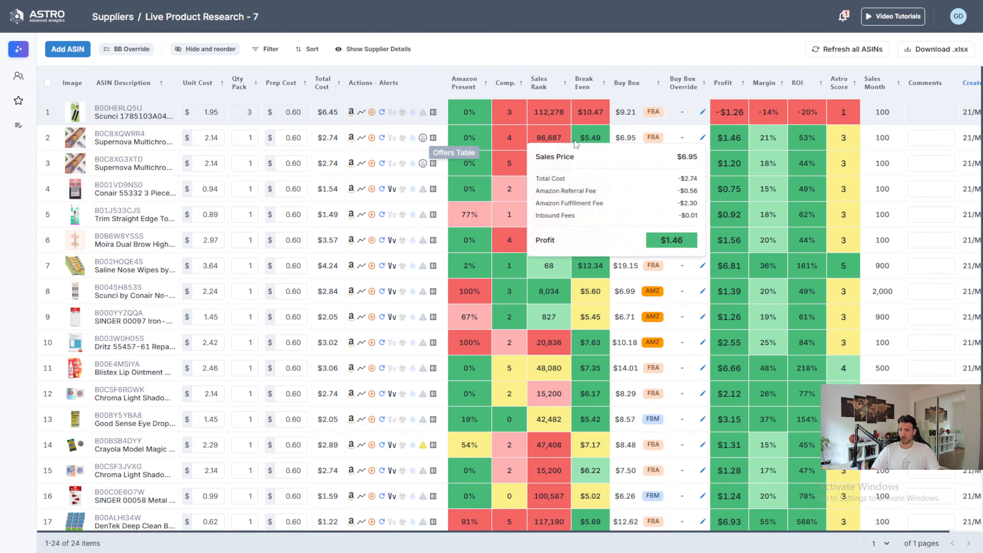
# Open the full product details of B0C8XQWRR4 and examine its price charts, competing sellers, sales rank and ASIN rating.
pyautogui.moveTo(121, 140)
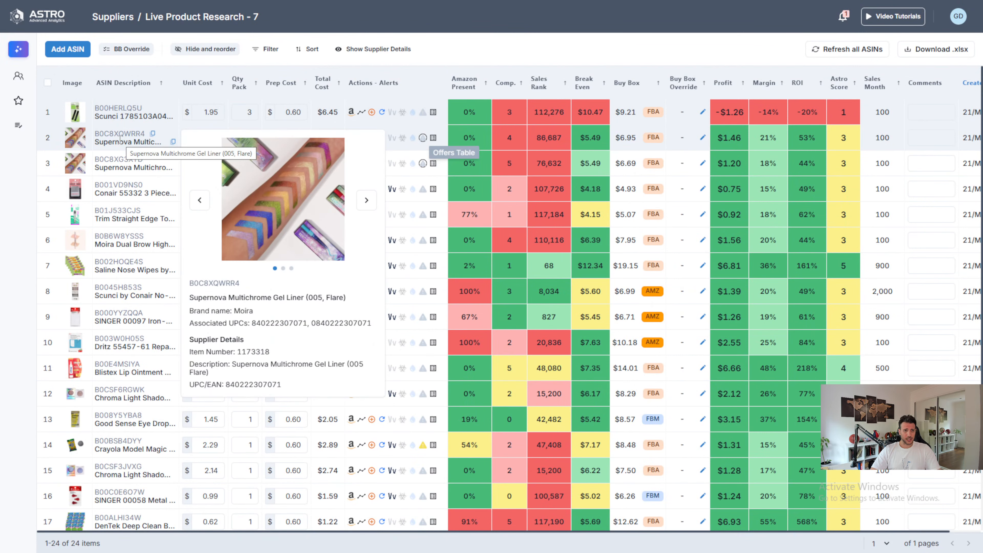
pyautogui.click(100, 139)
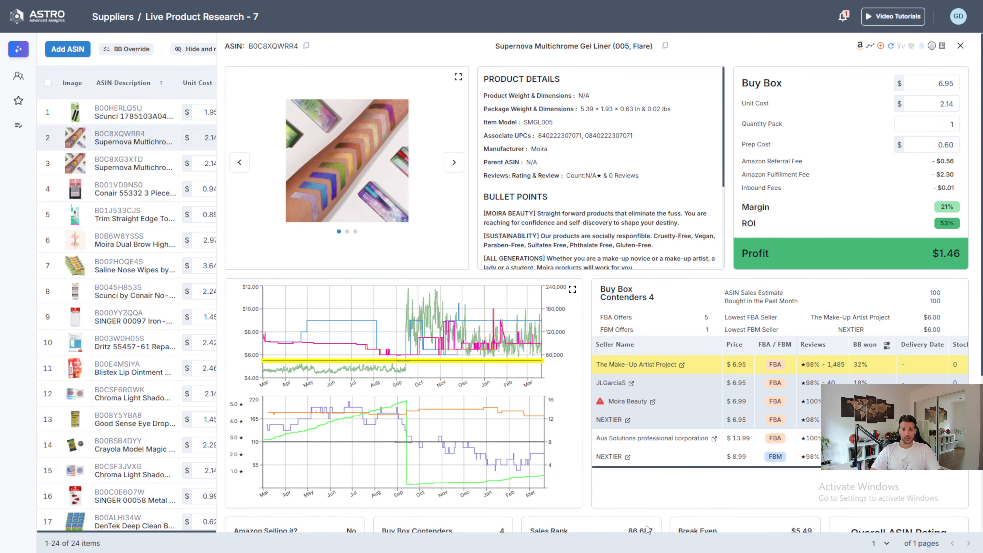
pyautogui.scroll(-5, 643, 518)
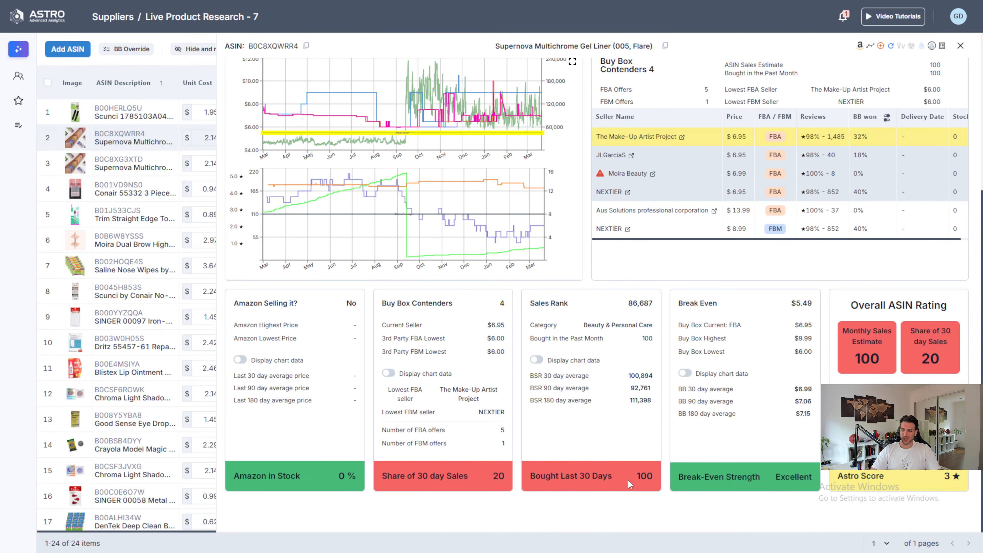
pyautogui.scroll(3, 637, 392)
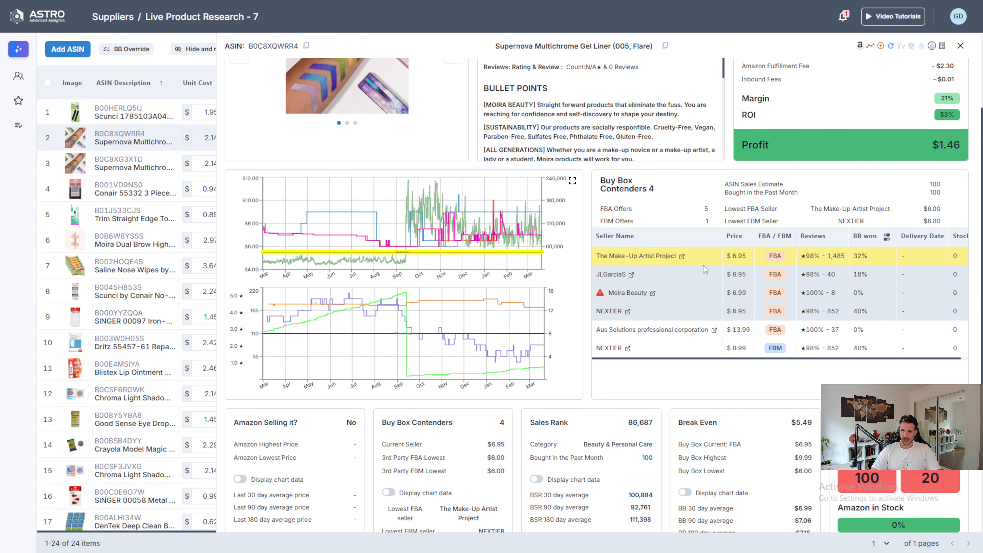
pyautogui.scroll(-3, 547, 444)
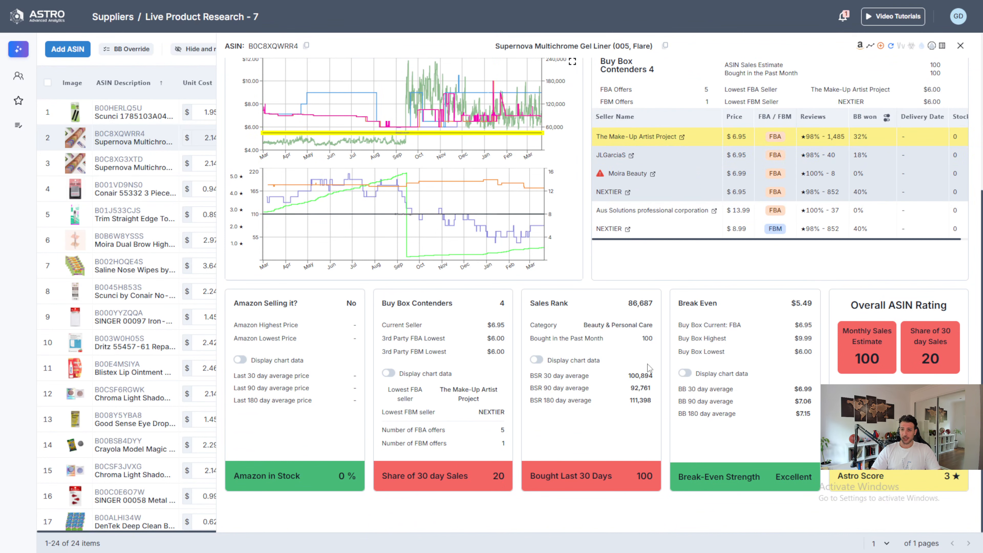
# Compare the price history, Buy Box contenders and rating cards of gel liner B0C8XQWRR4, and close its details.
pyautogui.scroll(3, 635, 375)
pyautogui.scroll(-3, 627, 383)
pyautogui.moveTo(493, 482); pyautogui.dragTo(499, 481)
pyautogui.scroll(3, 619, 449)
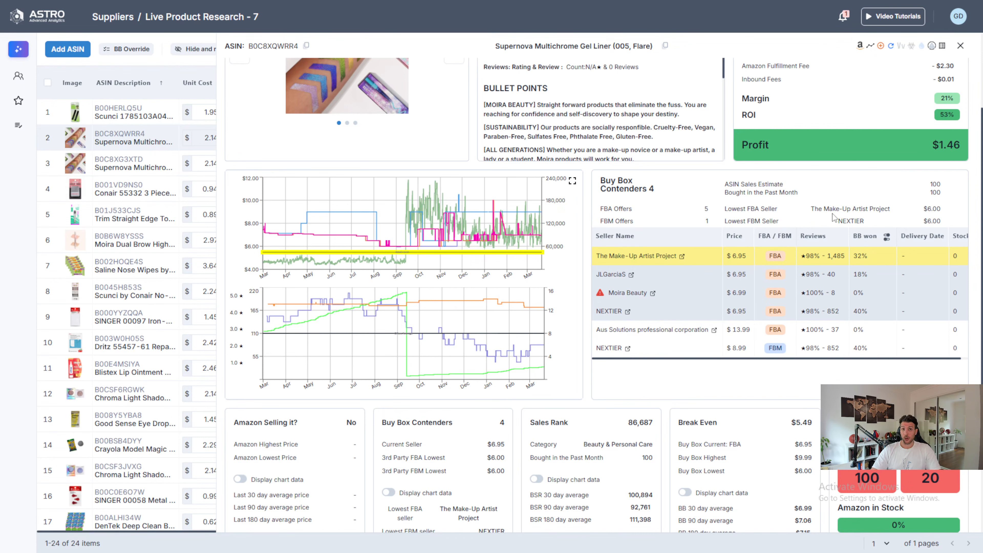
pyautogui.click(960, 47)
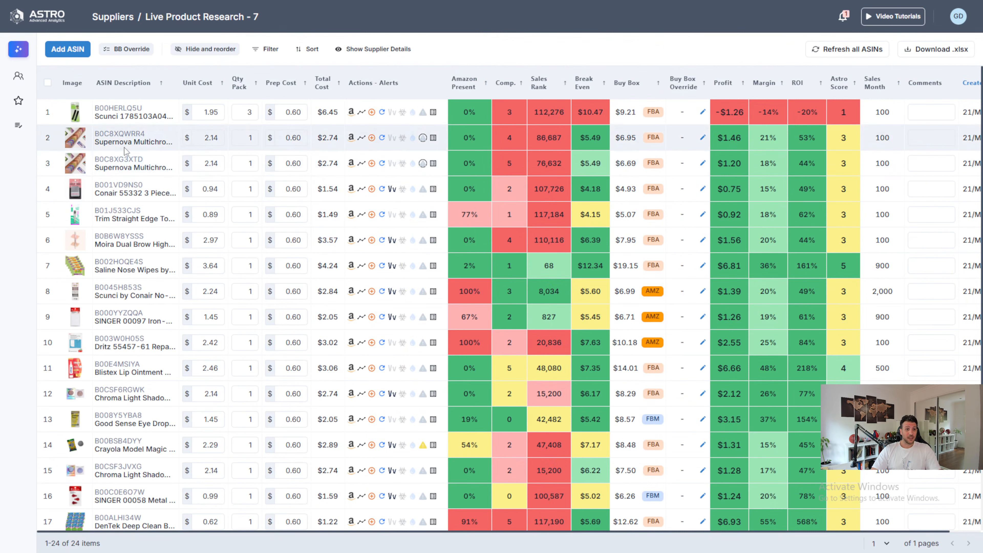
# Open the details of the other Supernova Multichrome Gel Liner, B0C8XG3XTD, review its charts, sellers and ASIN rating, and close them.
pyautogui.click(108, 162)
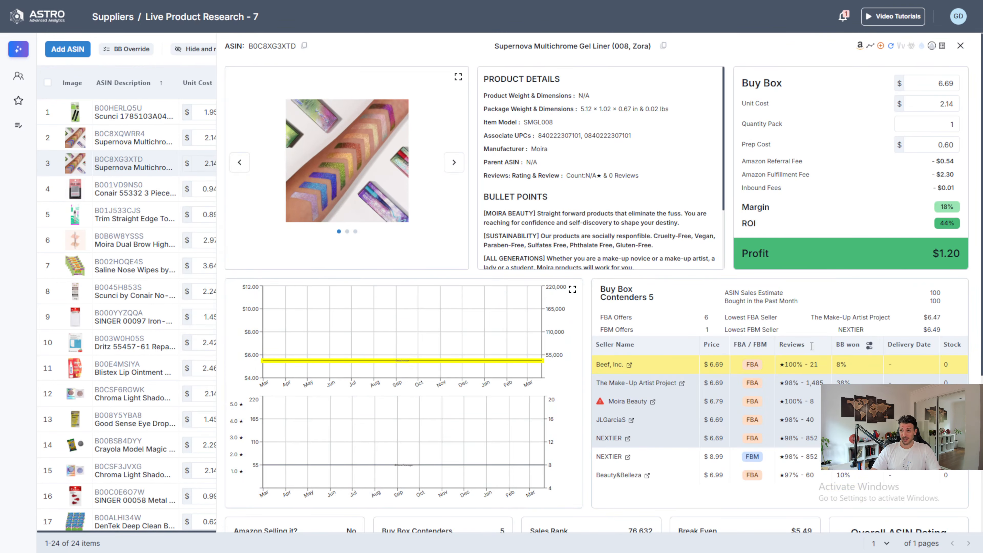
pyautogui.scroll(-5, 559, 328)
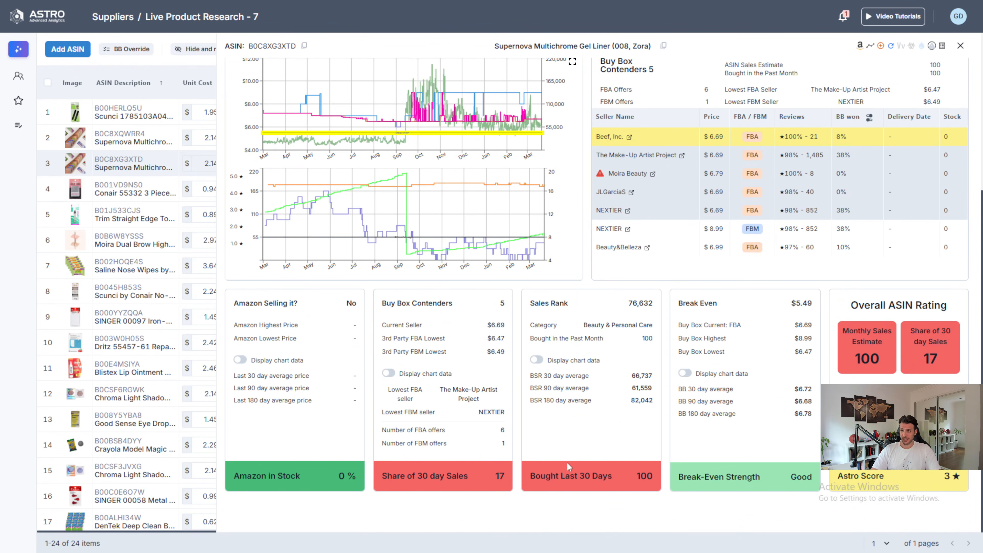
pyautogui.scroll(5, 569, 466)
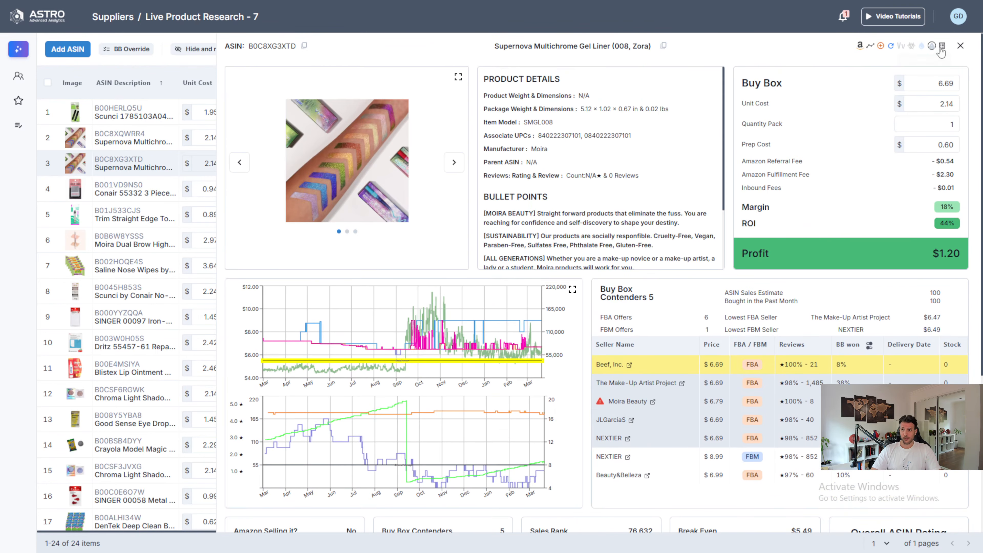
pyautogui.click(960, 45)
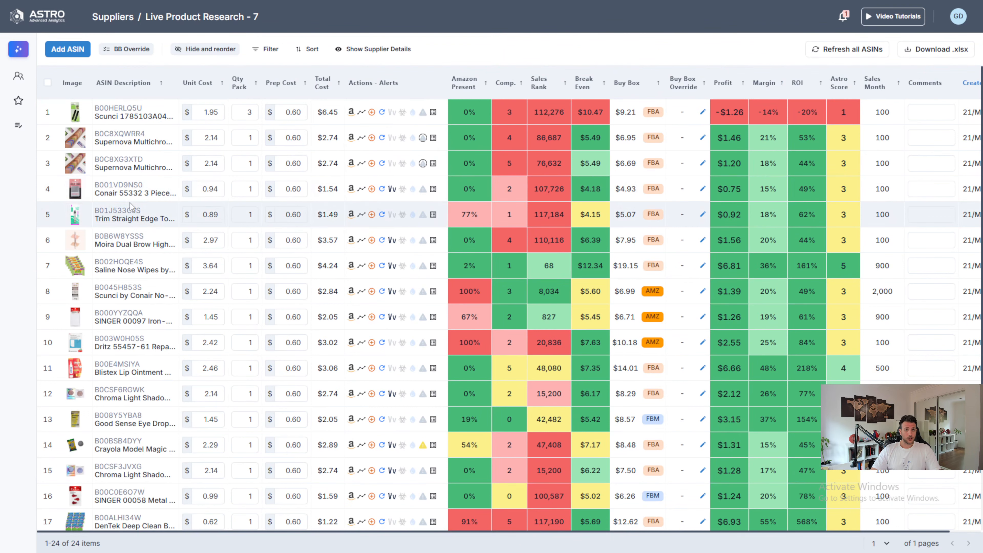
# Check the Conair brown hair net's supplier match, review its full details including charts and all competing offers, and close them.
pyautogui.moveTo(174, 191)
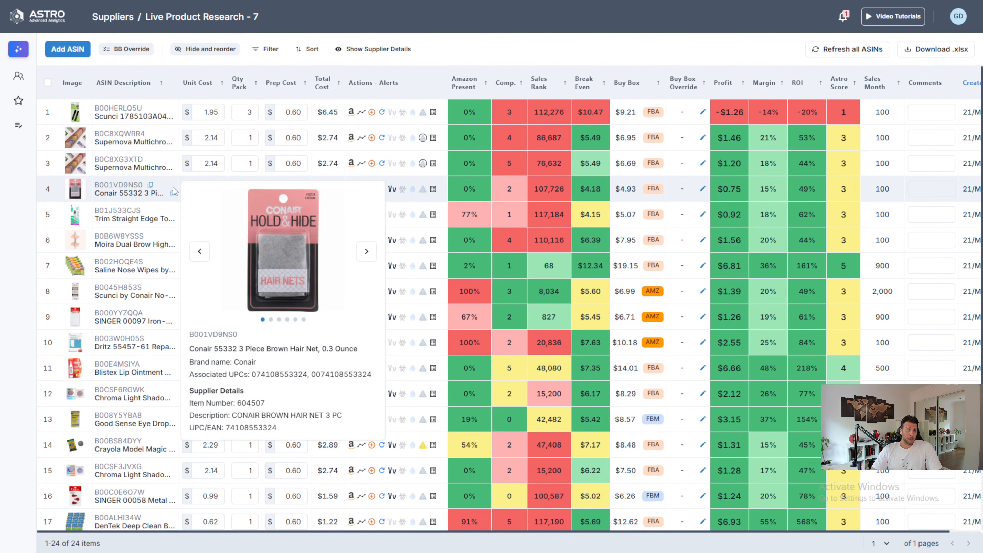
pyautogui.moveTo(586, 217)
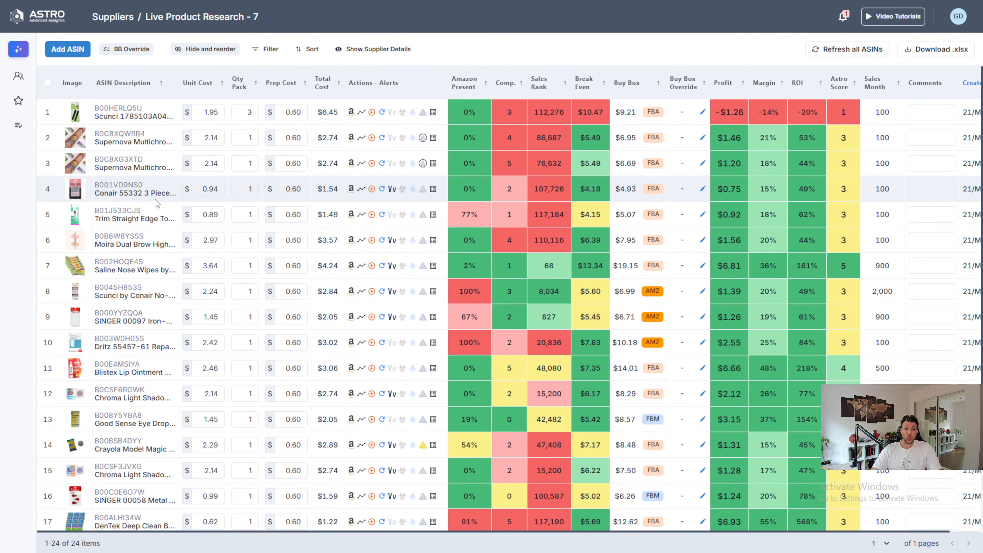
pyautogui.moveTo(121, 190)
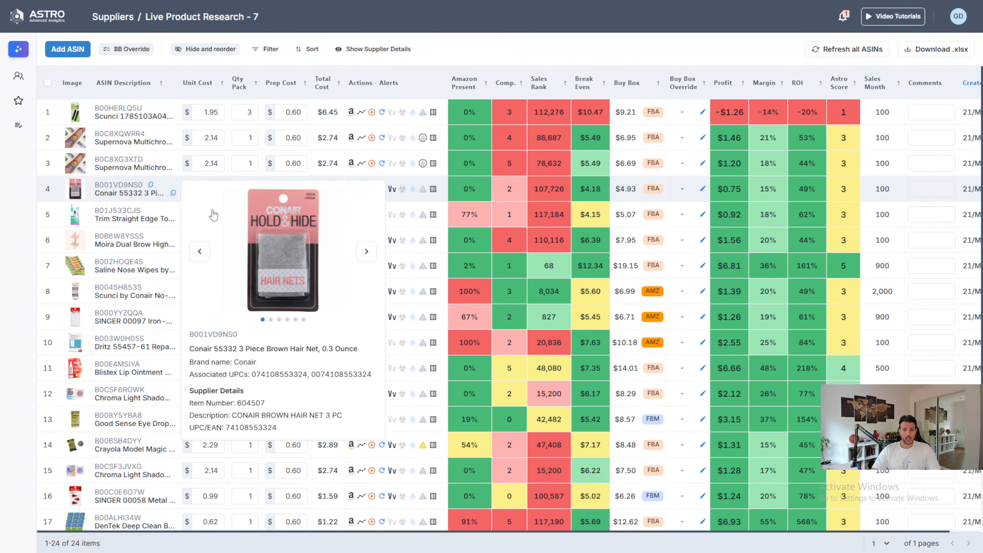
pyautogui.click(117, 188)
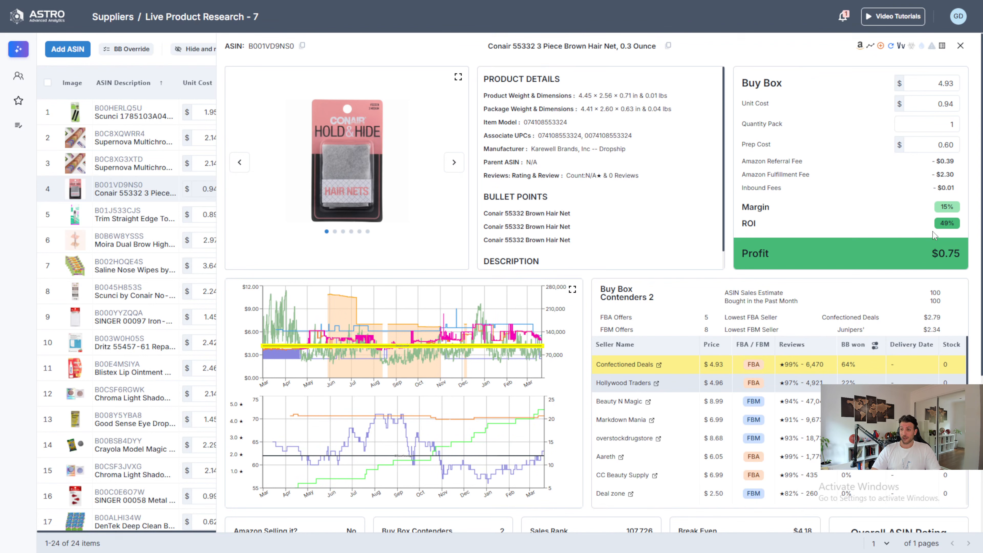
pyautogui.scroll(-5, 828, 238)
pyautogui.scroll(-3, 801, 254)
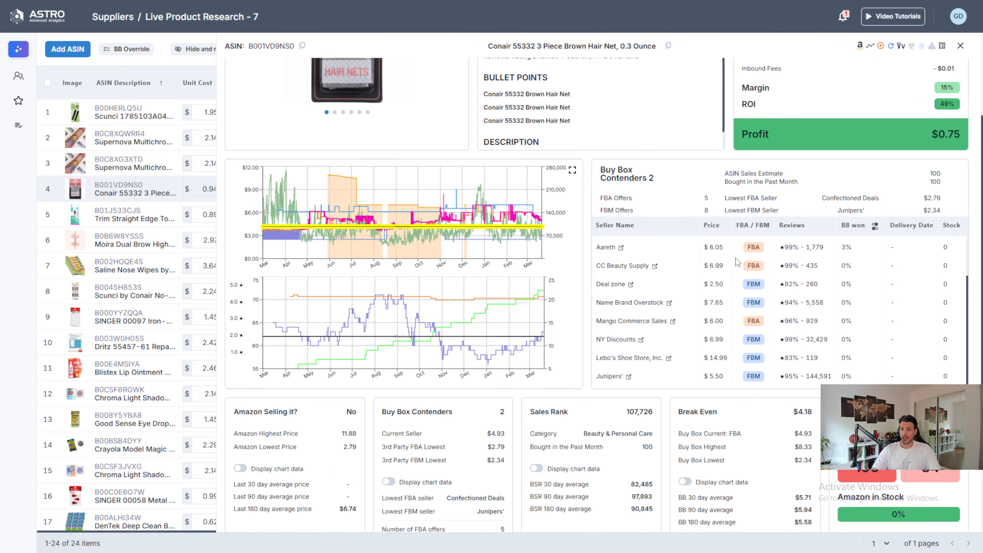
pyautogui.scroll(-1, 599, 267)
pyautogui.scroll(6, 684, 351)
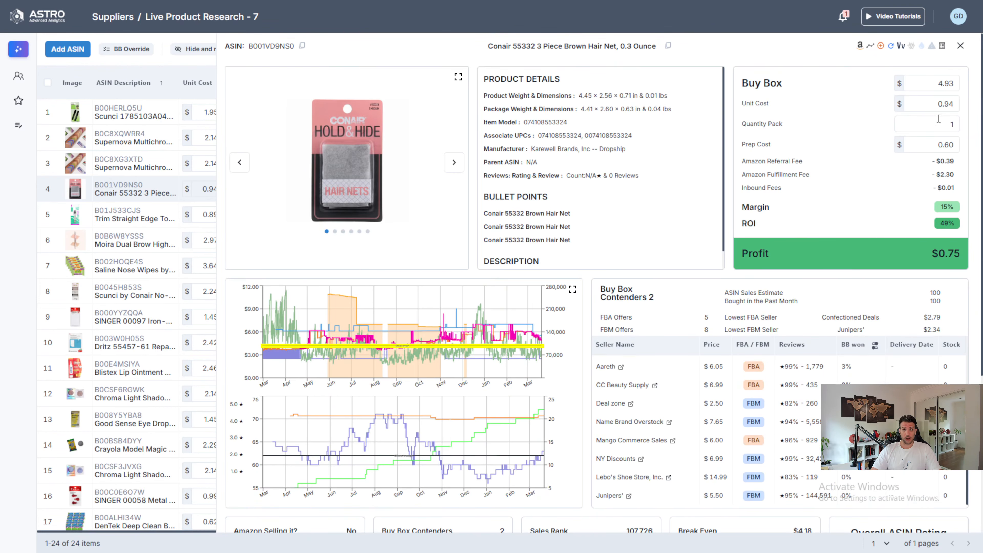
pyautogui.click(960, 45)
# Open the Moira Dual Brow Highlighter Pencil's details, examine its price history, Buy Box shares, sales rank and break-even, and close them.
pyautogui.moveTo(142, 215)
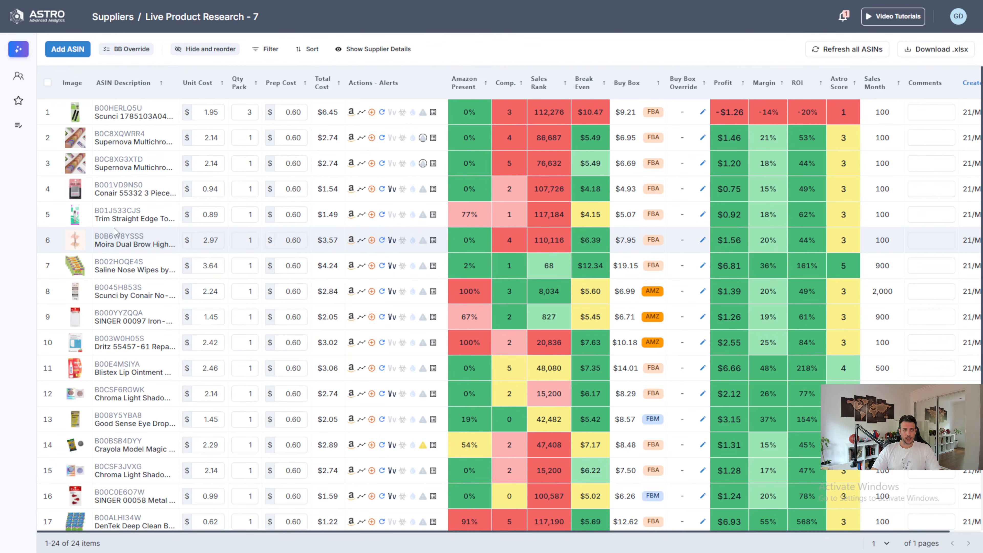
pyautogui.click(214, 247)
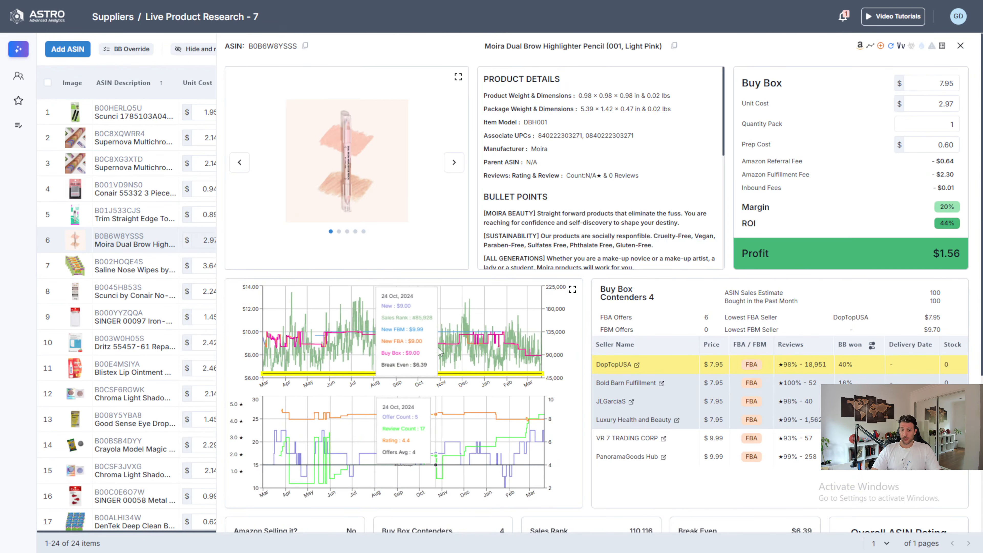
pyautogui.scroll(-5, 486, 286)
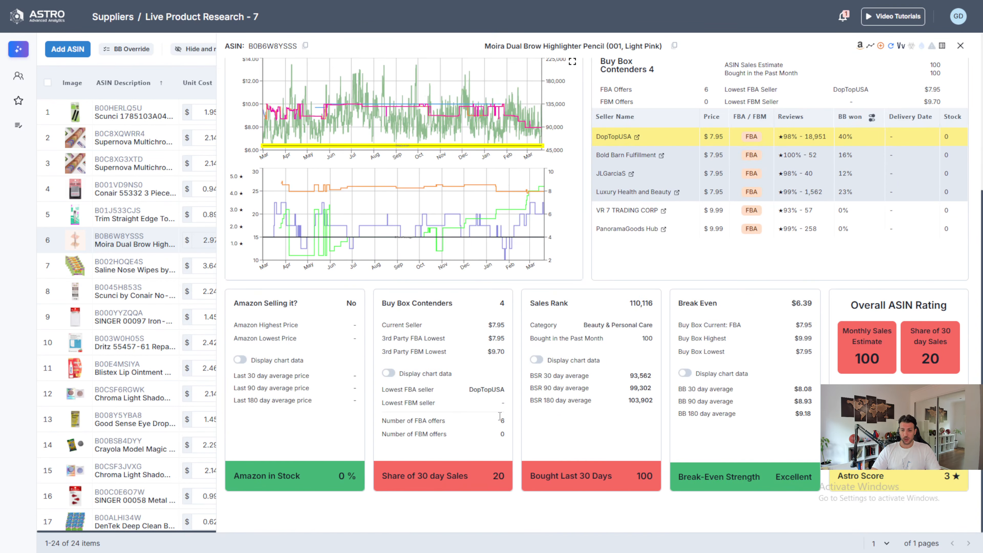
pyautogui.scroll(3, 534, 468)
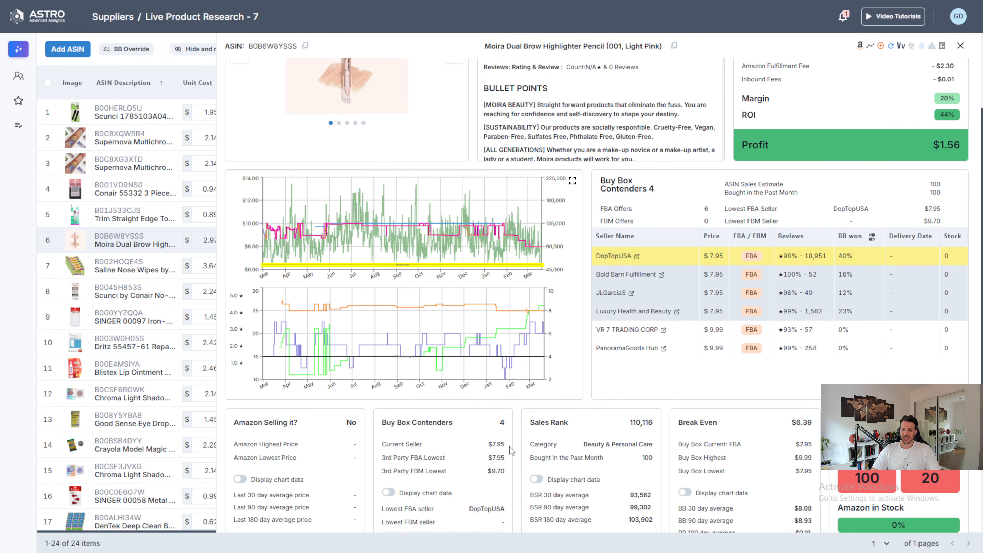
pyautogui.scroll(-3, 511, 449)
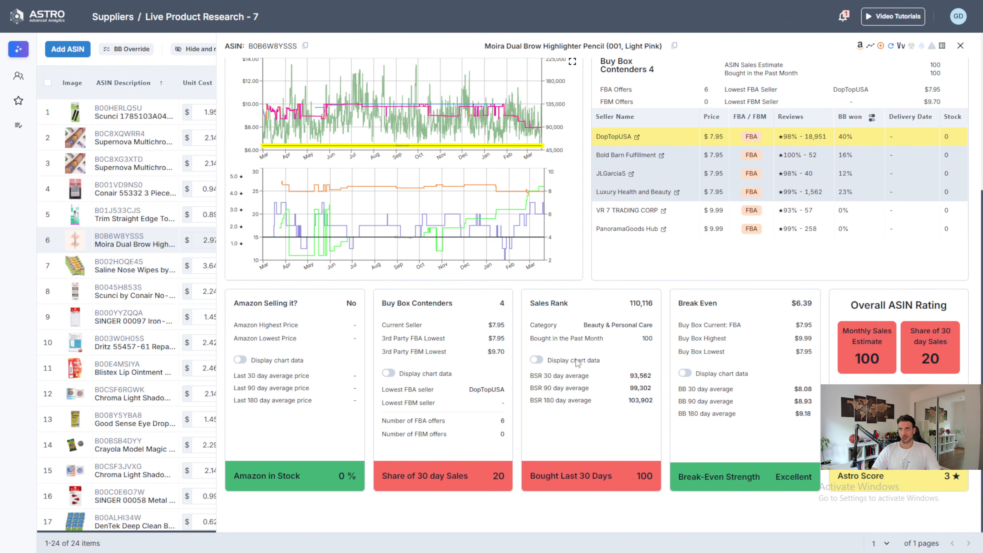
pyautogui.scroll(3, 638, 312)
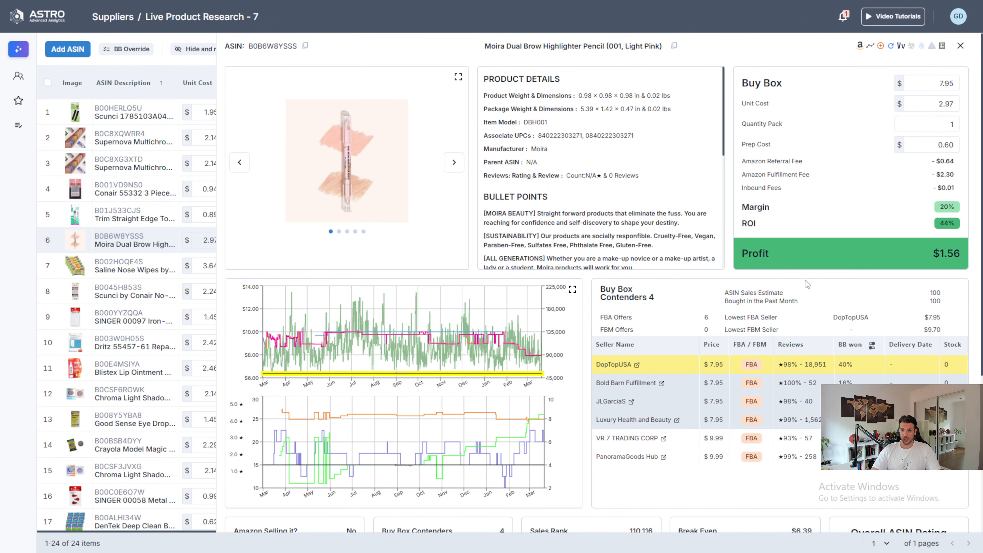
pyautogui.scroll(-3, 876, 360)
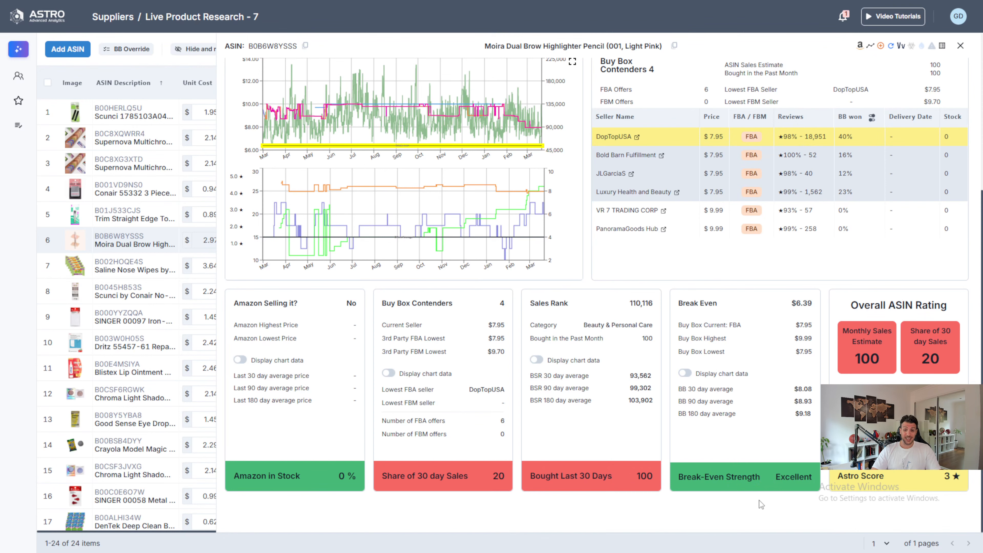
pyautogui.click(960, 45)
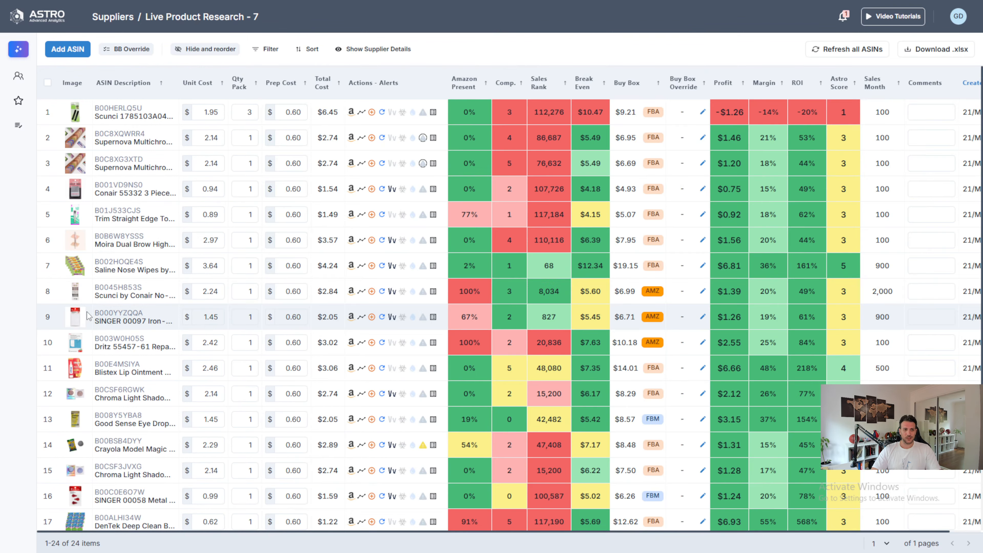
# Compare the Saline Nose Wipes listing with its supplier description and set that ASIN's quantity pack to 6.
pyautogui.moveTo(75, 265)
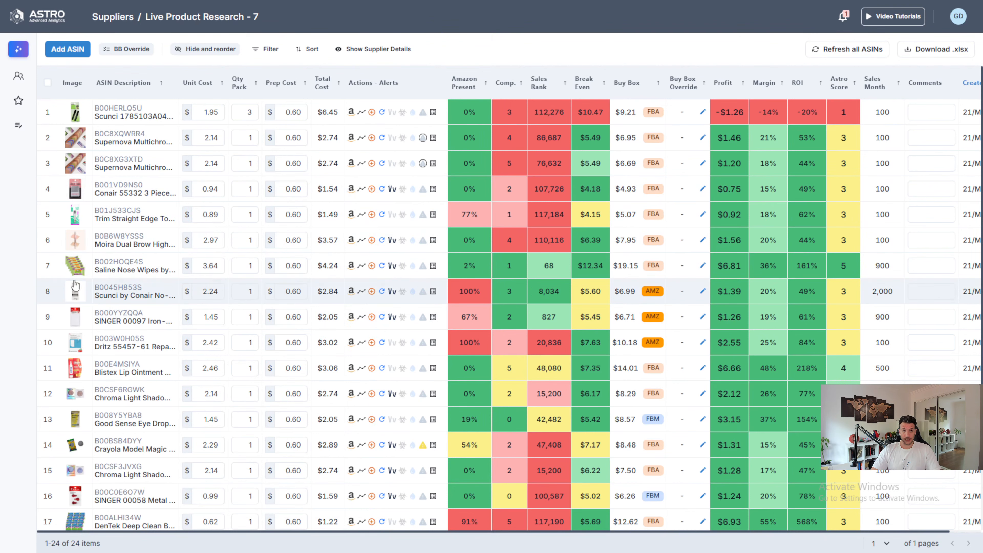
pyautogui.moveTo(115, 264)
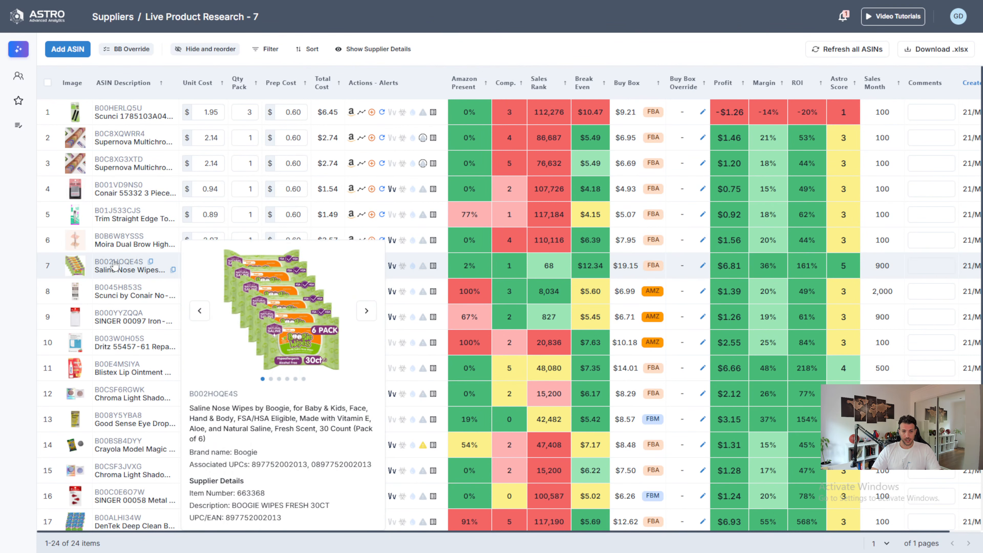
pyautogui.click(248, 268)
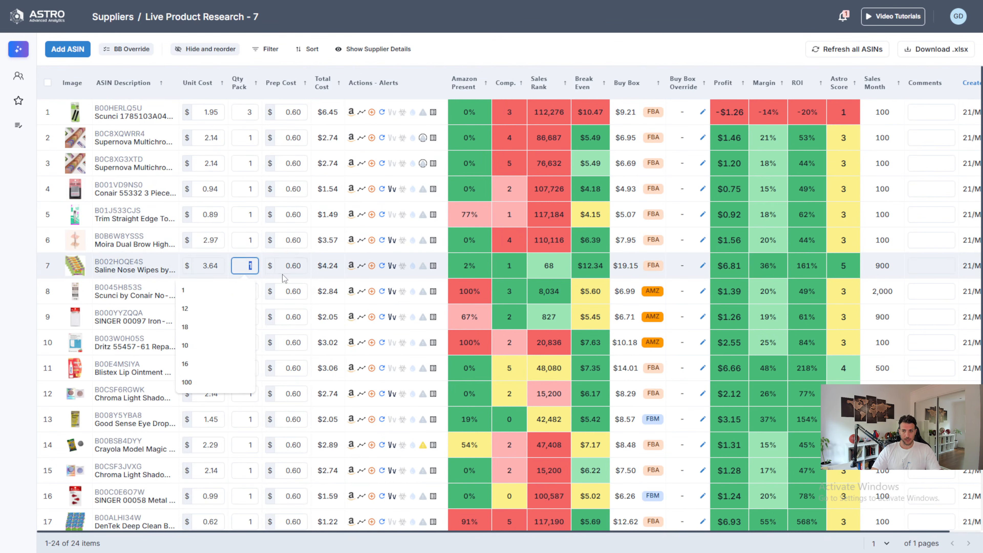
pyautogui.press('Return')
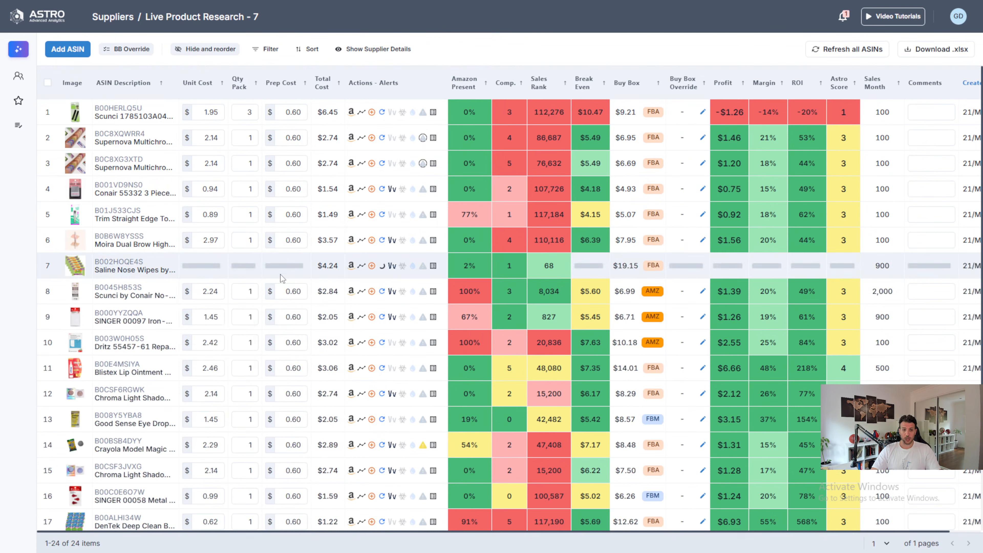
pyautogui.moveTo(519, 170)
pyautogui.moveTo(559, 215)
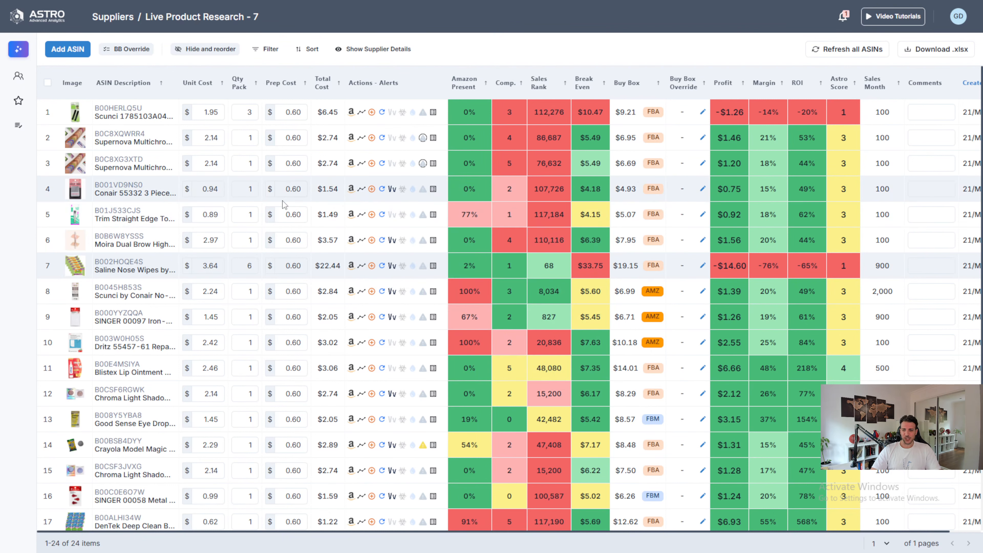
# Check the profit breakdown, sales rank averages and supplier match of the Scunci by Conair barrettes B0045H853S in the product list.
pyautogui.moveTo(109, 290)
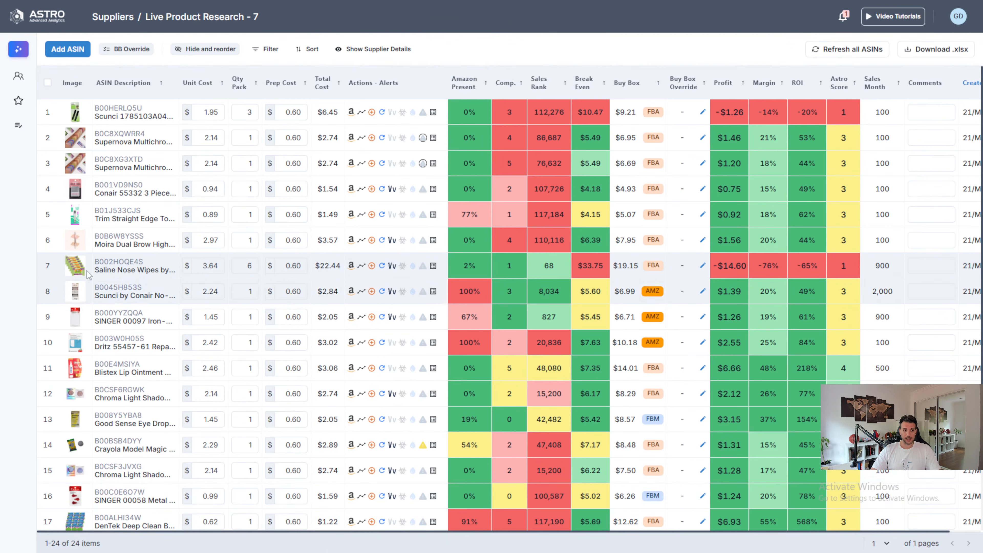
pyautogui.moveTo(111, 242)
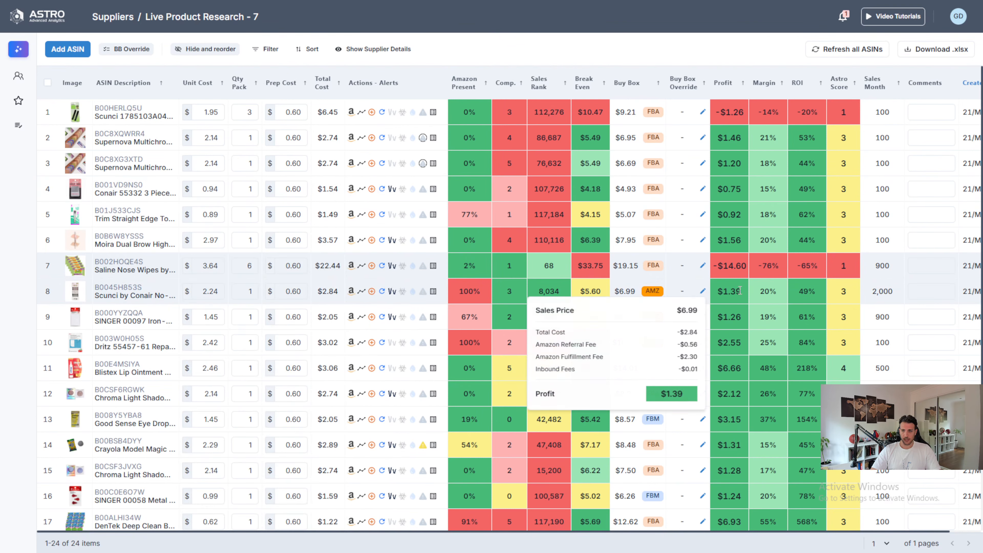
pyautogui.moveTo(539, 289)
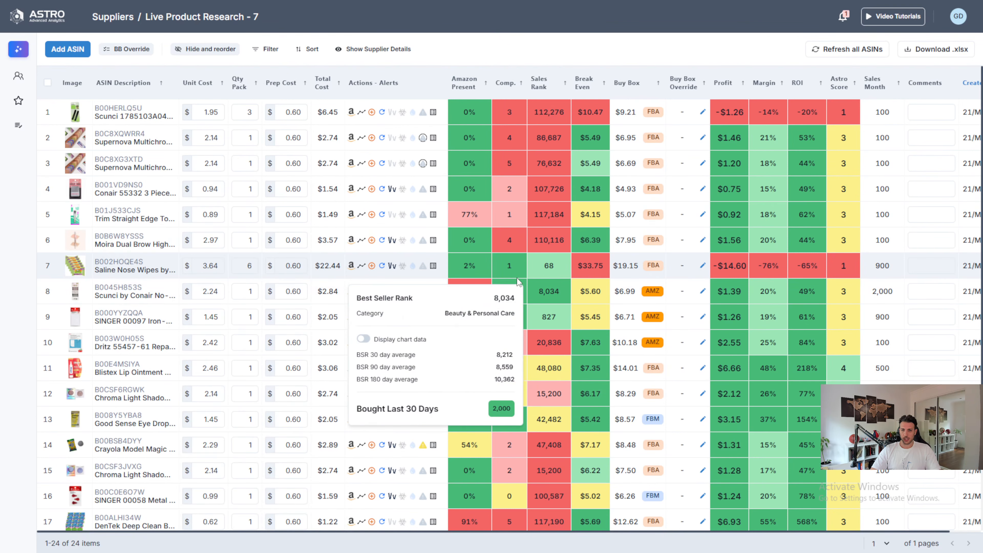
pyautogui.moveTo(512, 299)
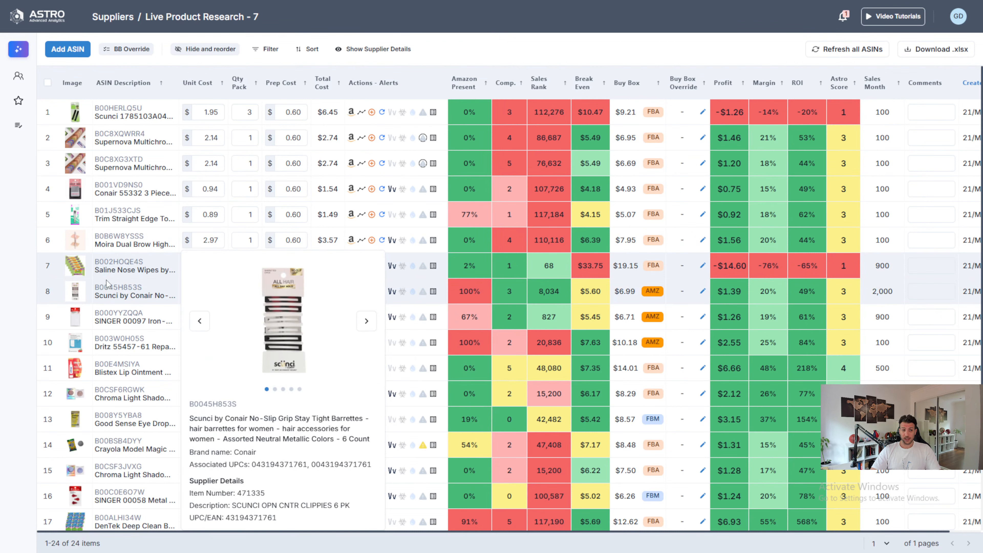
# Open the full details of B0045H853S and examine its price charts, Amazon's Buy Box share, break-even strength and ASIN rating.
pyautogui.click(110, 294)
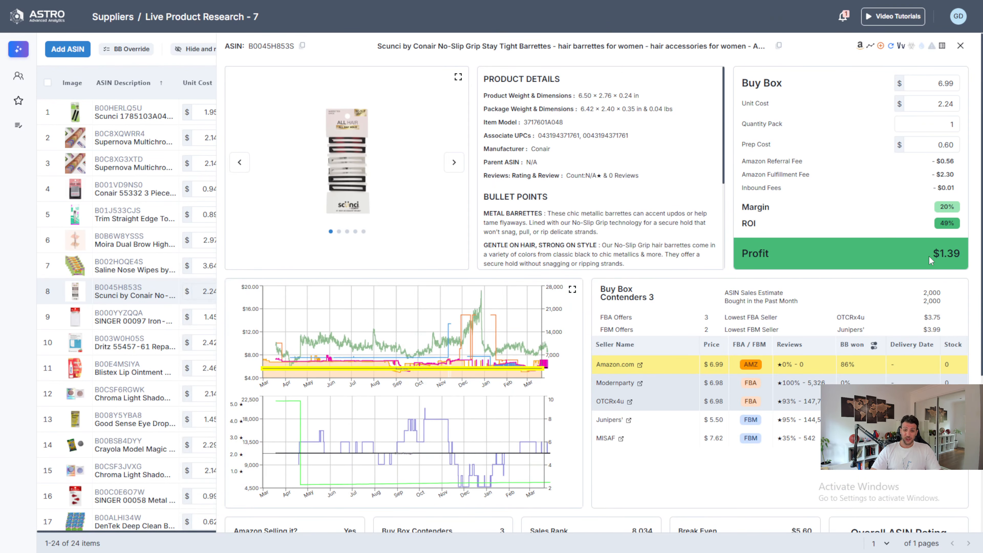
pyautogui.scroll(-5, 911, 271)
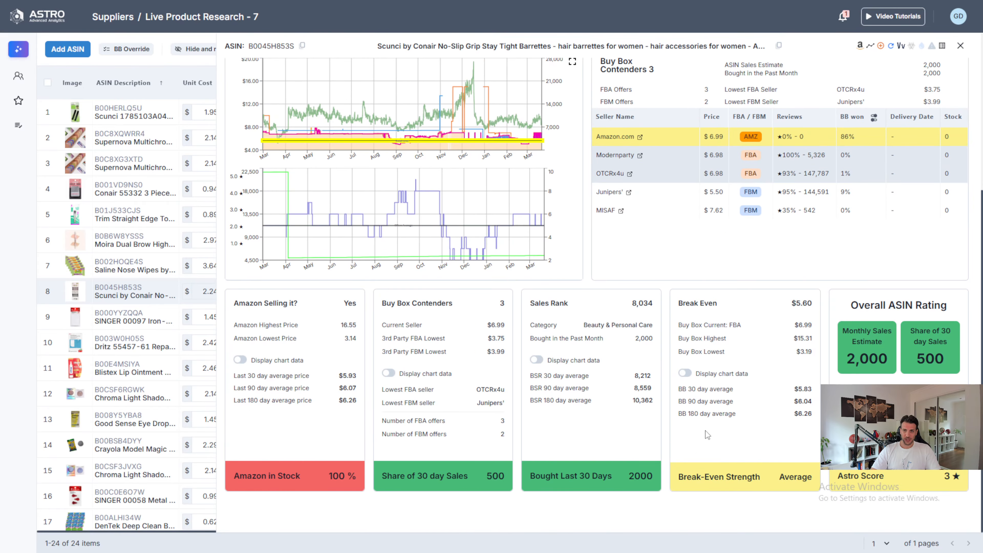
pyautogui.scroll(5, 661, 442)
pyautogui.scroll(-5, 536, 310)
pyautogui.scroll(3, 519, 471)
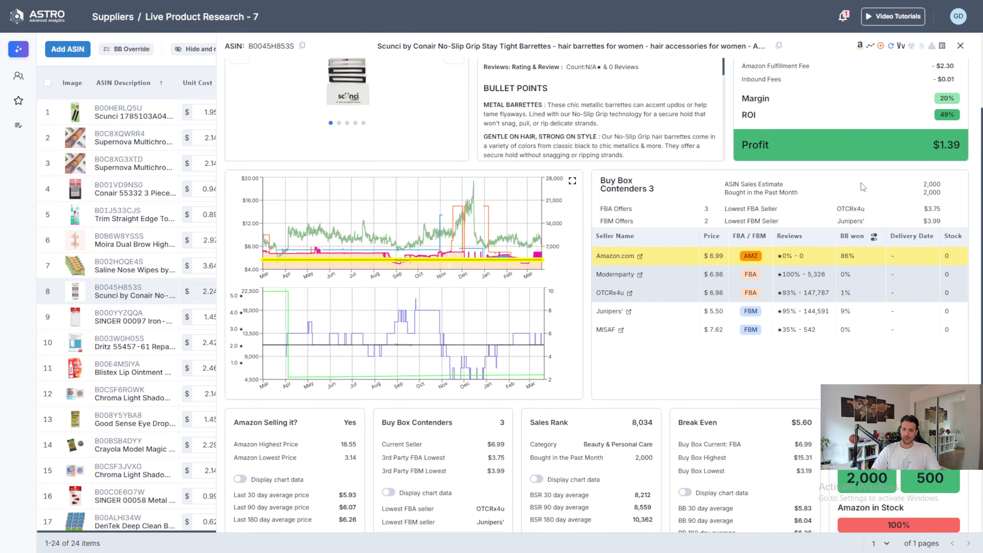
pyautogui.scroll(-3, 600, 453)
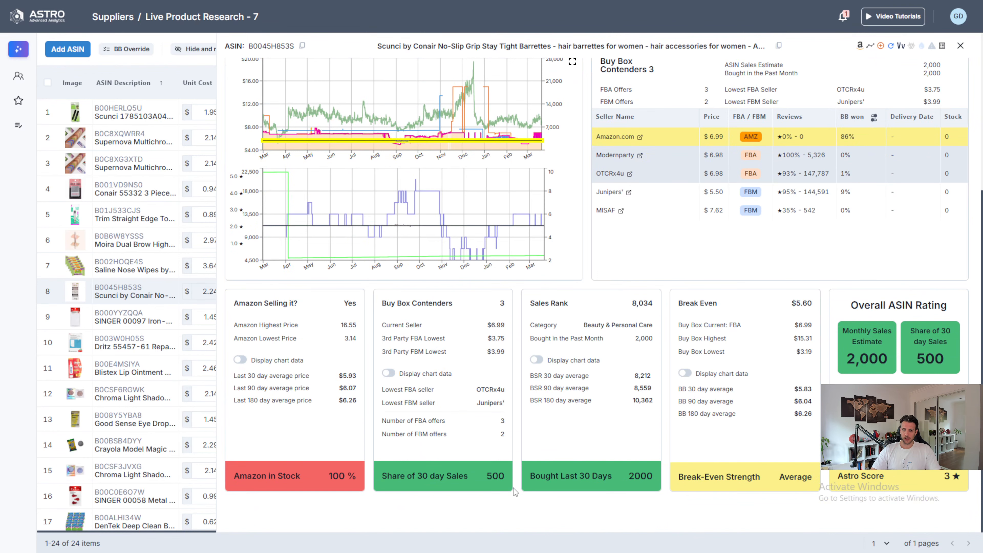
pyautogui.scroll(3, 715, 163)
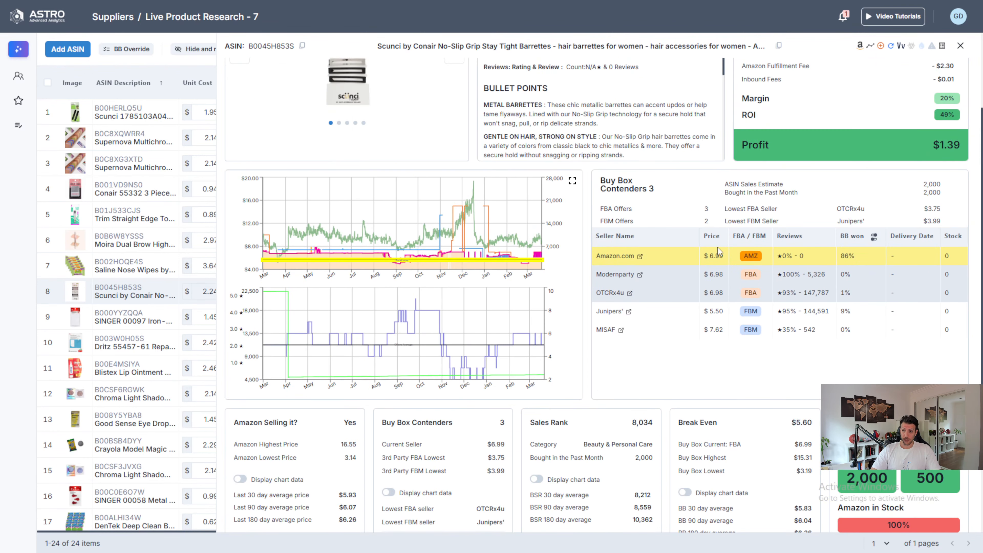
pyautogui.scroll(-3, 717, 251)
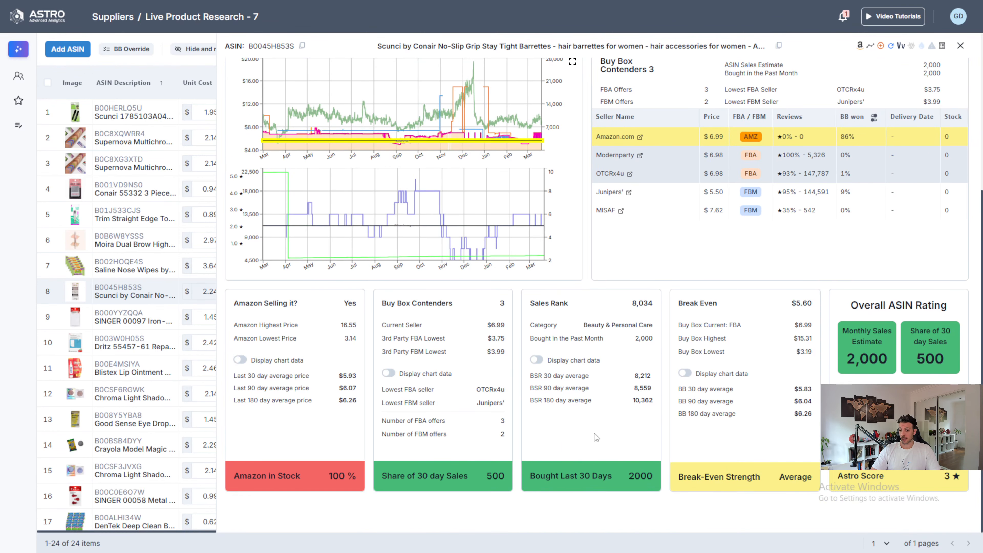
# Weigh the barrettes' profit and ROI against the Buy Box contenders, share of 30-day sales, Amazon in-stock rate and break-even strength.
pyautogui.scroll(3, 678, 190)
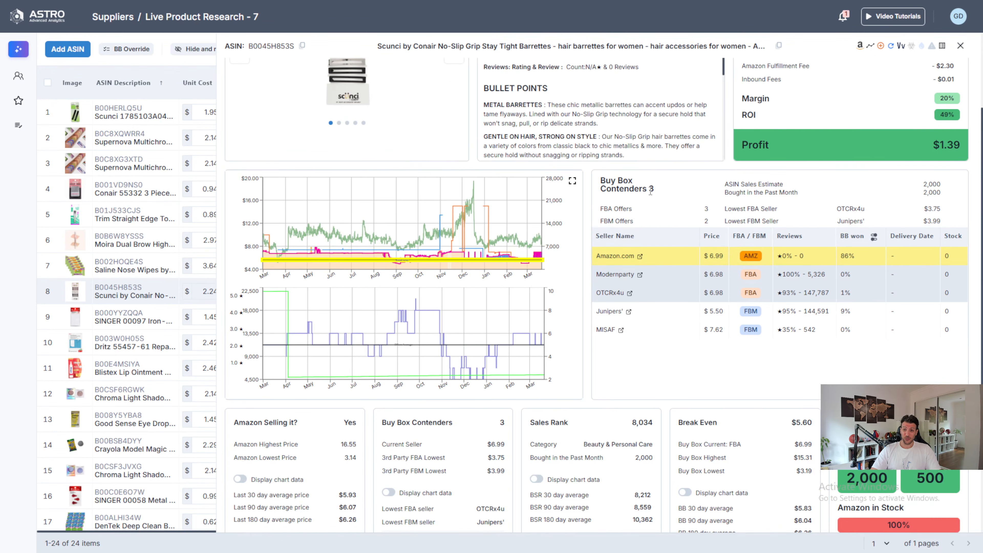
pyautogui.scroll(-3, 664, 222)
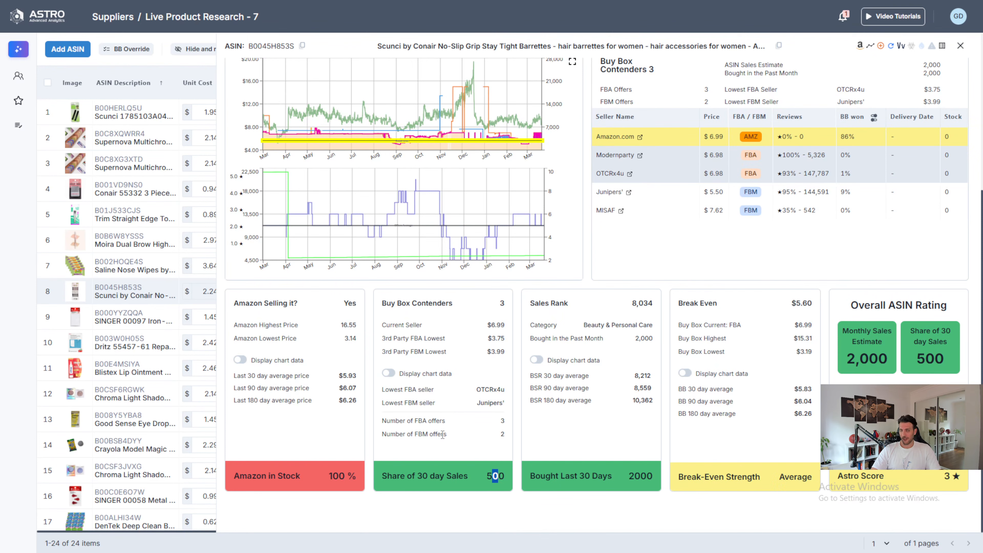
pyautogui.scroll(6, 813, 275)
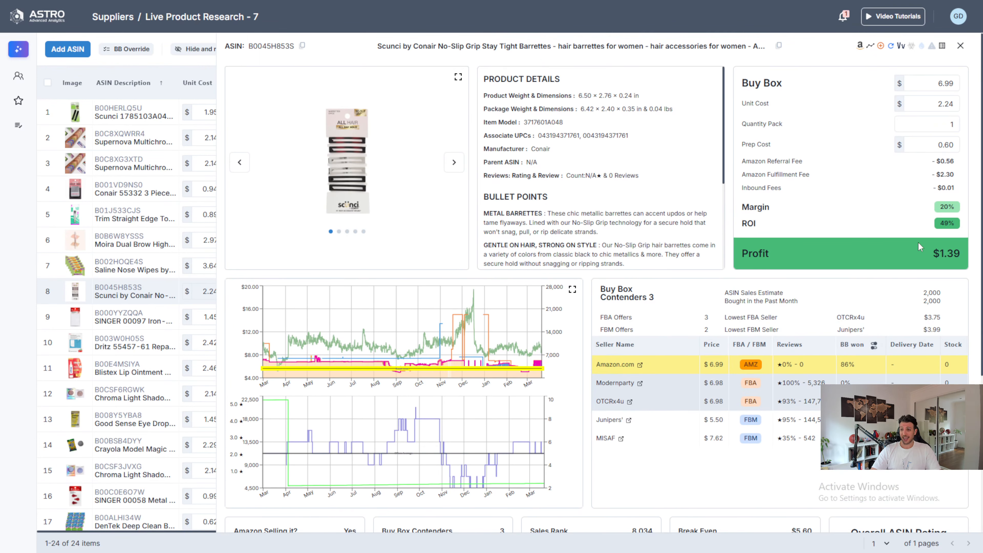
pyautogui.scroll(-3, 781, 267)
pyautogui.scroll(-3, 574, 326)
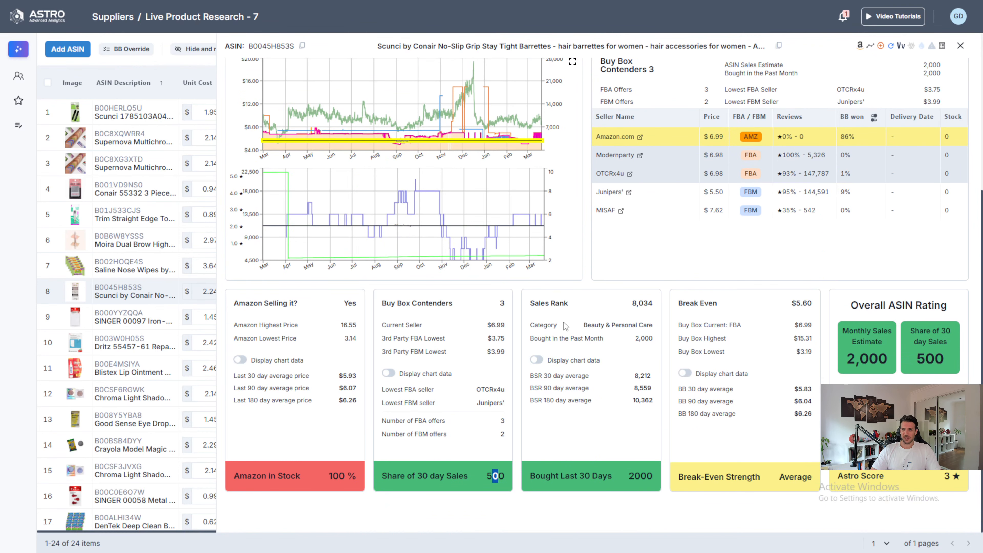
pyautogui.scroll(3, 579, 305)
pyautogui.scroll(-3, 579, 305)
pyautogui.scroll(3, 626, 244)
pyautogui.scroll(-3, 651, 269)
pyautogui.moveTo(329, 475); pyautogui.dragTo(347, 473)
# Enlarge the barrettes' price history chart, compare the Buy Box price with the break-even line over the year, and close the chart.
pyautogui.scroll(3, 357, 472)
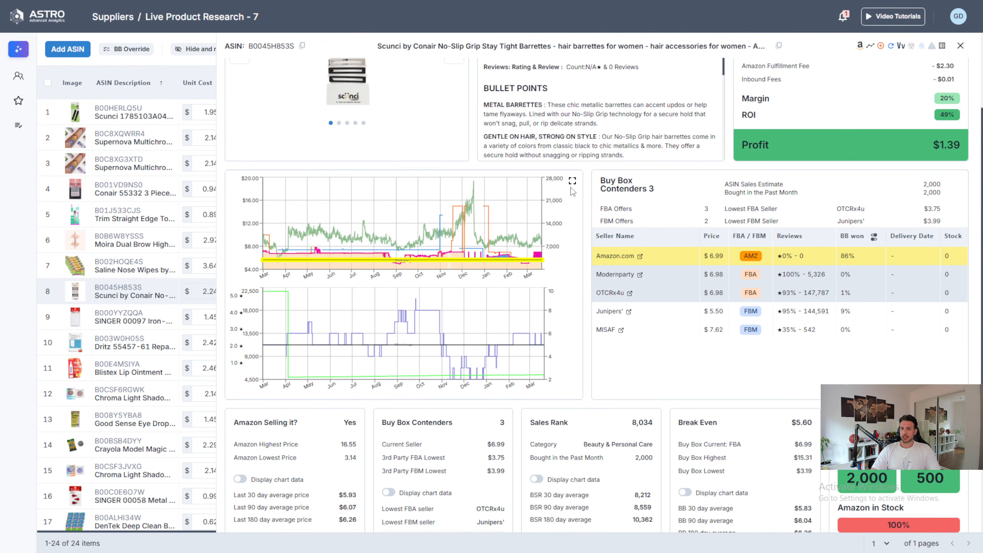
pyautogui.click(571, 181)
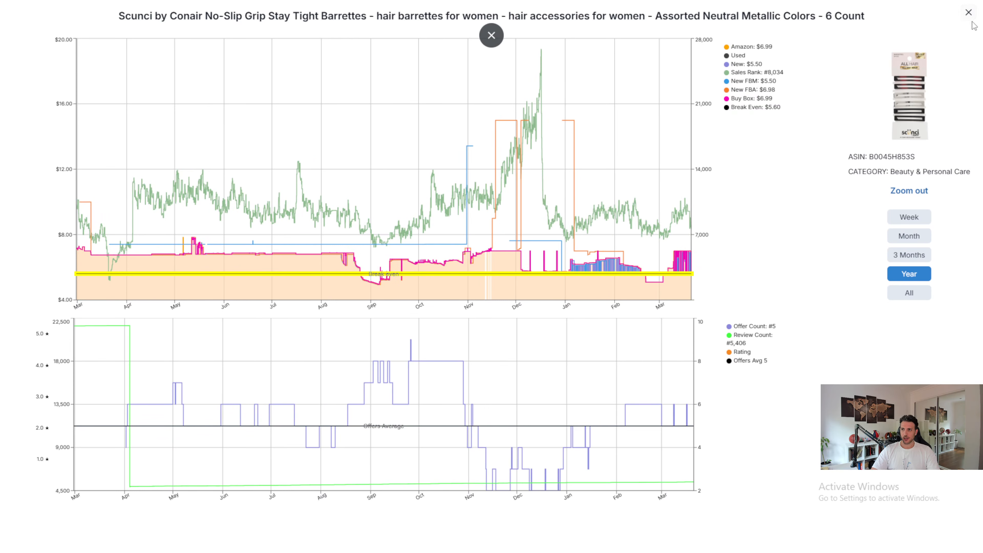
pyautogui.click(969, 12)
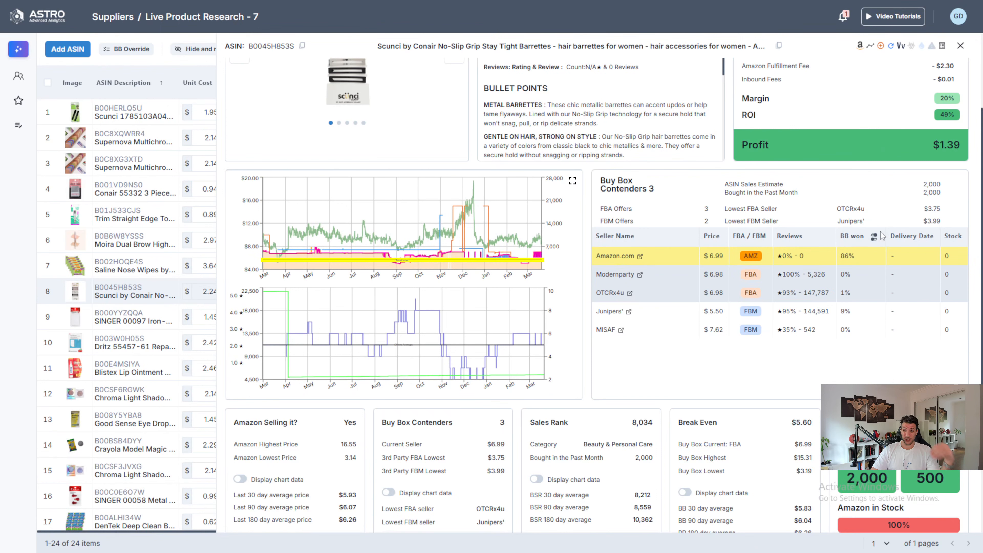
# Show the barrettes' Buy Box winners for the last 90 days, review Amazon's share and the costs, and close the details.
pyautogui.click(873, 236)
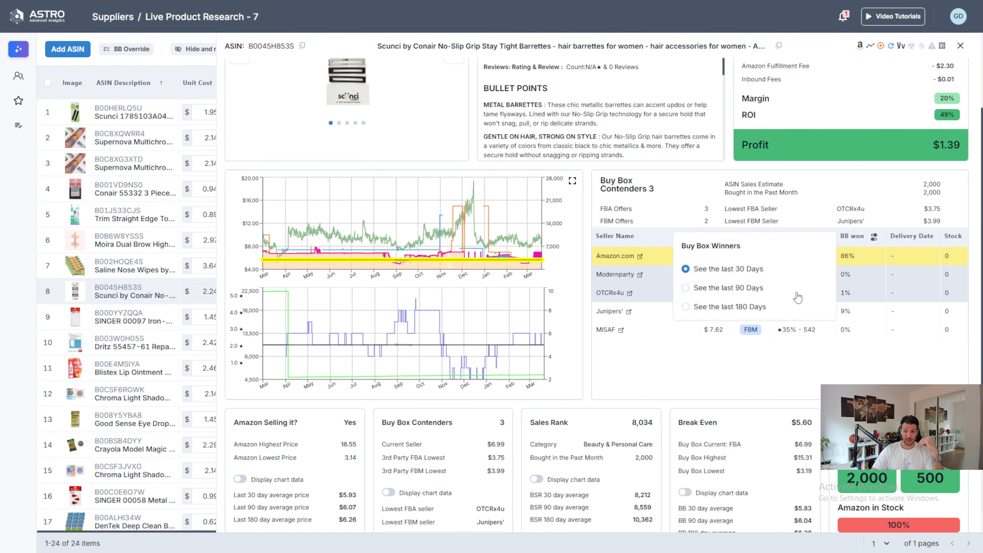
pyautogui.click(760, 289)
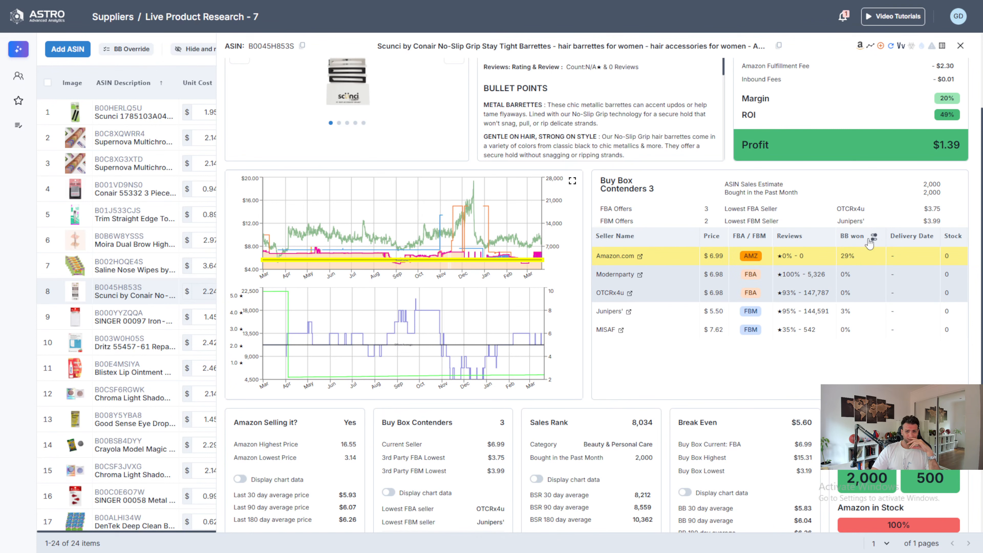
pyautogui.scroll(-3, 577, 335)
pyautogui.scroll(3, 572, 338)
pyautogui.scroll(3, 945, 108)
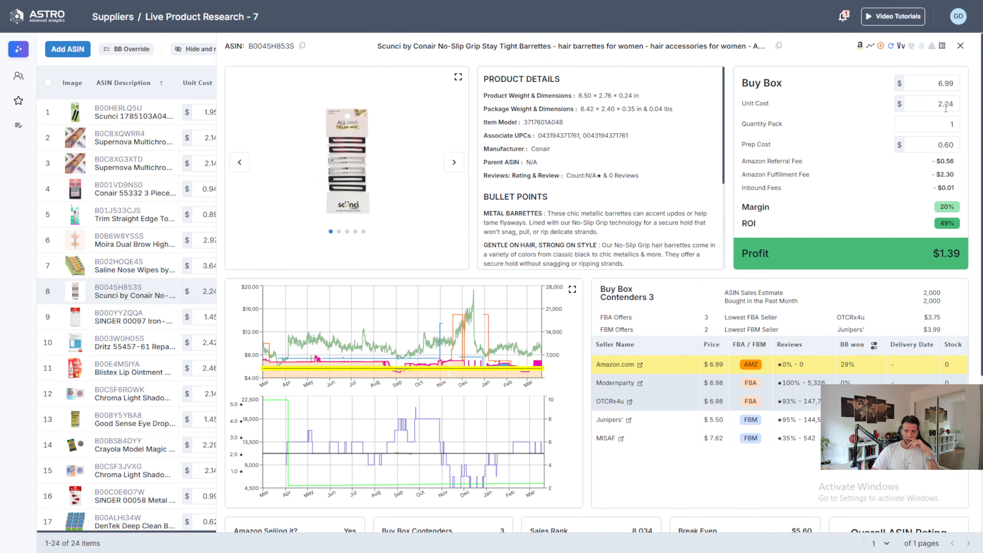
pyautogui.click(959, 46)
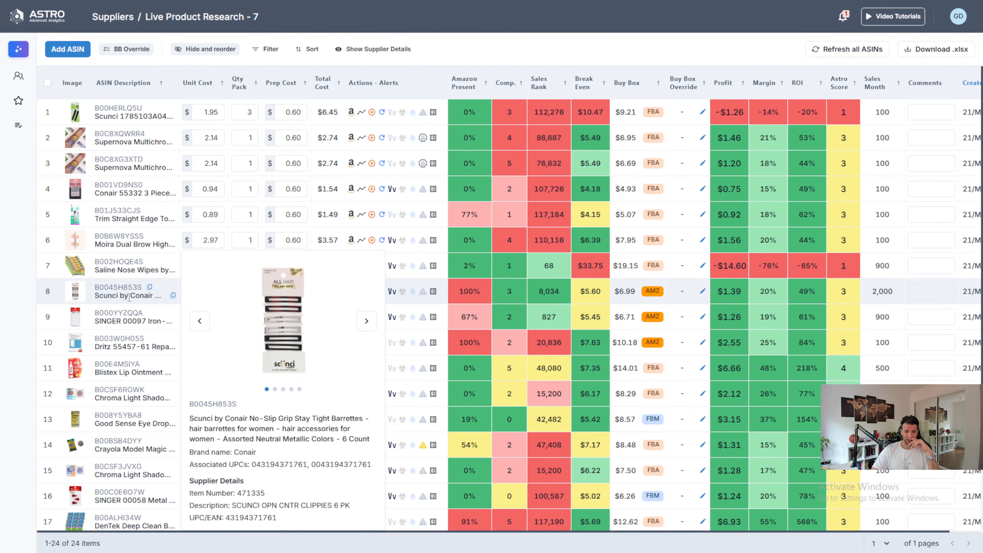
# Open the SINGER 00097 Iron-On Mending Fabric details, examine its enlarged price history, Buy Box sellers and ASIN rating, and close them.
pyautogui.moveTo(123, 318)
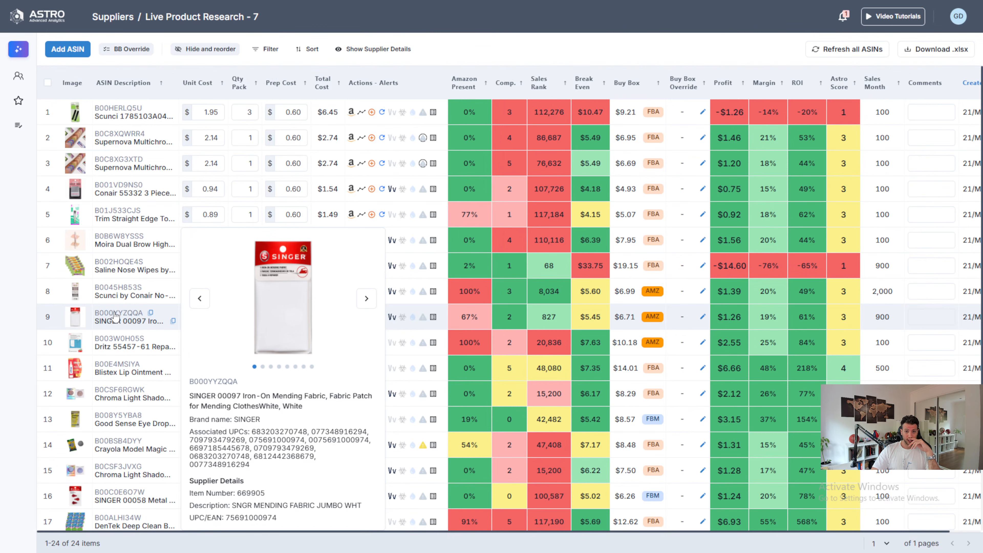
pyautogui.click(115, 316)
pyautogui.scroll(-5, 836, 320)
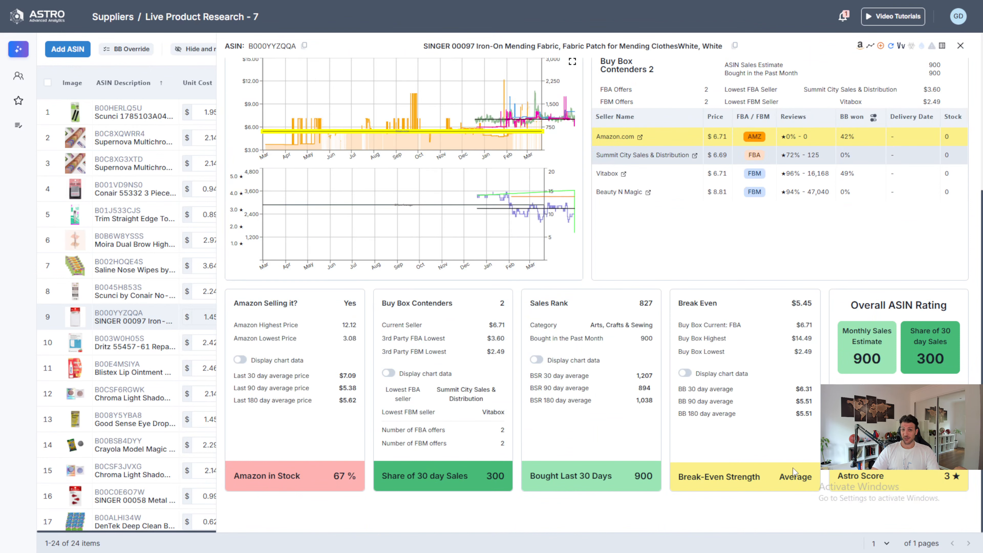
pyautogui.scroll(3, 596, 335)
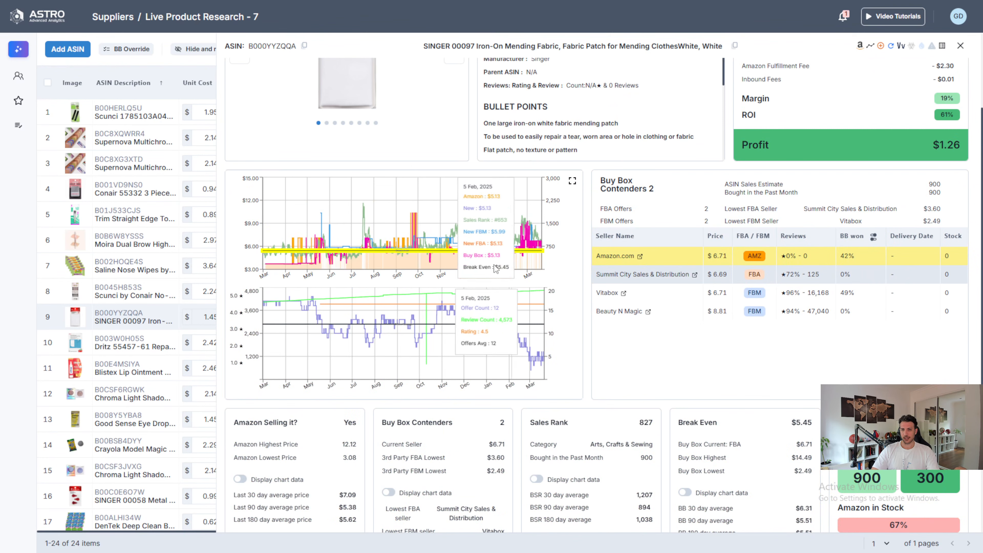
pyautogui.click(572, 181)
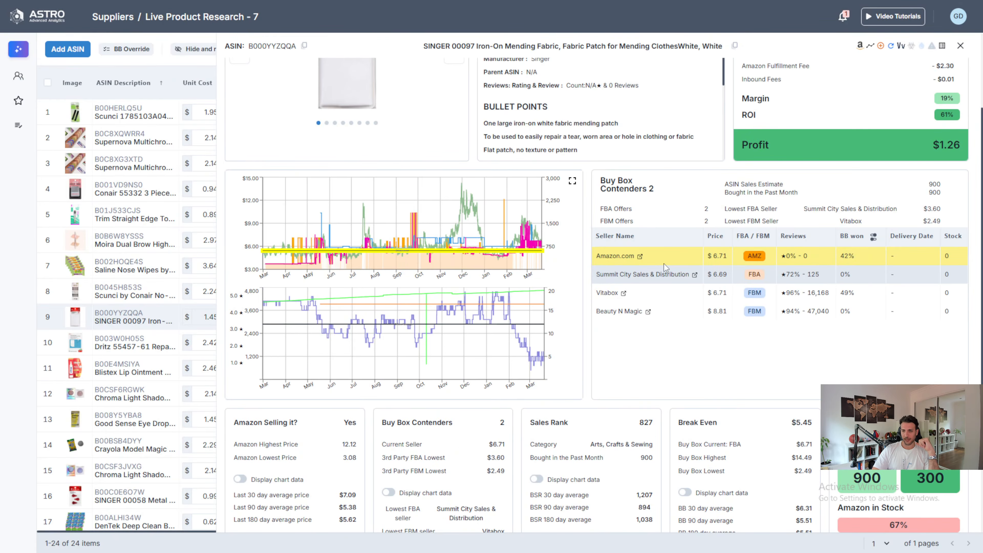
pyautogui.scroll(-3, 663, 264)
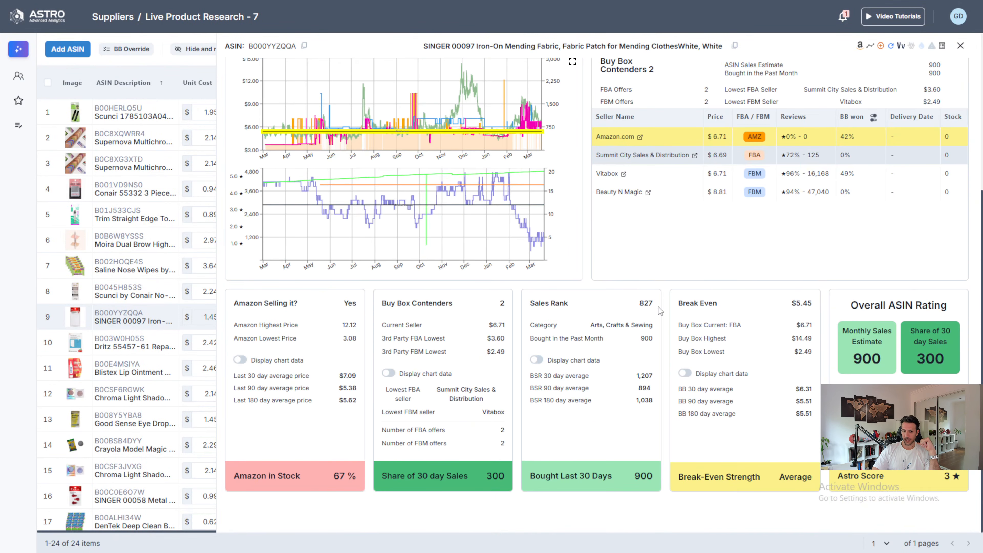
pyautogui.scroll(3, 865, 208)
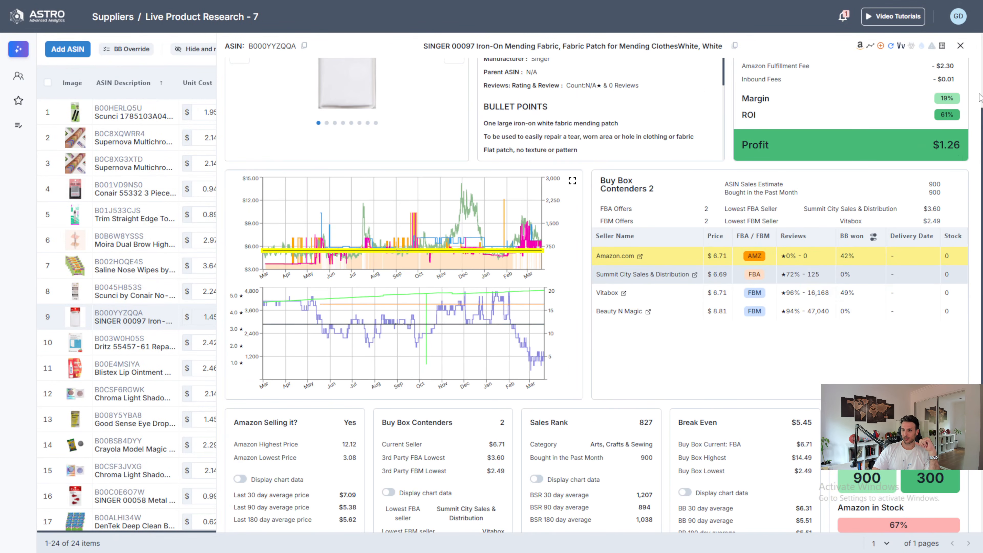
pyautogui.click(959, 47)
# Open the Dritz 55457-61 Repair Pockets details, check Amazon's Buy Box share, sales estimate and break-even strength, and close them.
pyautogui.moveTo(167, 348)
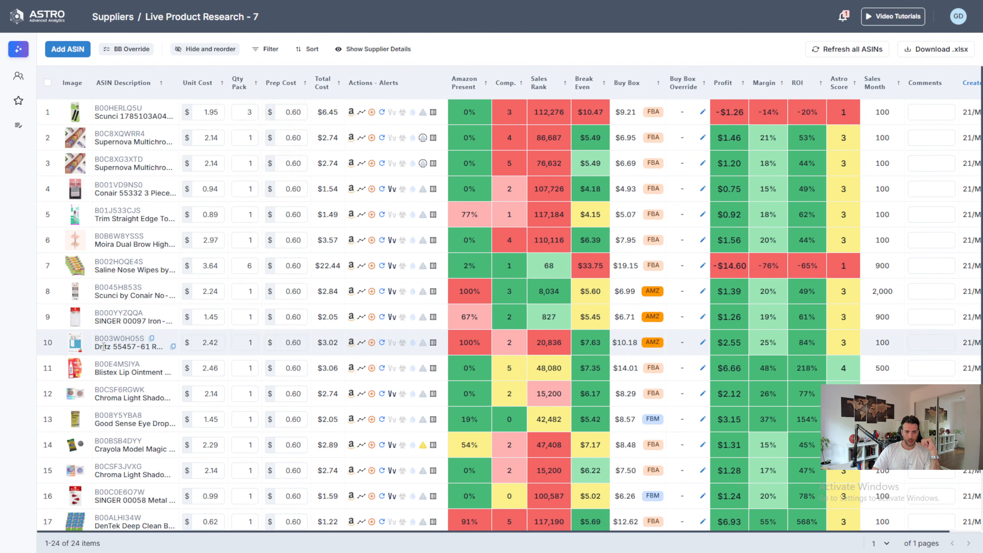
pyautogui.click(129, 344)
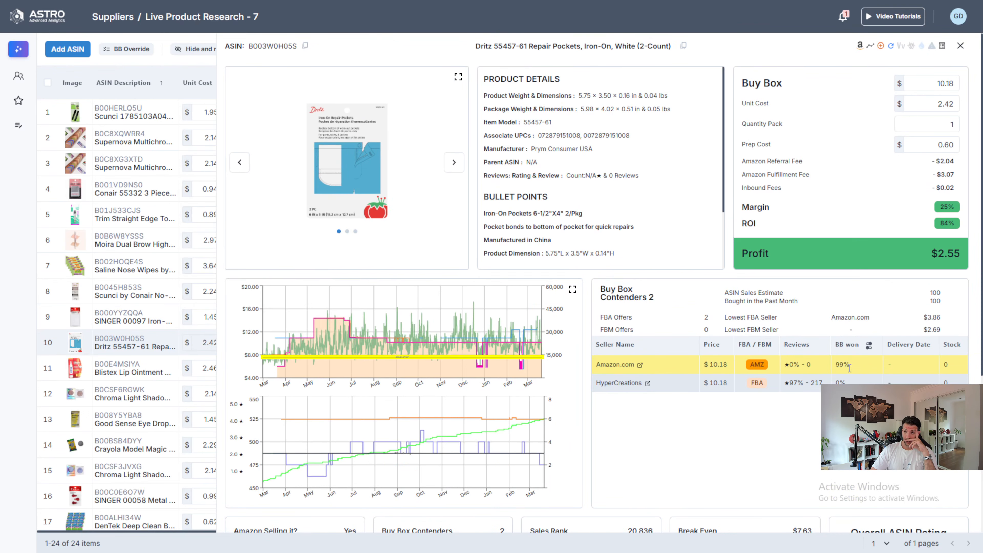
pyautogui.moveTo(849, 368); pyautogui.dragTo(835, 367)
pyautogui.scroll(-5, 902, 300)
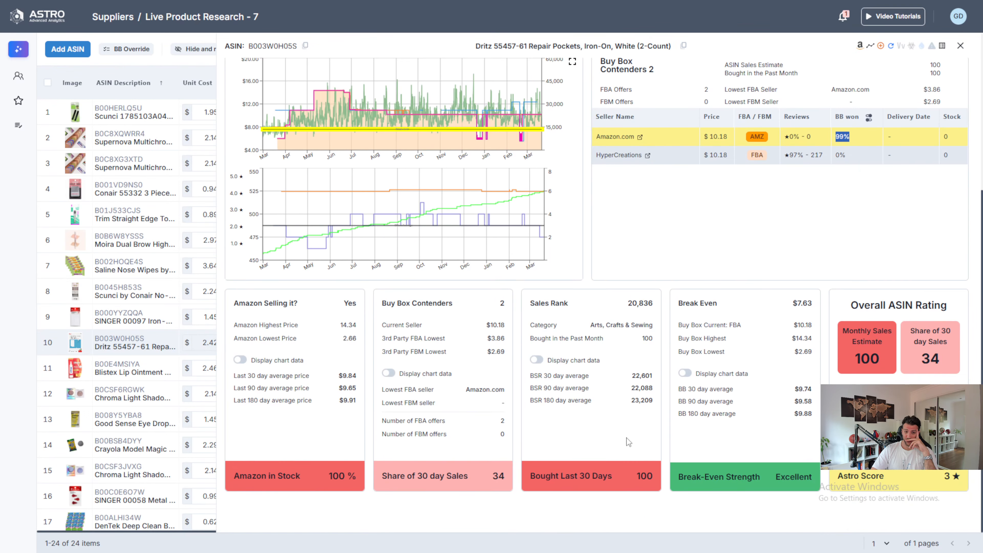
pyautogui.scroll(5, 657, 447)
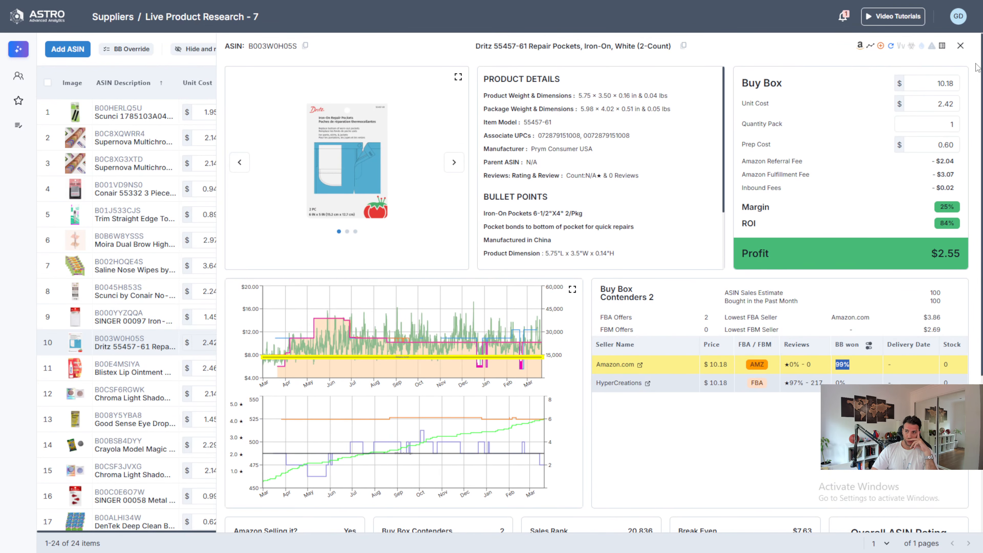
pyautogui.click(960, 46)
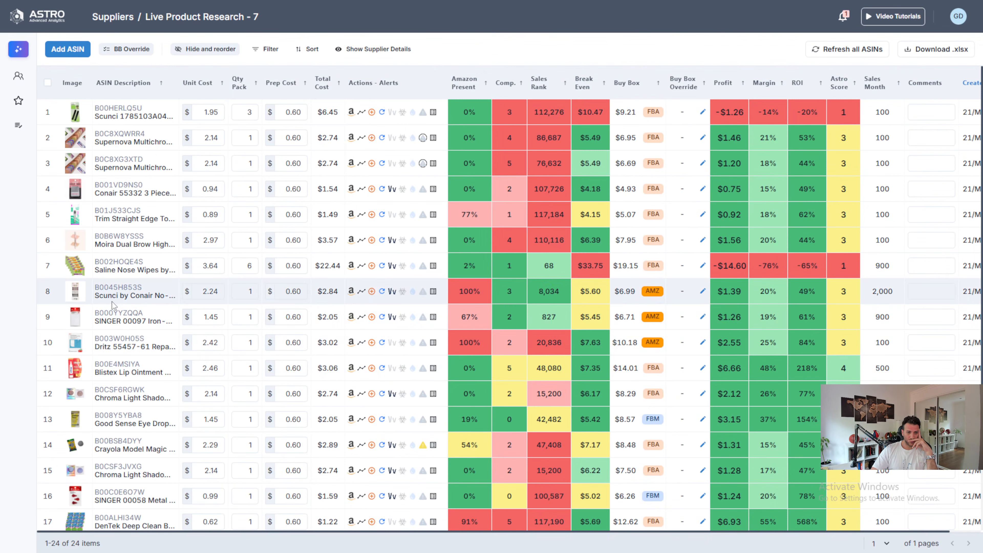
# Compare the Blistex Lip Ointment listing with its supplier description, set its quantity pack to 3, and check the recalculated ROI.
pyautogui.moveTo(123, 370)
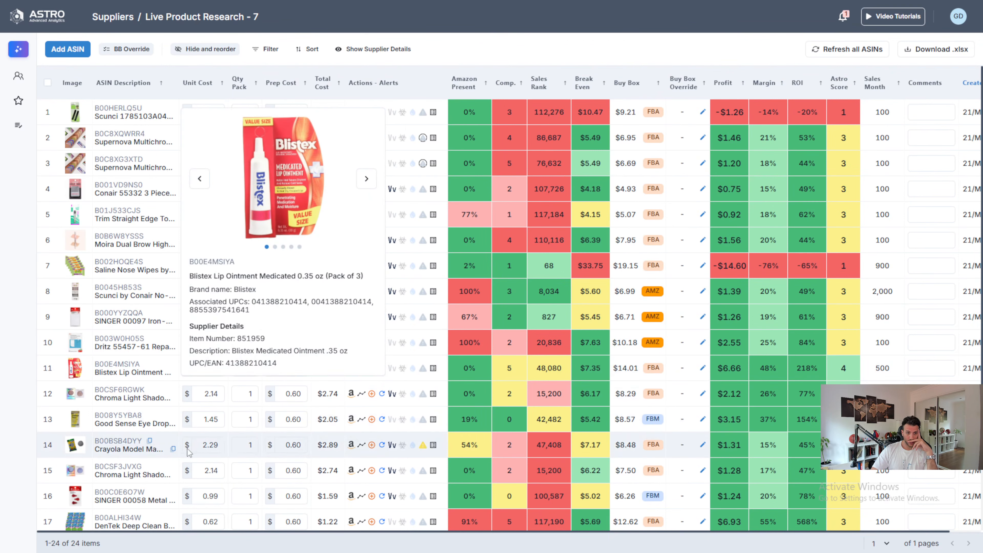
pyautogui.moveTo(254, 367); pyautogui.dragTo(184, 414)
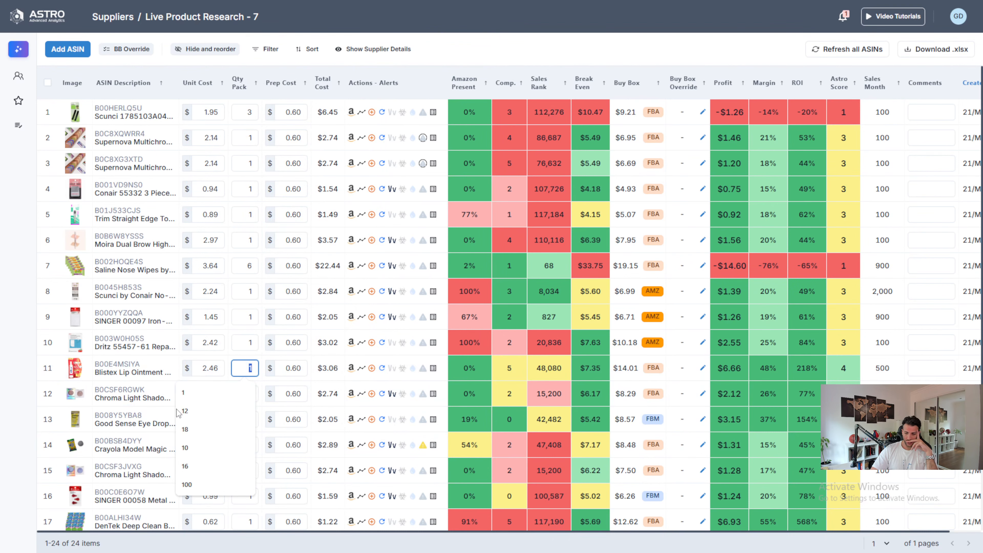
pyautogui.write('3')
pyautogui.press('Return')
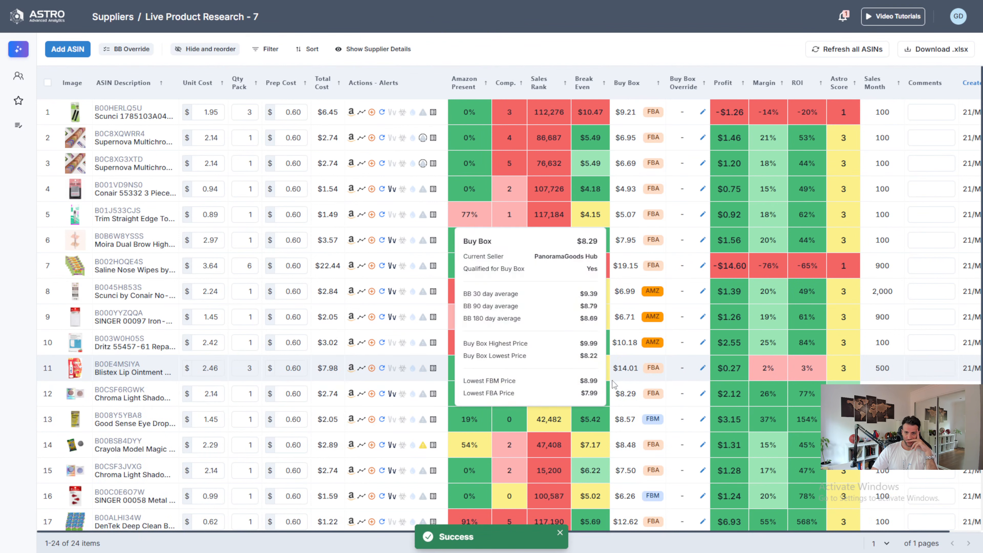
pyautogui.doubleClick(809, 370)
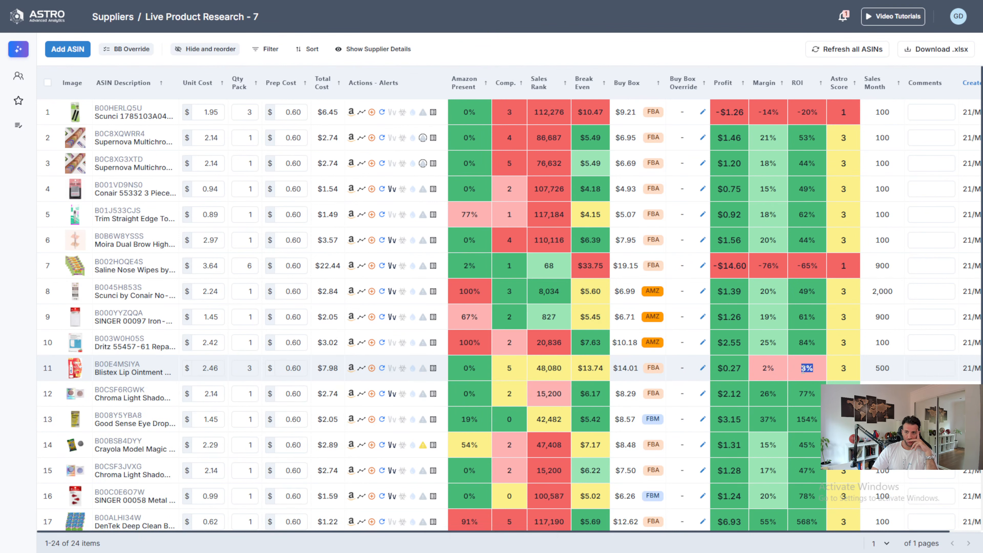
# Open the Chroma Light Shadow (004, Summer Dream) details and examine its supplier match, profit, price history, Buy Box sellers, sales rank and break-even.
pyautogui.moveTo(111, 397)
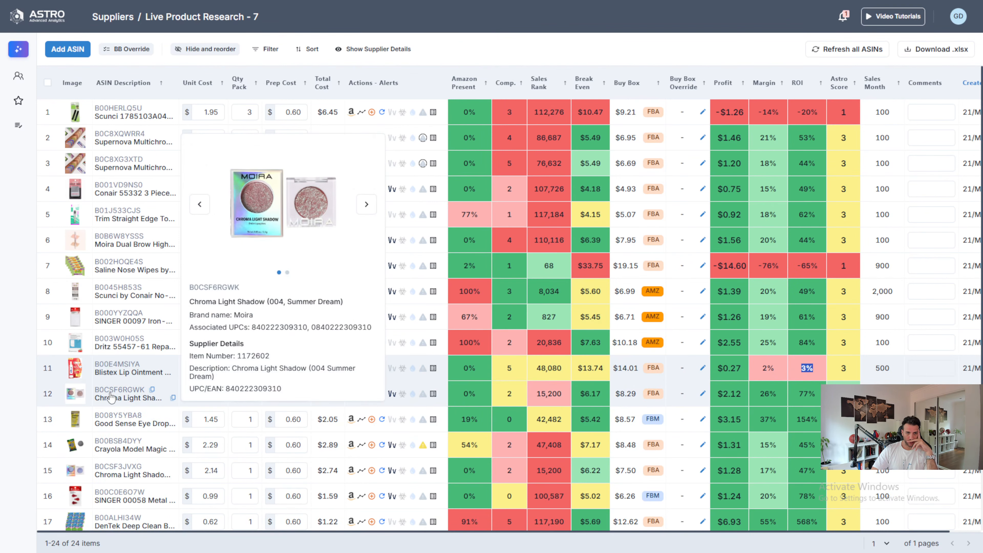
pyautogui.moveTo(109, 389); pyautogui.dragTo(107, 395)
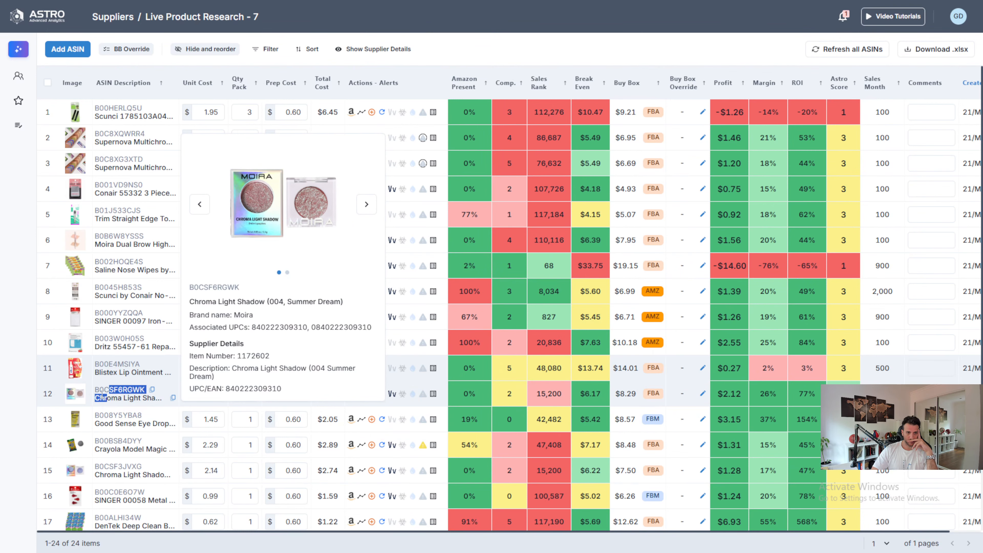
pyautogui.click(100, 390)
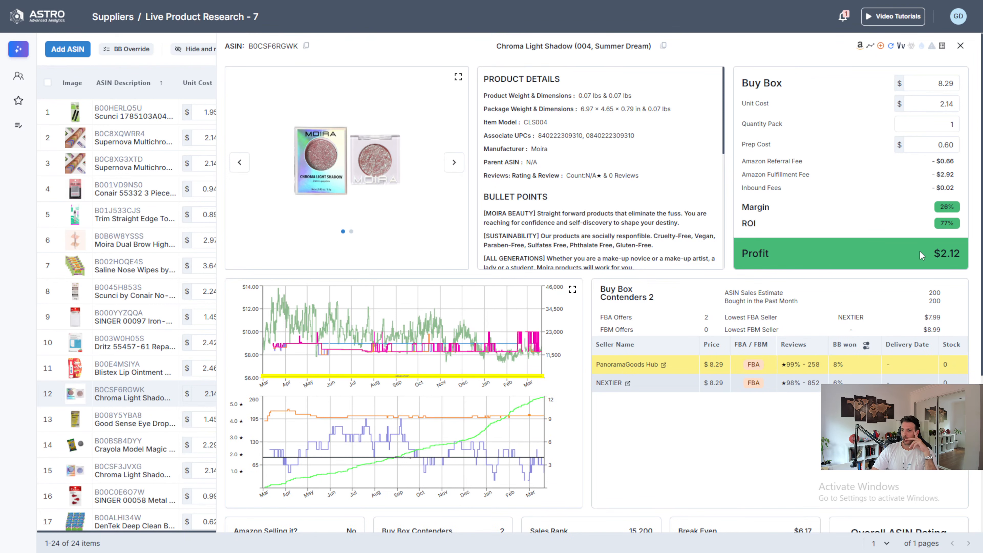
pyautogui.scroll(-5, 864, 285)
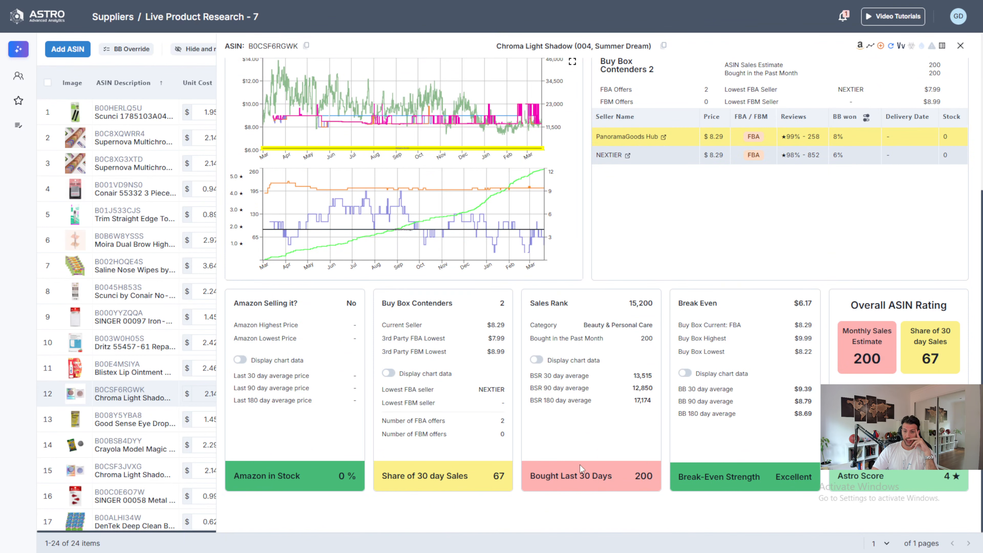
pyautogui.scroll(5, 495, 333)
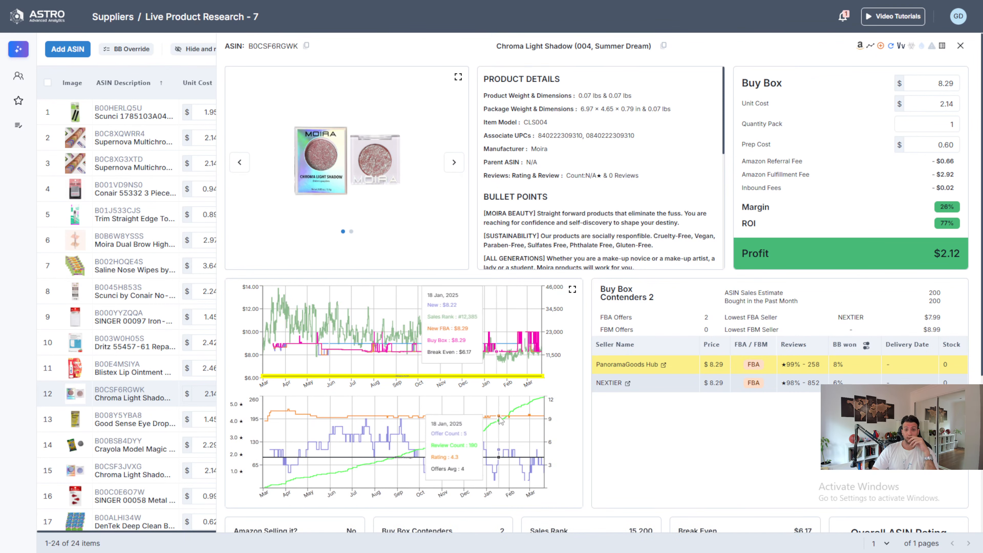
pyautogui.scroll(-5, 651, 278)
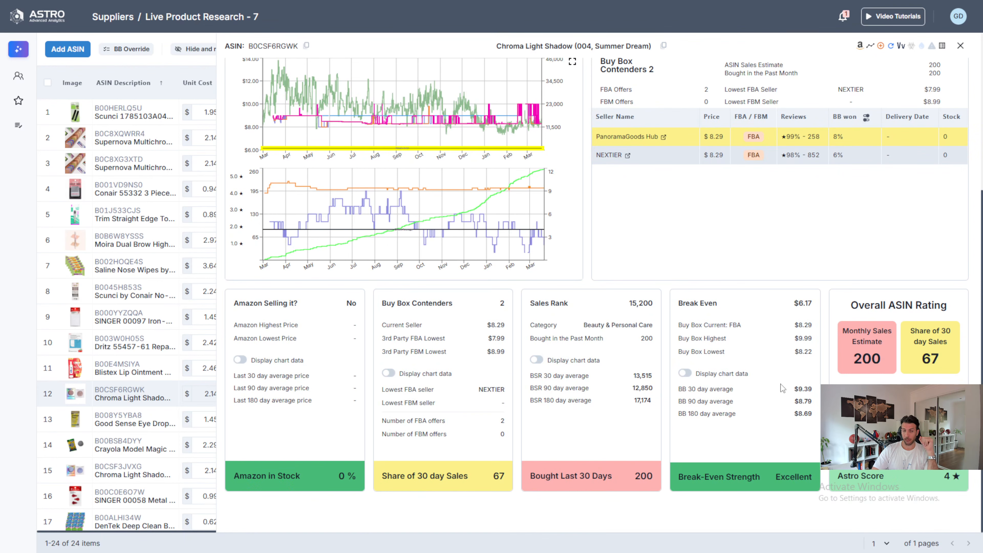
pyautogui.scroll(3, 486, 182)
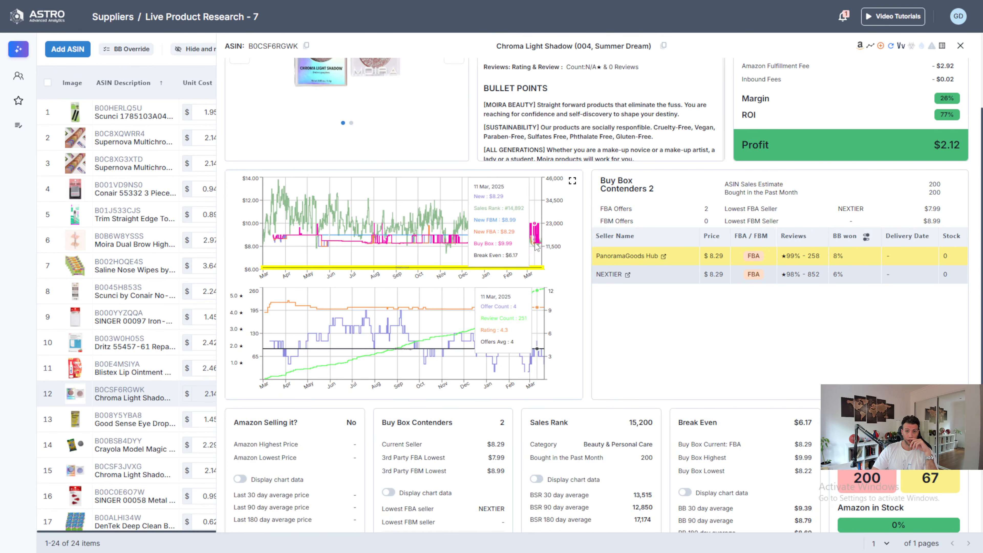
pyautogui.scroll(3, 832, 337)
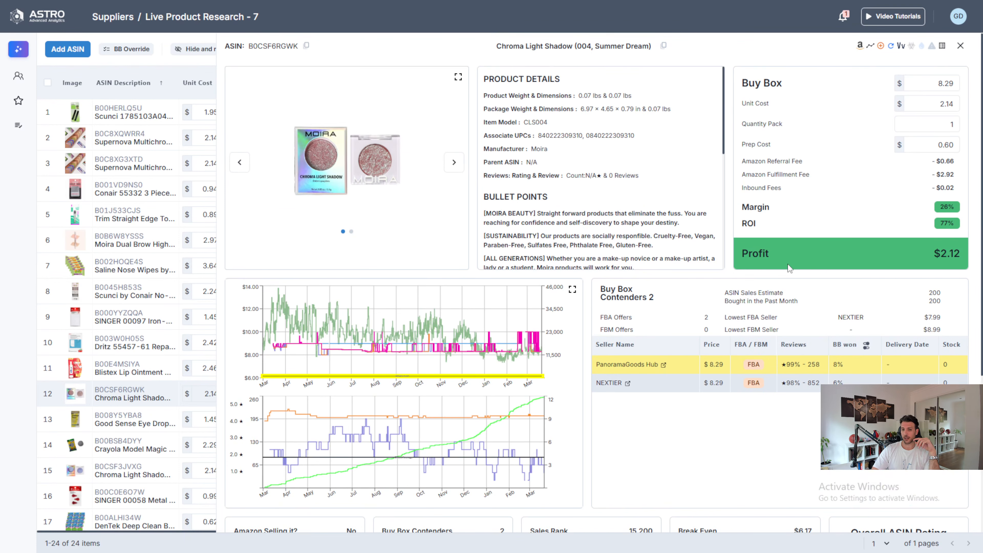
pyautogui.scroll(-6, 739, 471)
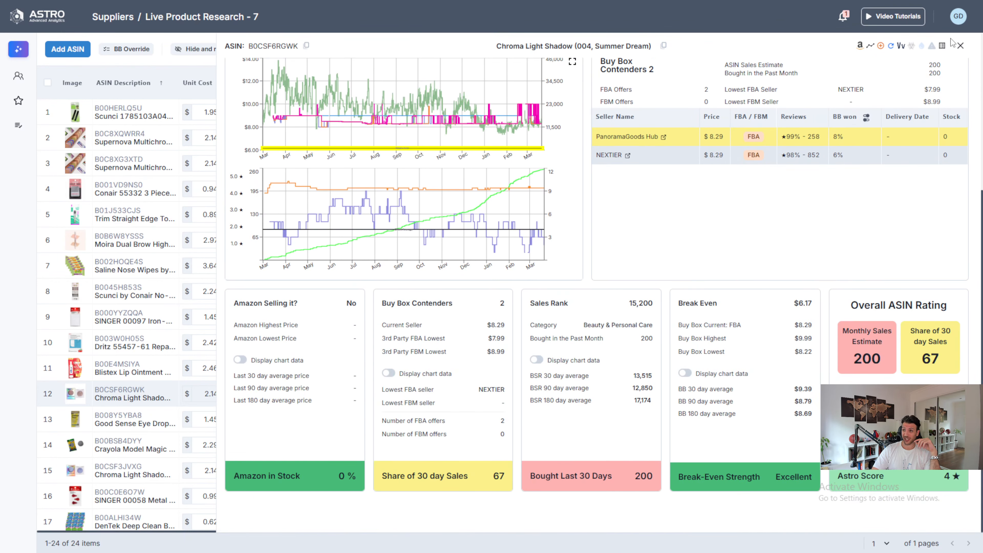
# Close the Chroma Light Shadow (004, Summer Dream) details and select that product in the list.
pyautogui.click(960, 46)
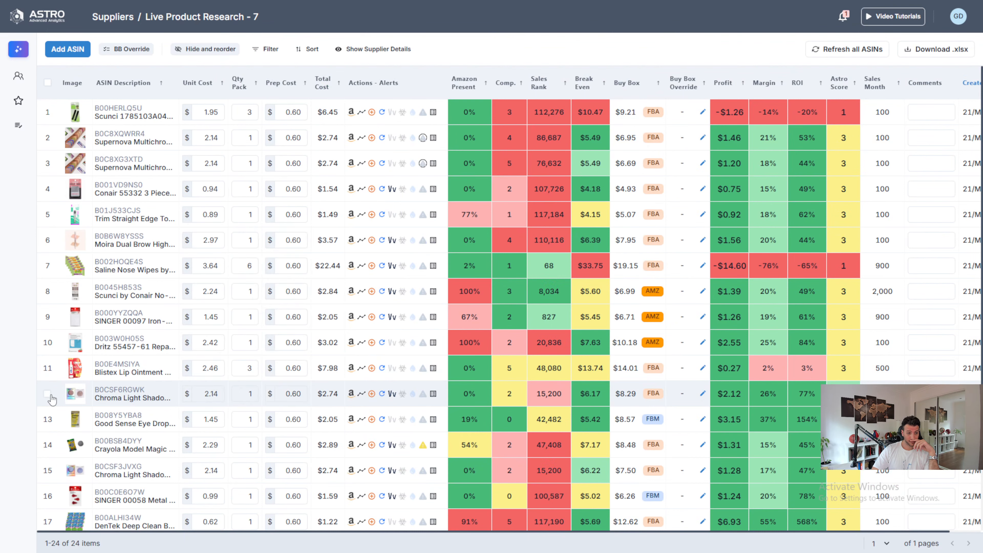
pyautogui.click(46, 394)
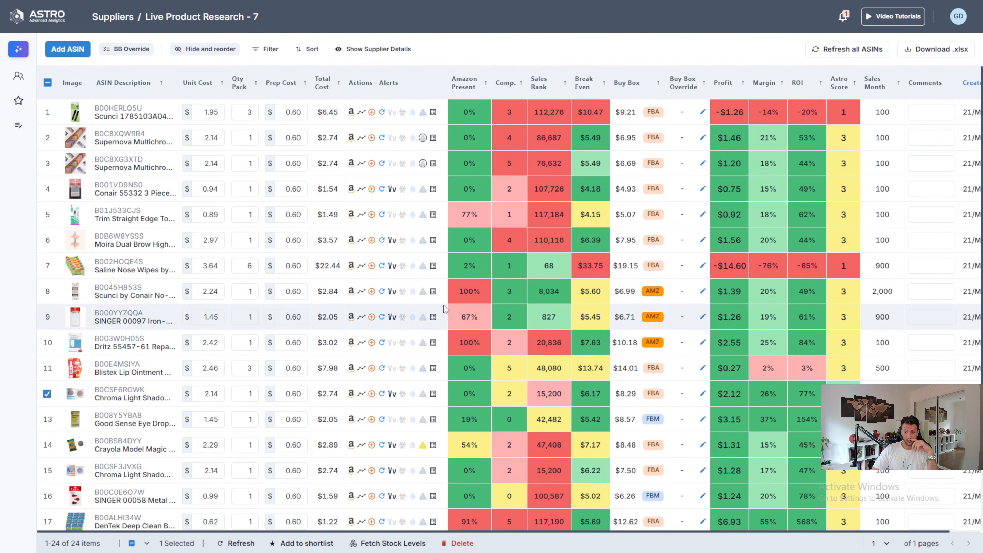
# Open the Good Sense Eye Drops details and examine its price history, Buy Box sellers, sales estimate, break-even and ASIN rating.
pyautogui.scroll(-3, 192, 259)
pyautogui.scroll(-2, 223, 274)
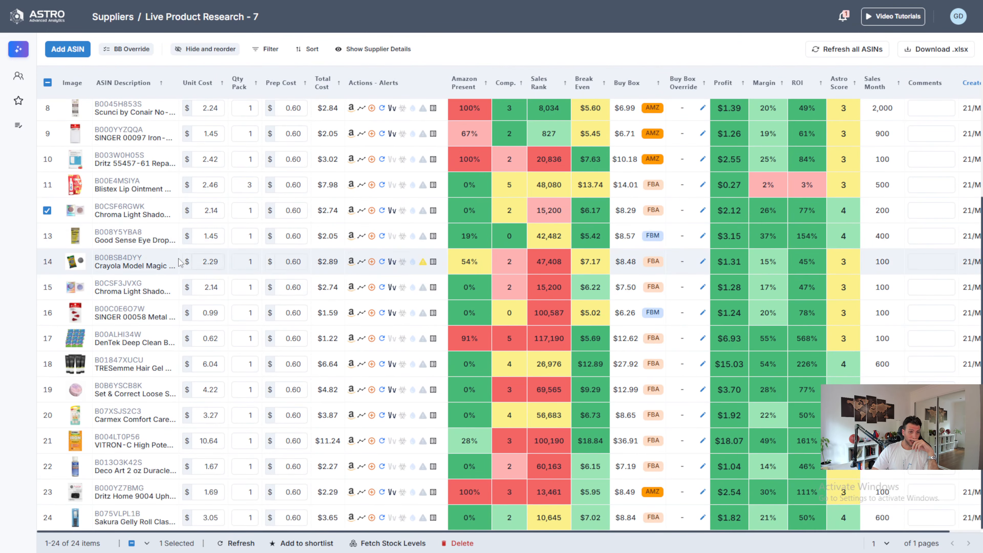
pyautogui.moveTo(108, 238)
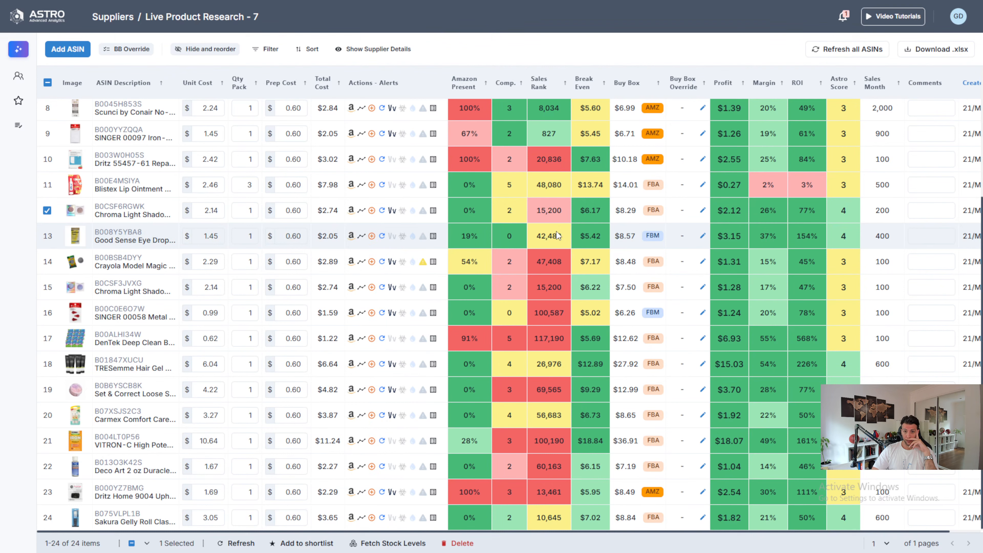
pyautogui.moveTo(557, 235)
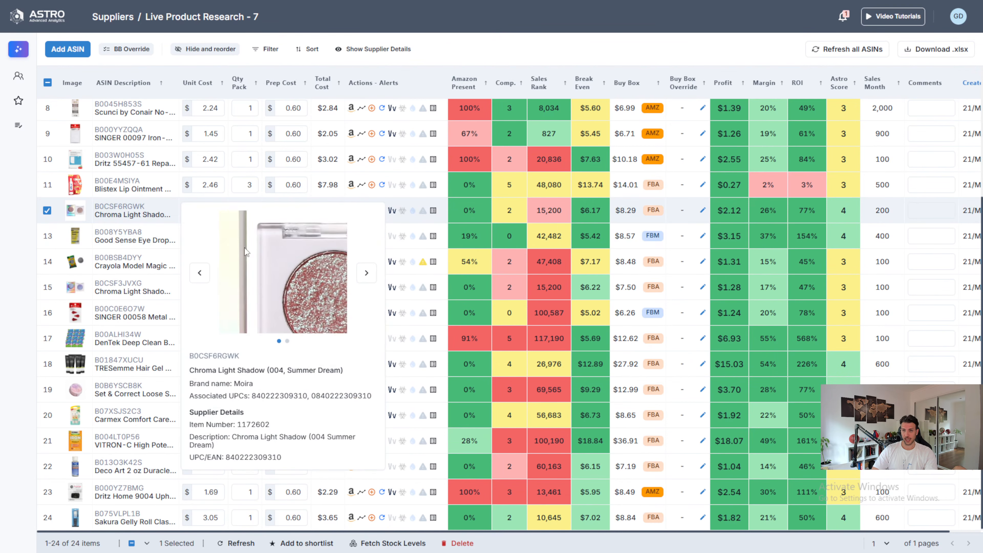
pyautogui.click(116, 233)
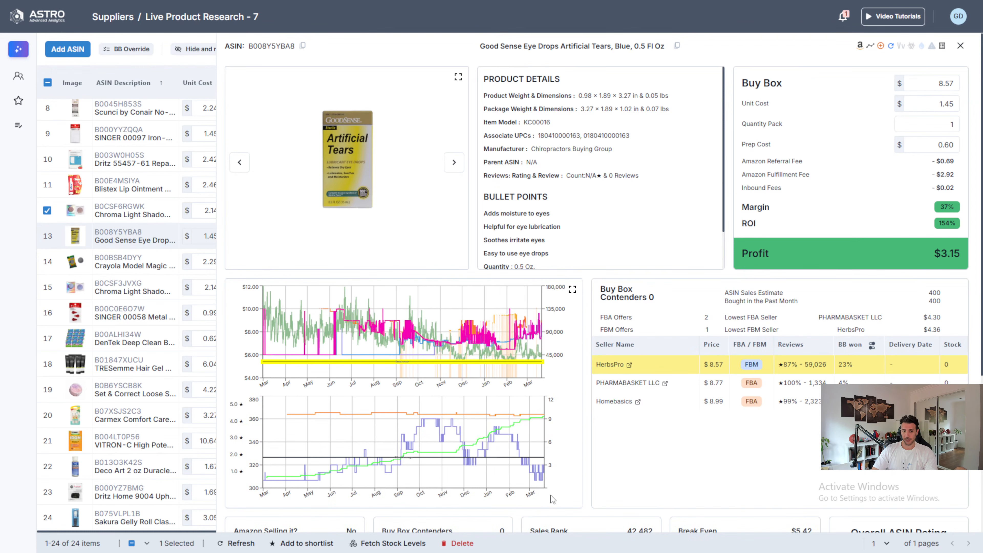
pyautogui.scroll(-5, 517, 463)
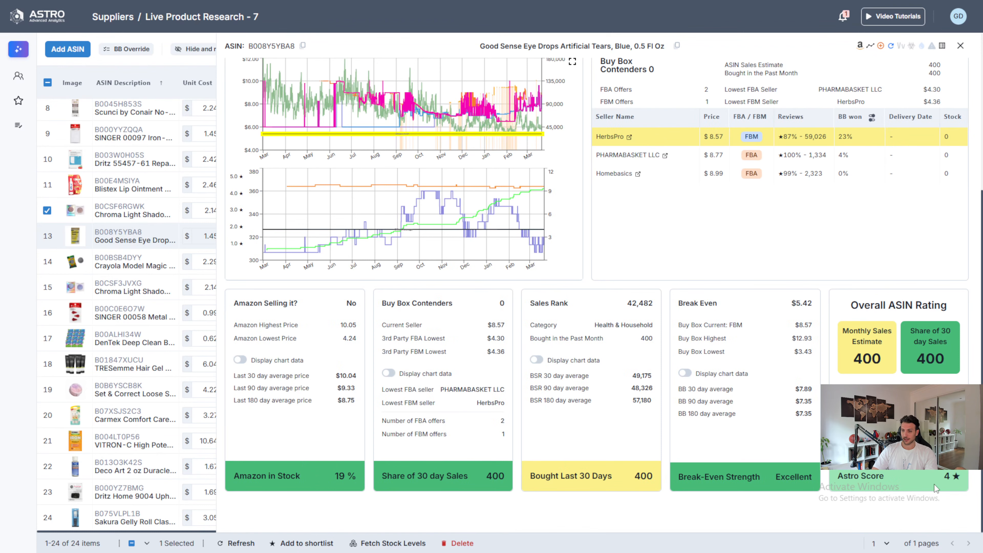
pyautogui.scroll(5, 635, 452)
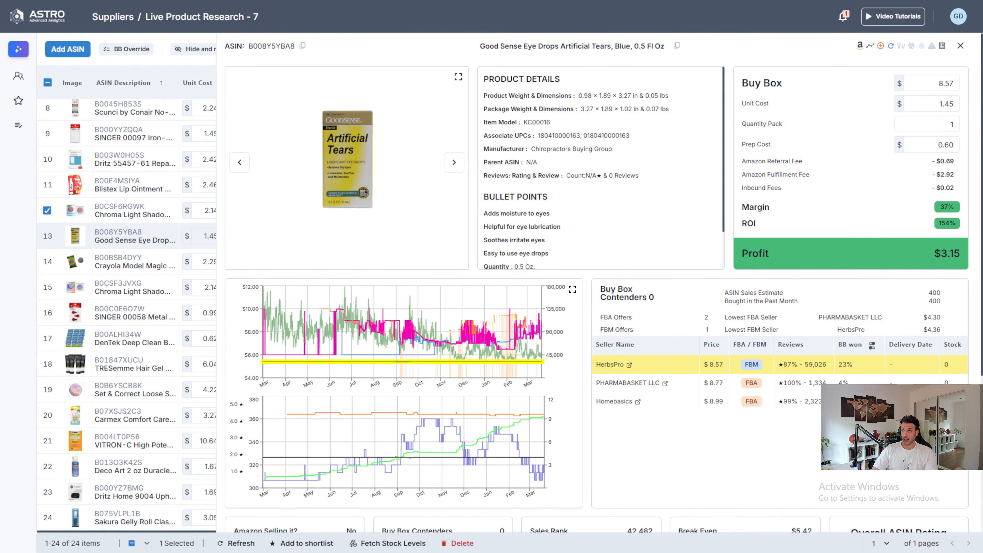
# Override the Good Sense Eye Drops Buy Box price with $8.39.
pyautogui.moveTo(937, 79); pyautogui.dragTo(951, 77)
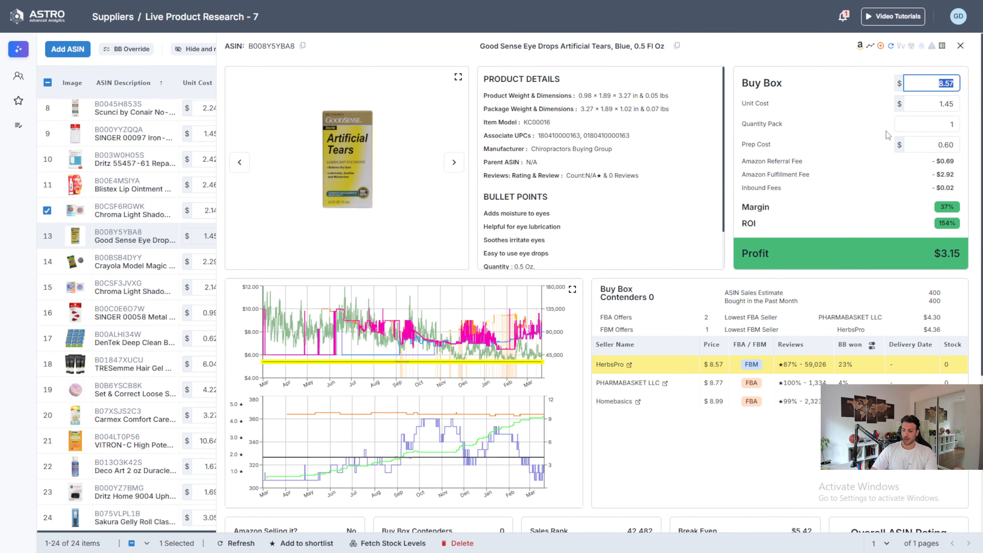
pyautogui.write('8')
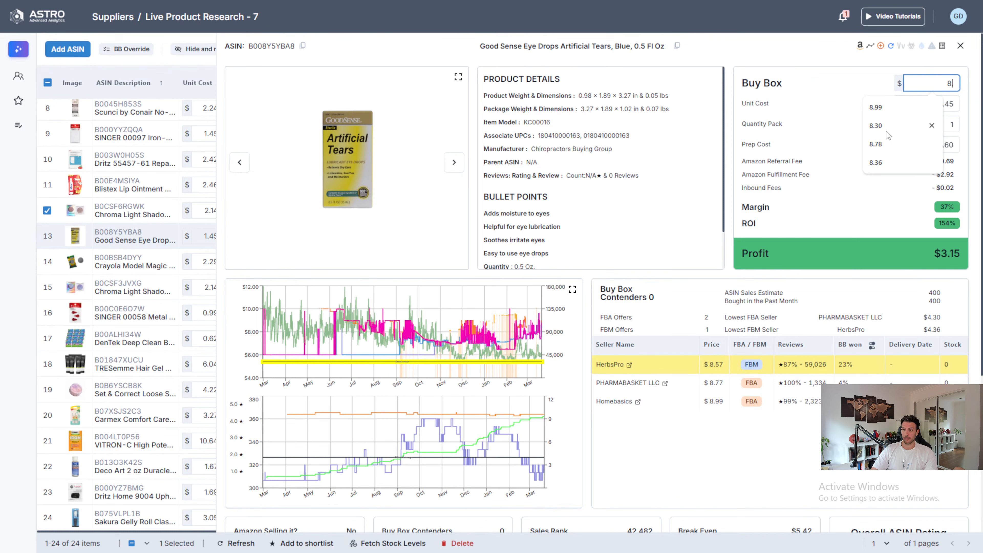
pyautogui.write('.39')
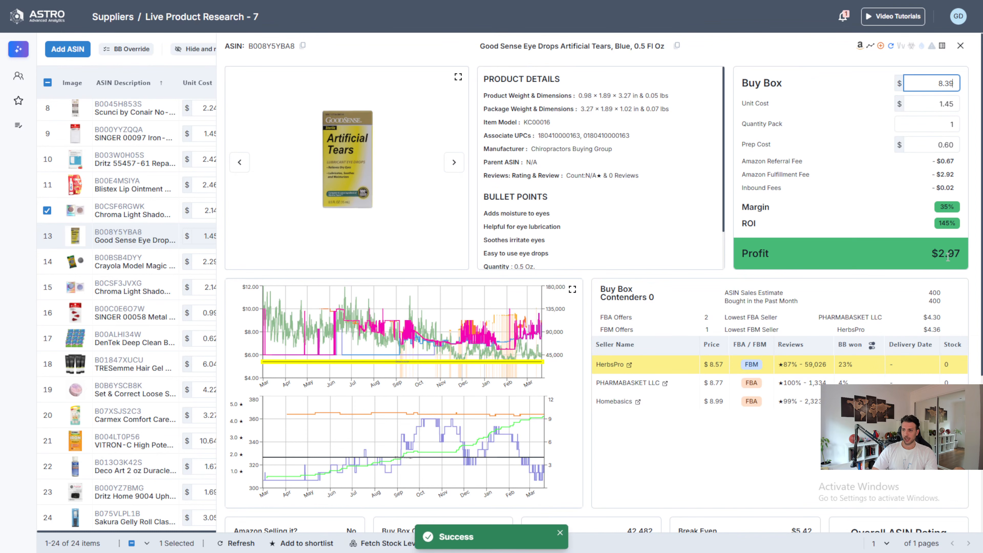
# Review the eye drops' Buy Box averages, sellers and recalculated profit, and select the product in the list after closing its details.
pyautogui.scroll(-5, 696, 293)
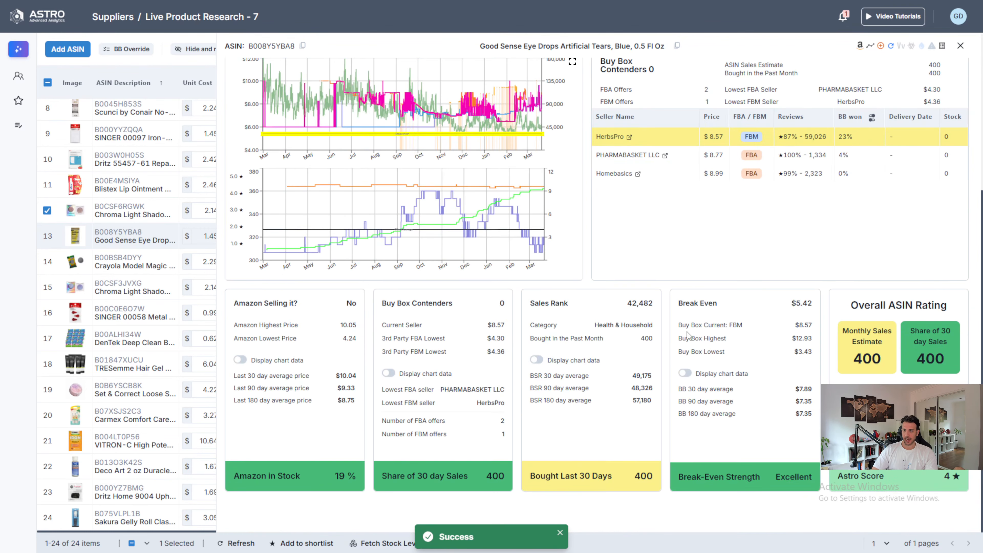
pyautogui.scroll(3, 687, 334)
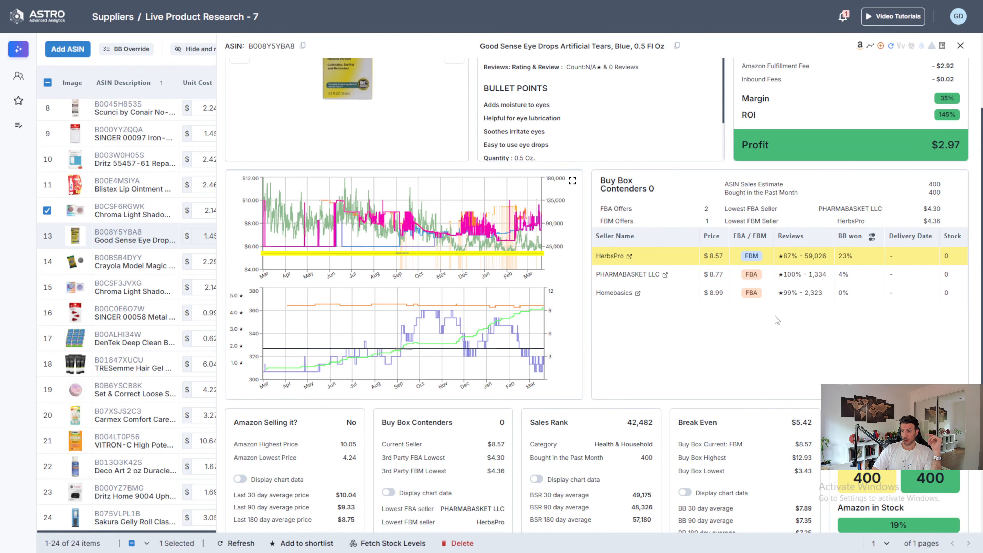
pyautogui.scroll(-3, 673, 342)
pyautogui.scroll(6, 708, 361)
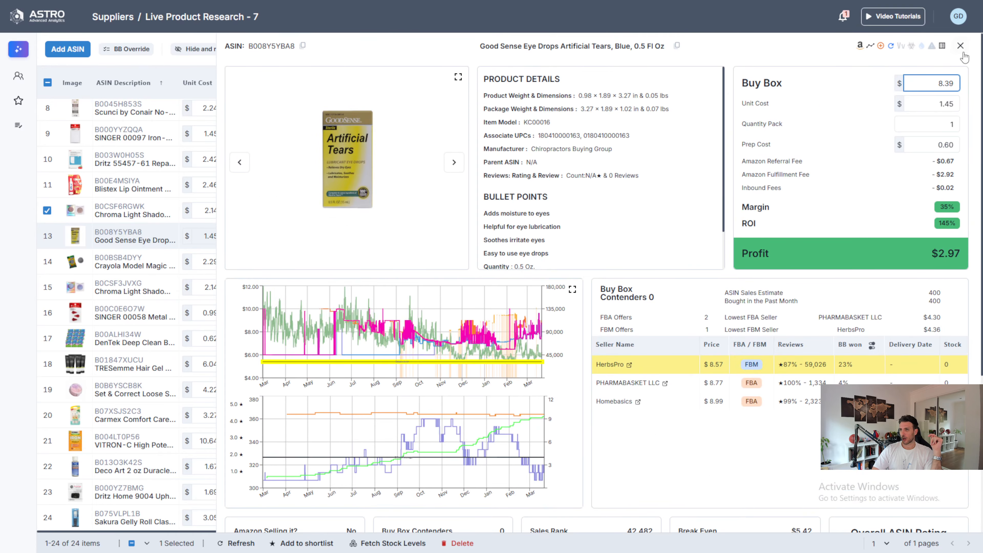
pyautogui.scroll(-5, 758, 265)
pyautogui.scroll(5, 757, 233)
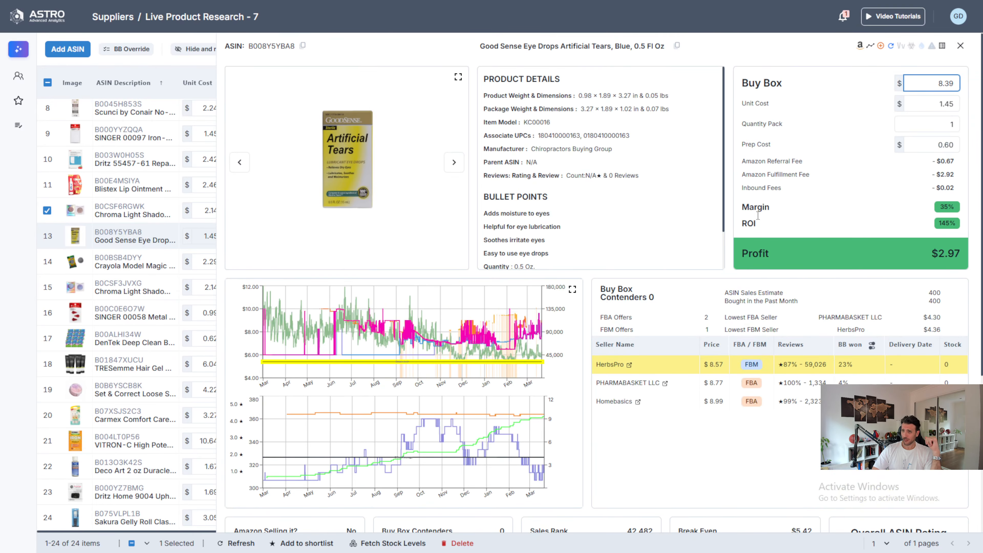
pyautogui.scroll(-5, 757, 216)
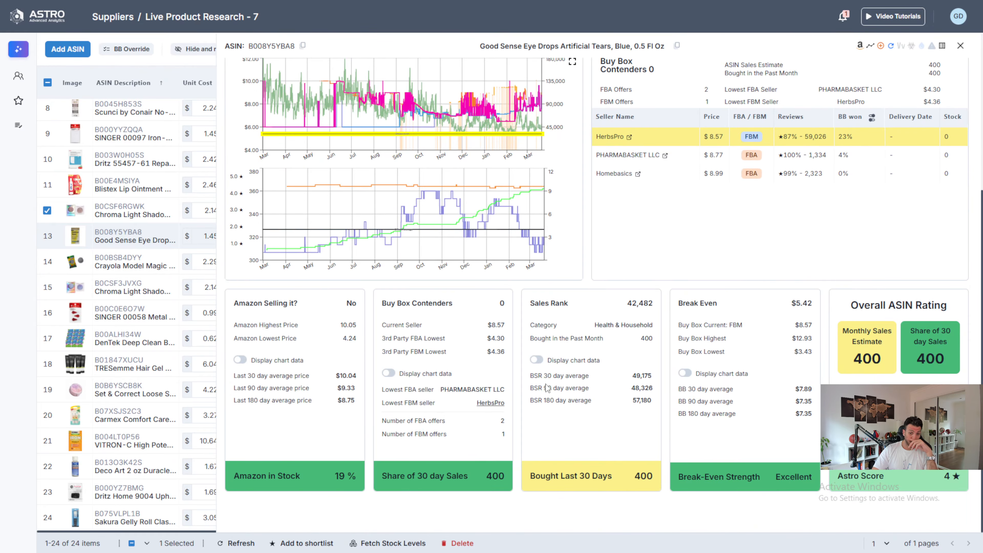
pyautogui.click(960, 45)
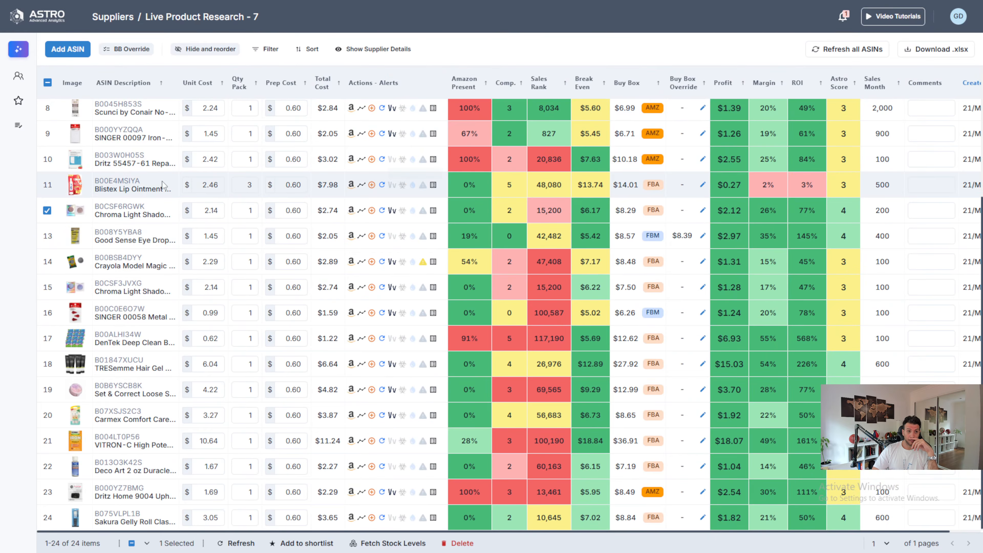
pyautogui.click(47, 237)
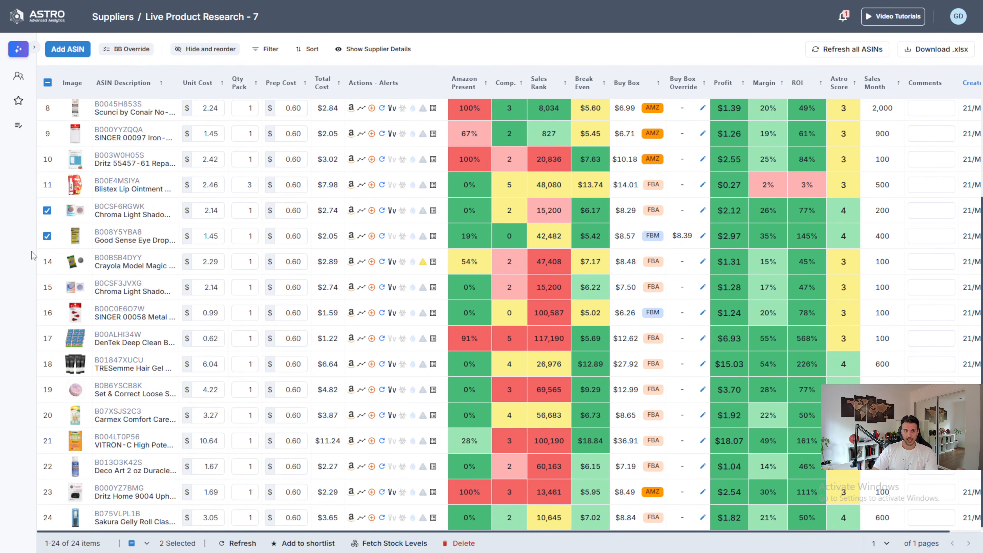
# Open the Crayola Model Magic details, examine its price history, profit and Buy Box sellers, and close them.
pyautogui.moveTo(138, 264)
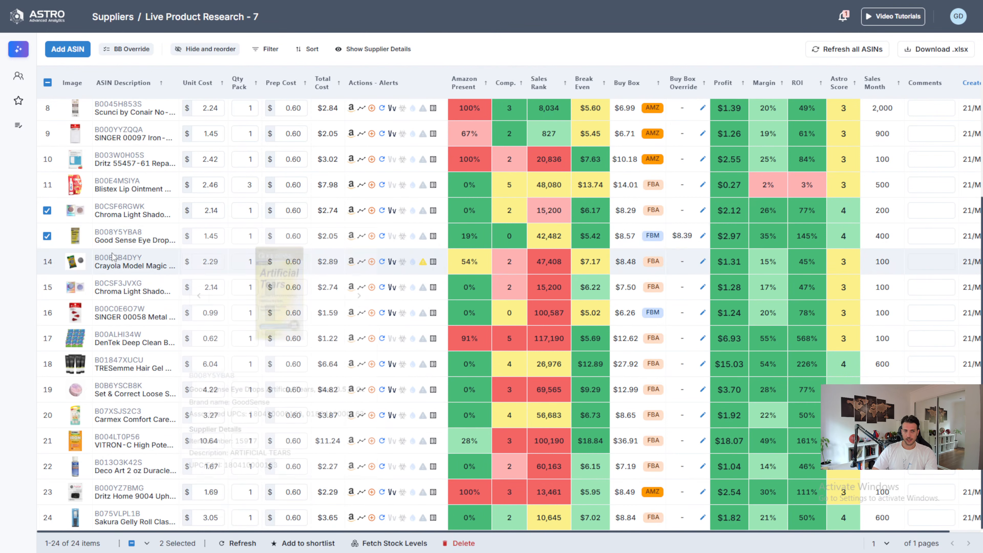
pyautogui.click(111, 262)
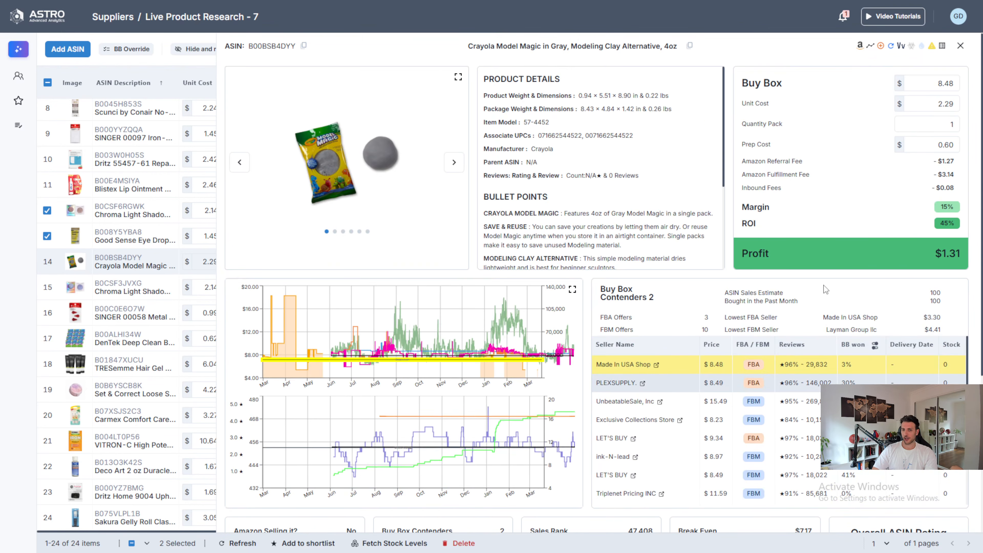
pyautogui.click(960, 45)
# Check the Chroma Light Shadow (020, Lilac Love) supplier match, Buy Box contenders, sales rank and offers table, and close the table.
pyautogui.moveTo(112, 289)
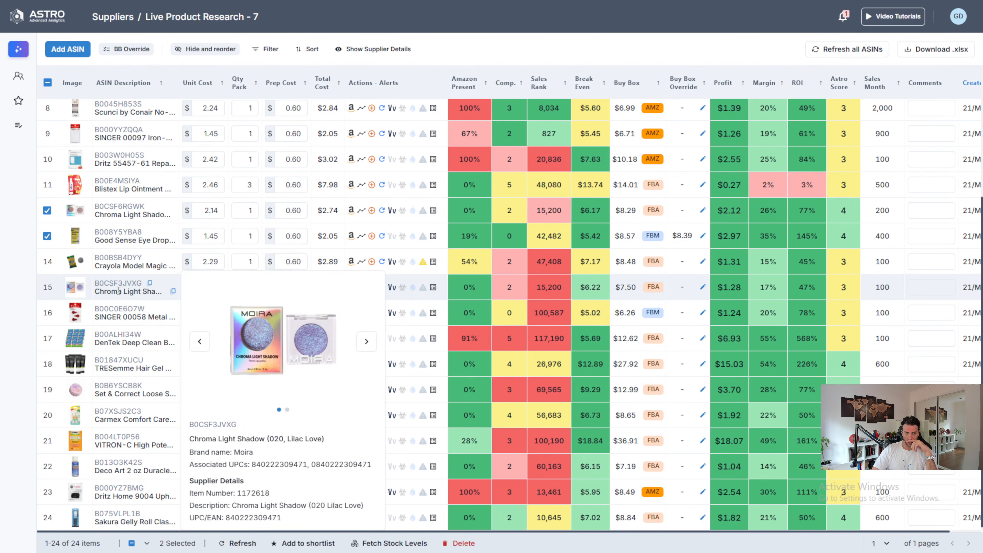
pyautogui.moveTo(499, 288)
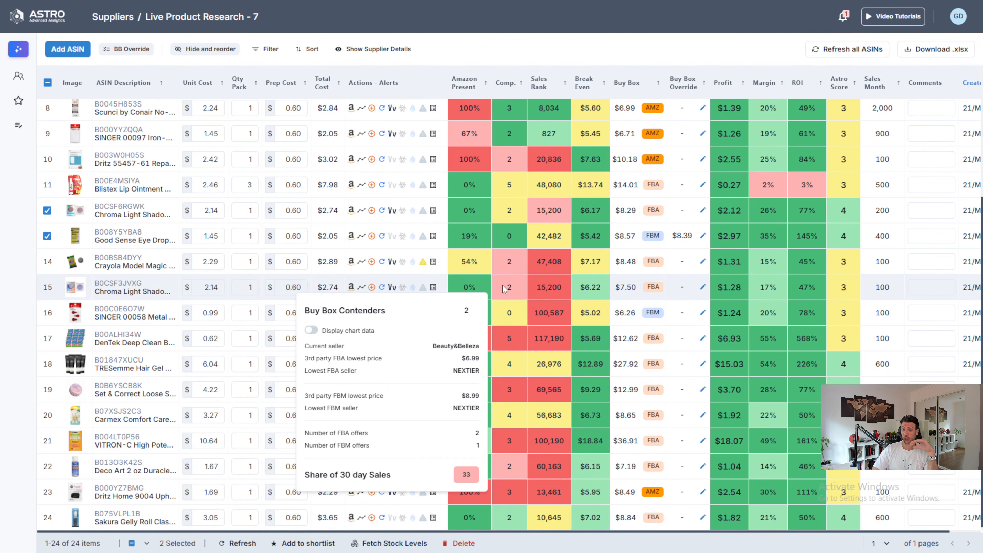
pyautogui.moveTo(554, 287)
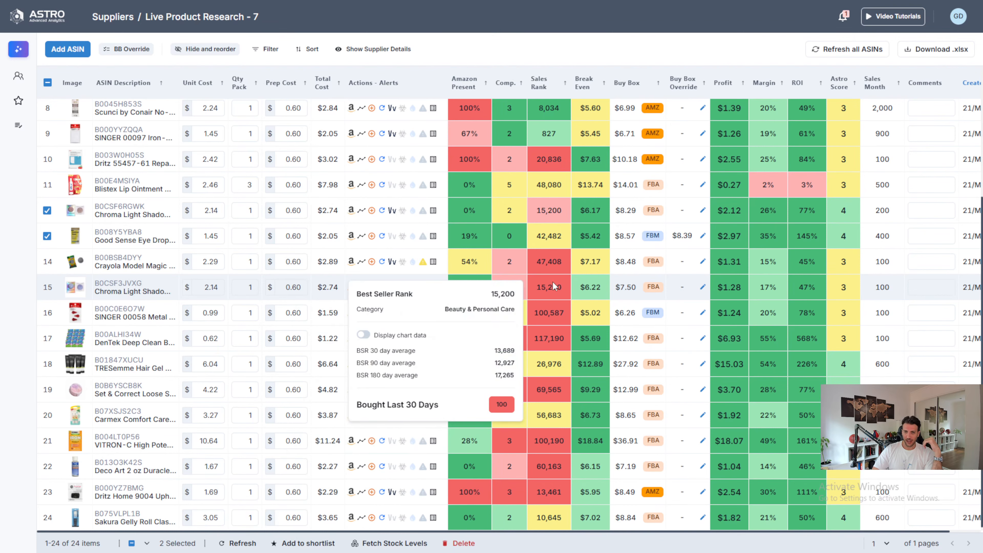
pyautogui.click(433, 292)
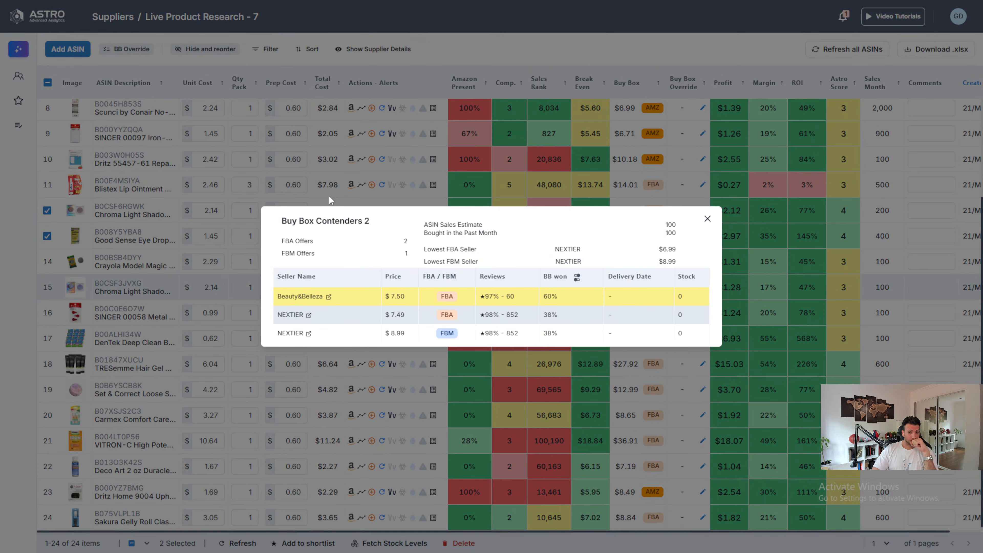
pyautogui.click(526, 53)
# Preview the SINGER 00058 and DenTek Deep Clean listings, and set the DenTek product's quantity pack to 12.
pyautogui.moveTo(110, 319)
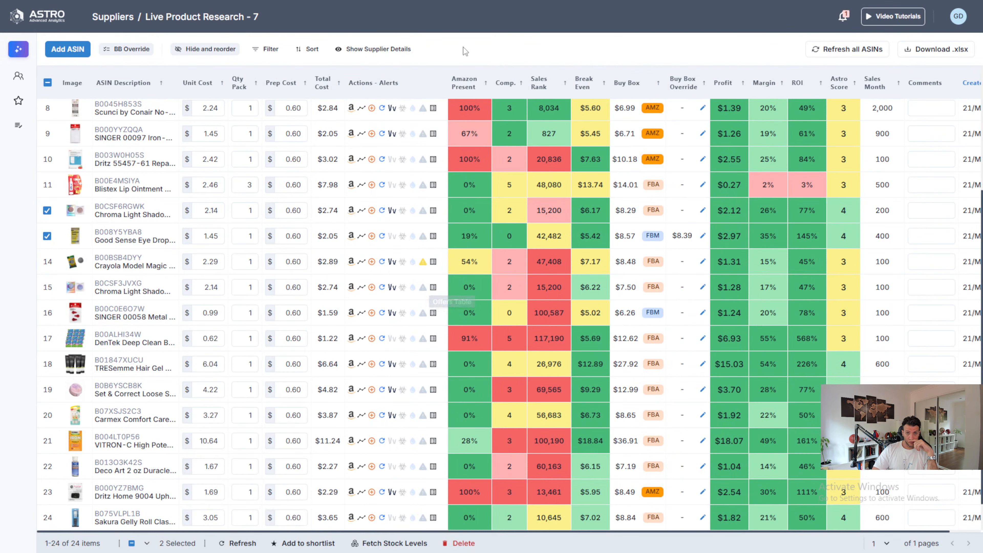
pyautogui.moveTo(122, 340)
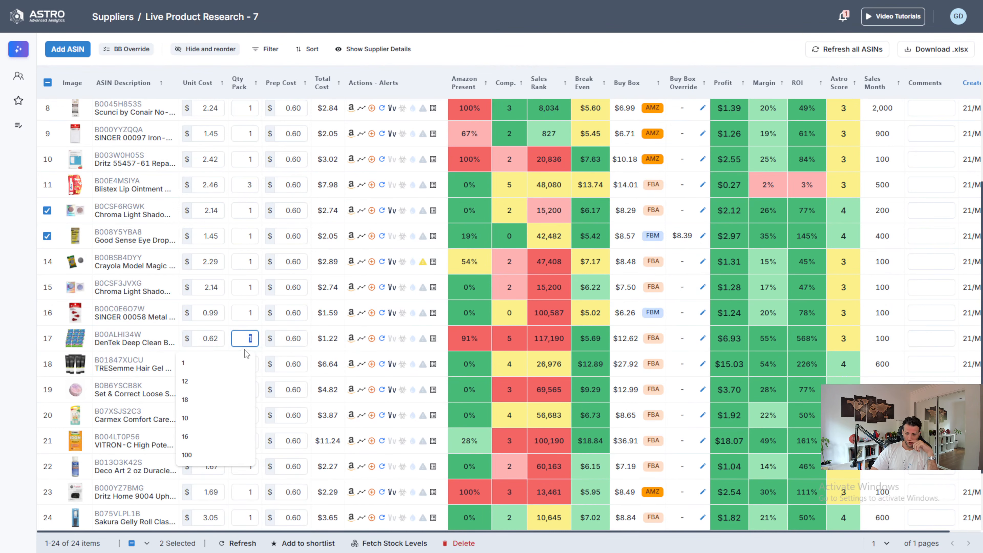
pyautogui.write('12')
pyautogui.press('Return')
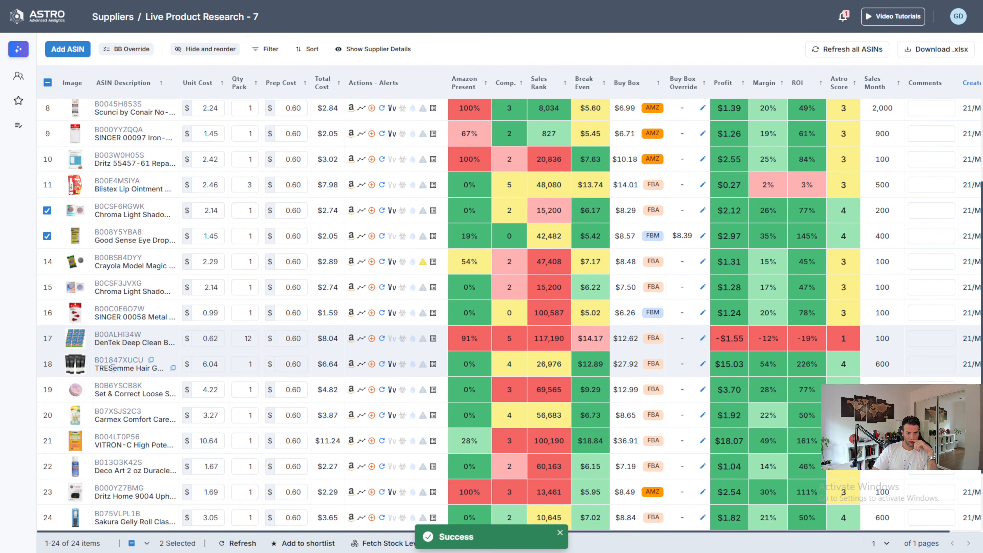
# Compare the TRESemme Hair Gel listing with its supplier description and set its quantity pack to 4.
pyautogui.moveTo(109, 368)
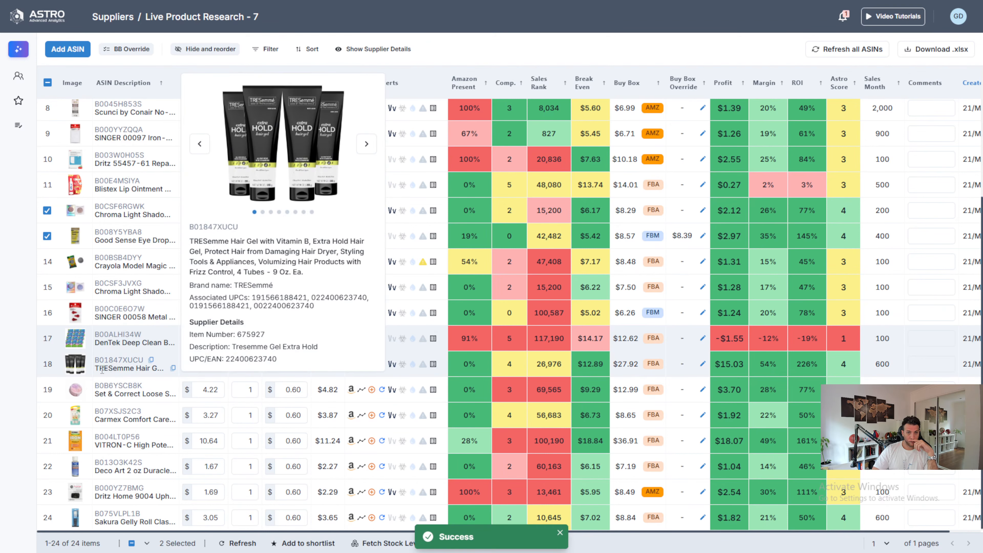
pyautogui.click(244, 366)
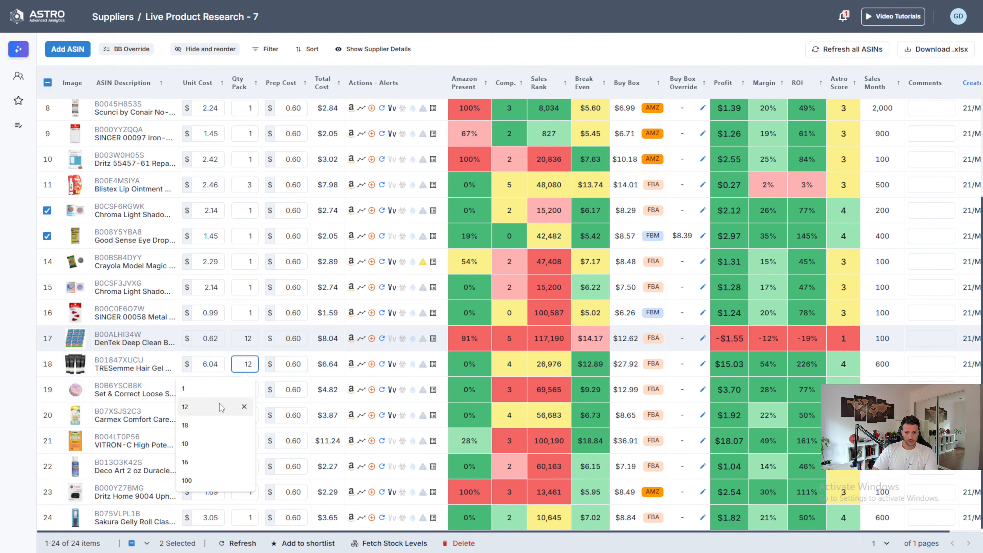
pyautogui.click(220, 407)
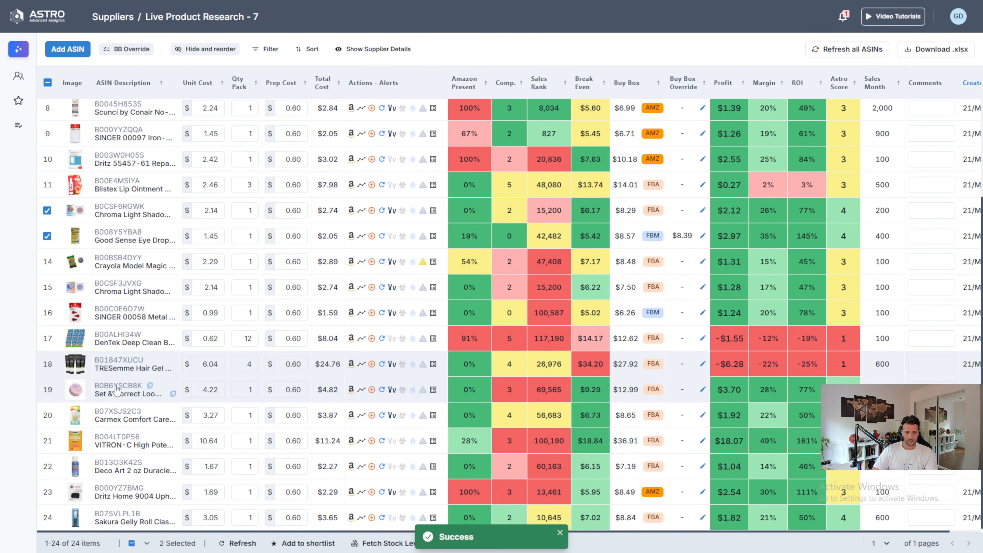
# Open the Set & Correct Loose Setting Powder (005, Rose Pink) details and examine its price history, Buy Box sellers, sales rank and break-even.
pyautogui.moveTo(118, 392)
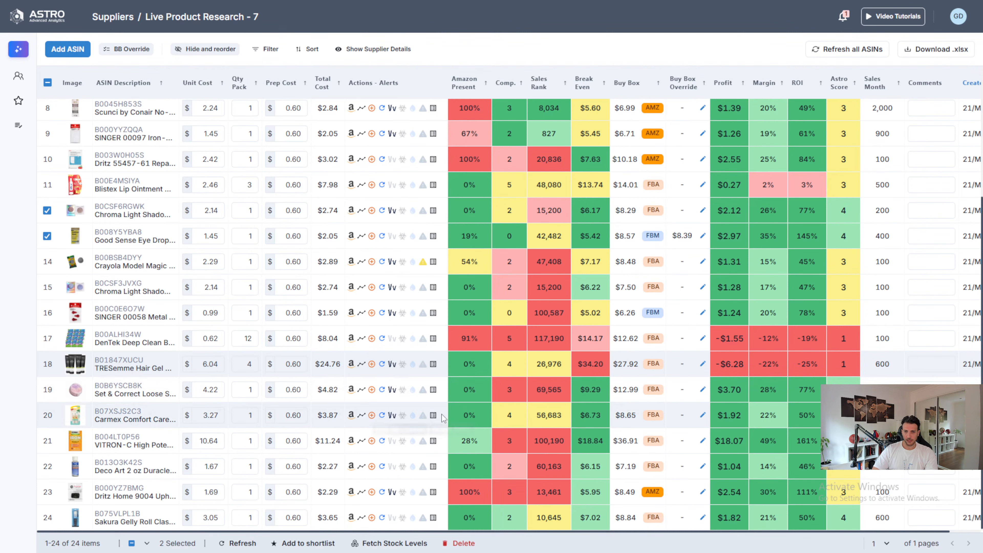
pyautogui.click(116, 387)
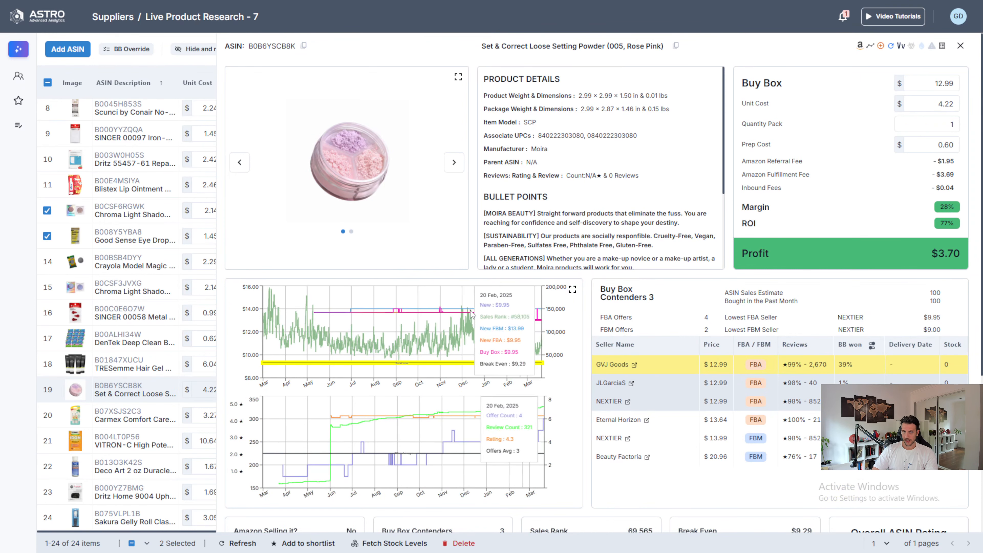
pyautogui.scroll(-5, 484, 322)
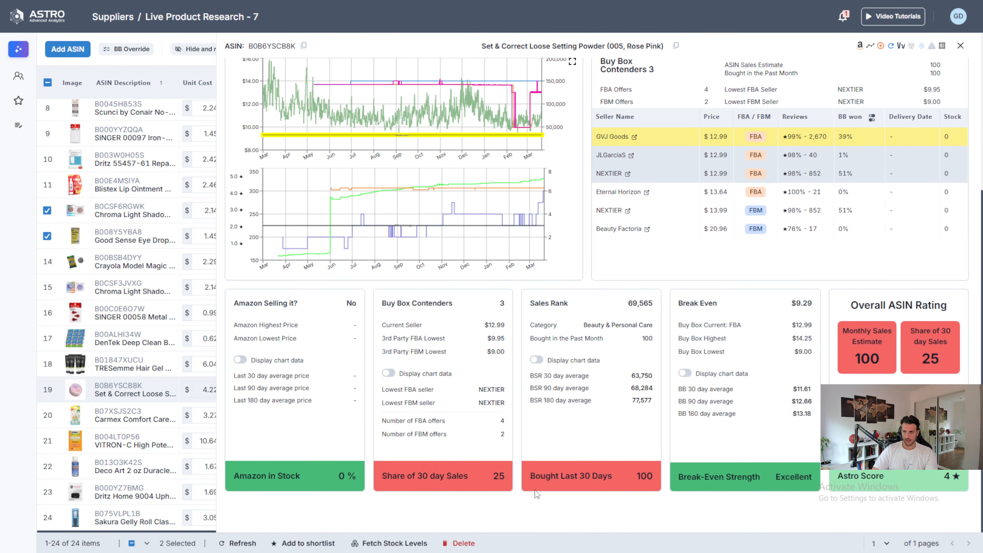
pyautogui.scroll(3, 599, 448)
pyautogui.scroll(-3, 423, 507)
pyautogui.scroll(3, 617, 457)
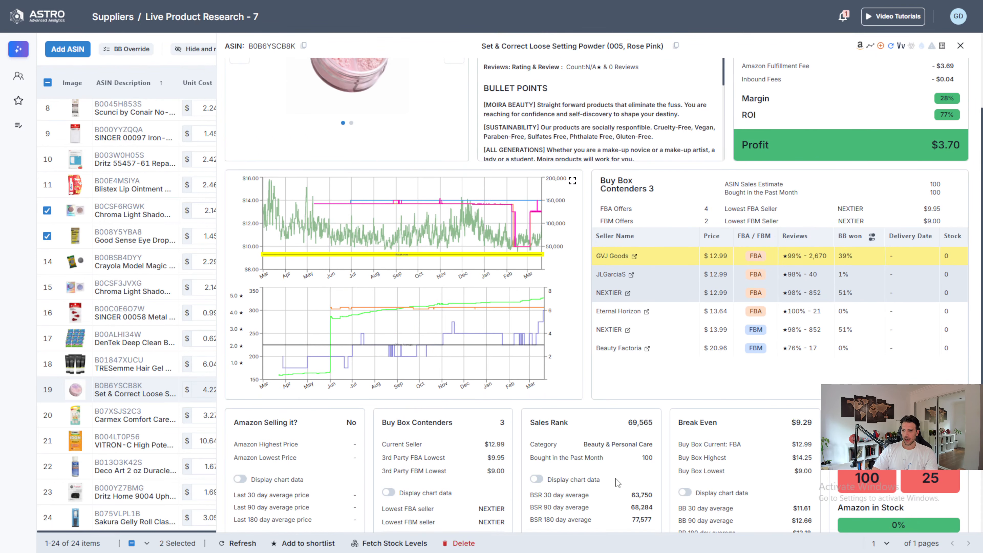
pyautogui.scroll(-3, 611, 369)
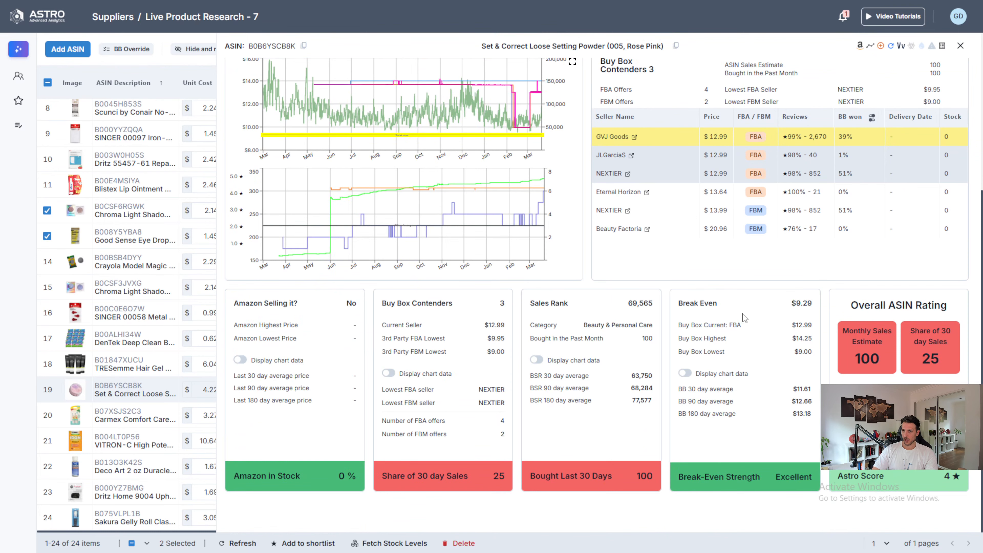
# Review the Set & Correct Loose Setting Powder's profit, Buy Box sellers and sales figures, and select the product in the list.
pyautogui.scroll(3, 743, 318)
pyautogui.scroll(-3, 840, 263)
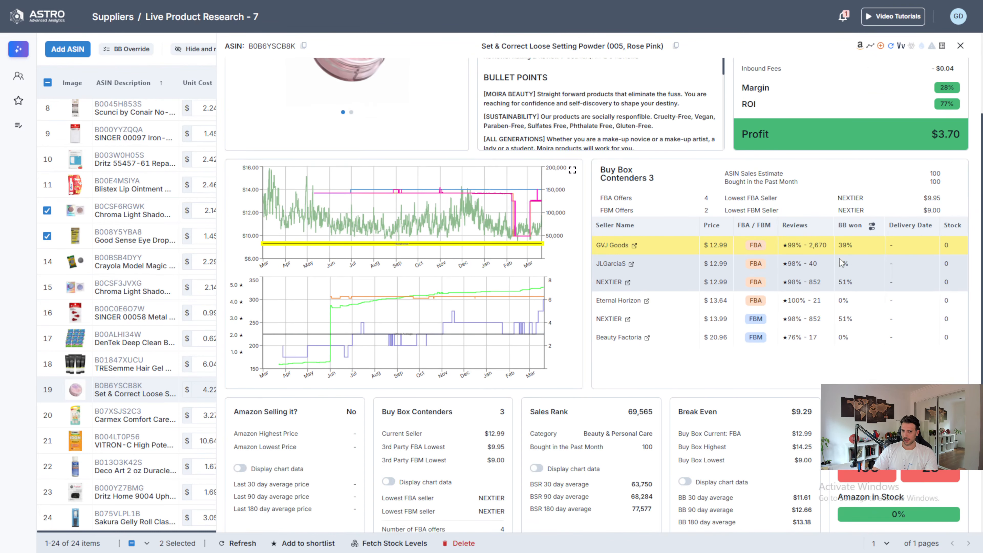
pyautogui.scroll(3, 963, 247)
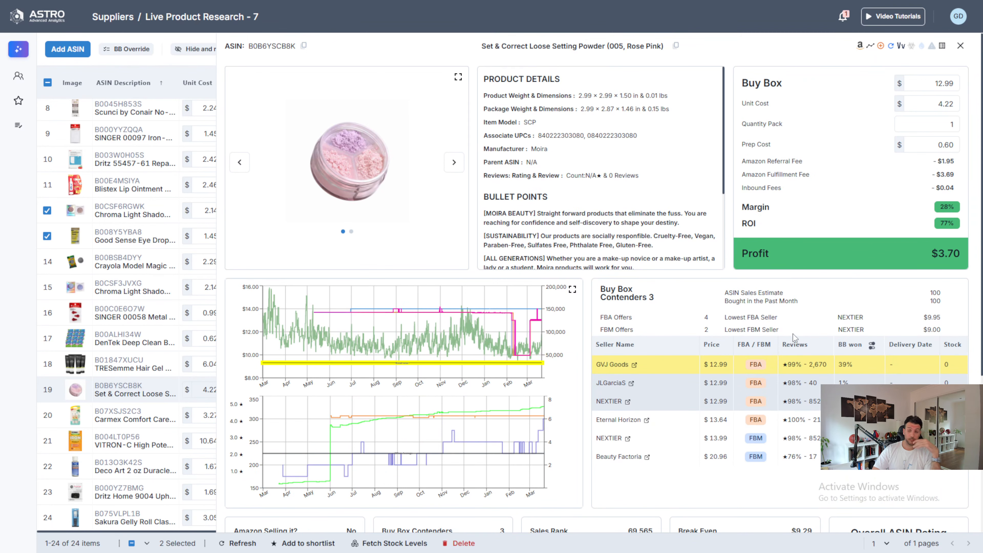
pyautogui.scroll(-3, 770, 325)
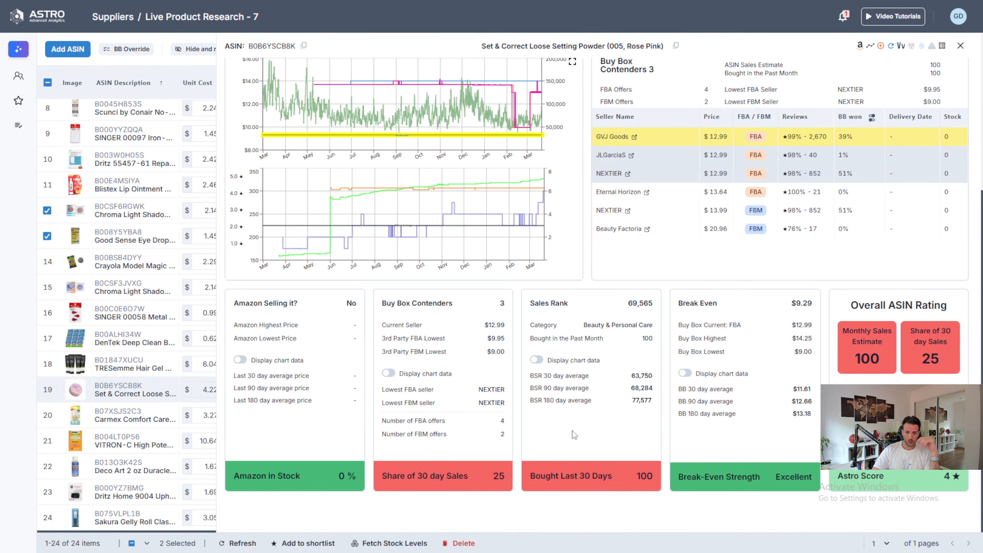
pyautogui.scroll(3, 573, 434)
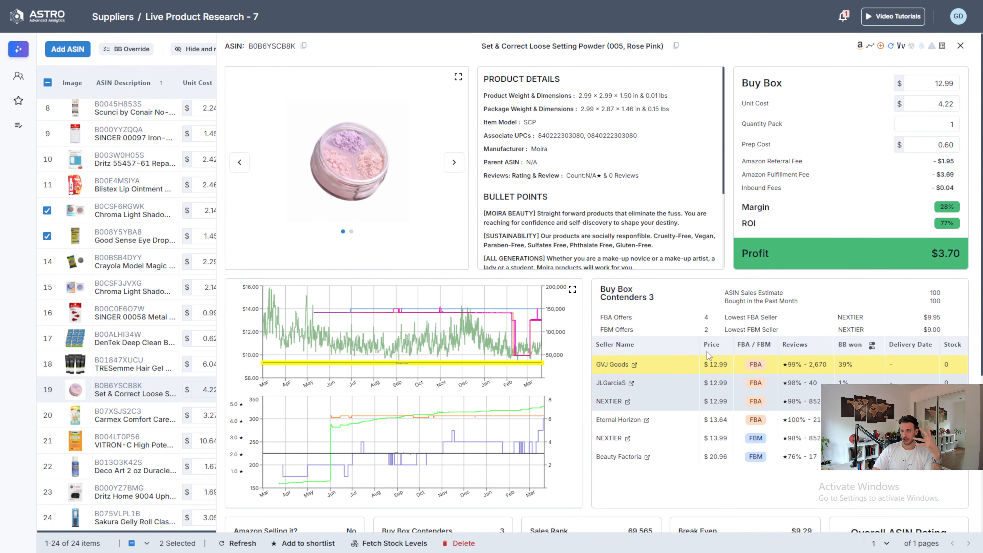
pyautogui.scroll(-3, 708, 354)
pyautogui.scroll(3, 709, 349)
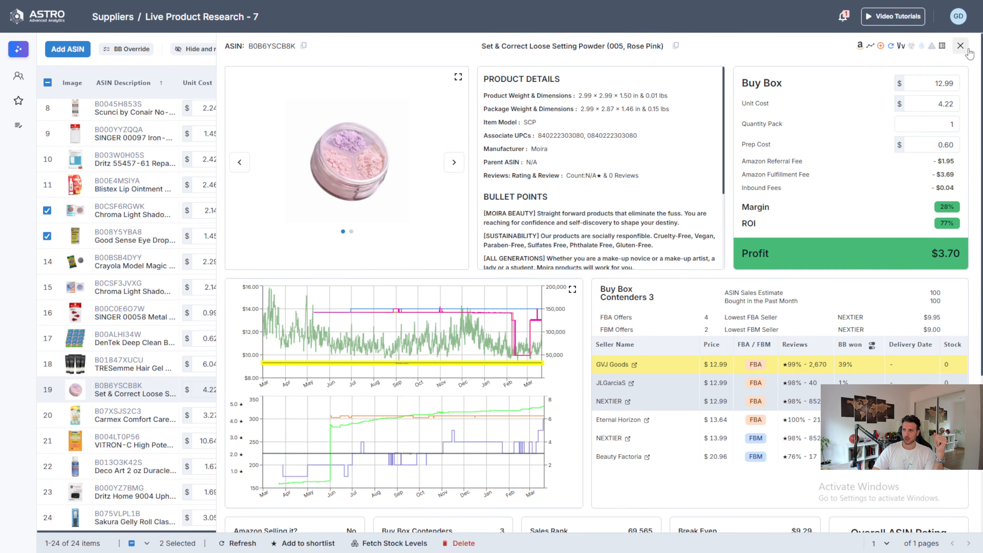
pyautogui.click(960, 46)
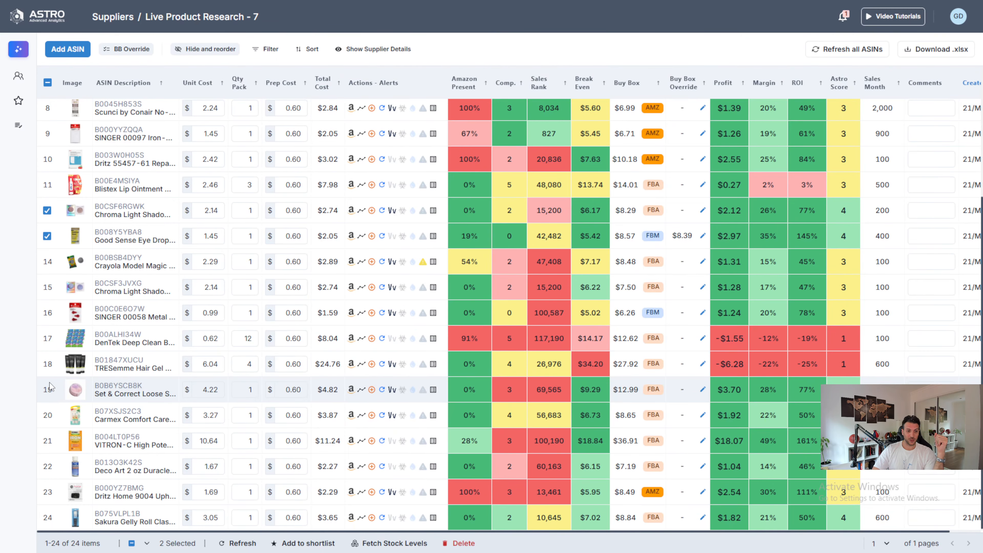
pyautogui.click(46, 389)
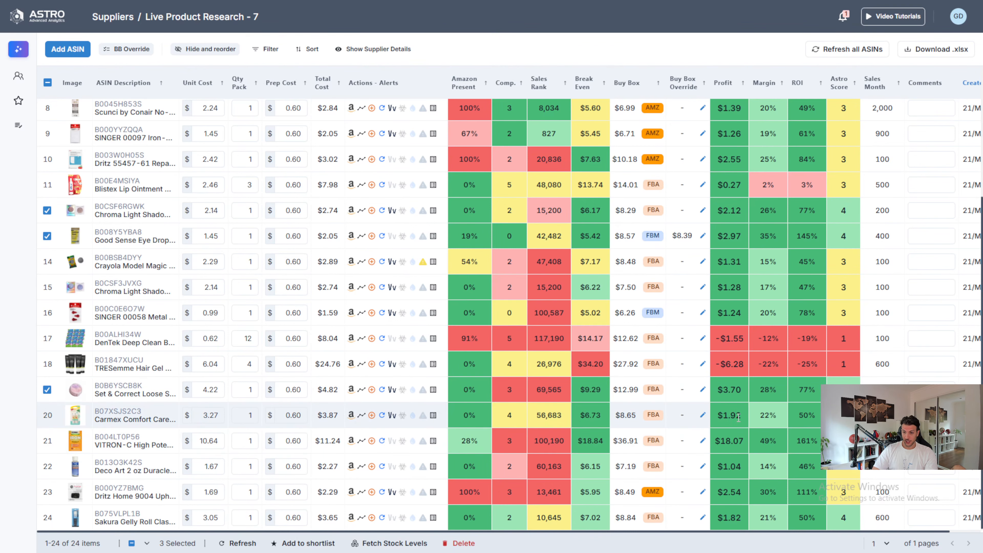
# Open the Carmex Comfort Care Lip Balm details and show its Buy Box winners for the last 90 days.
pyautogui.moveTo(115, 417)
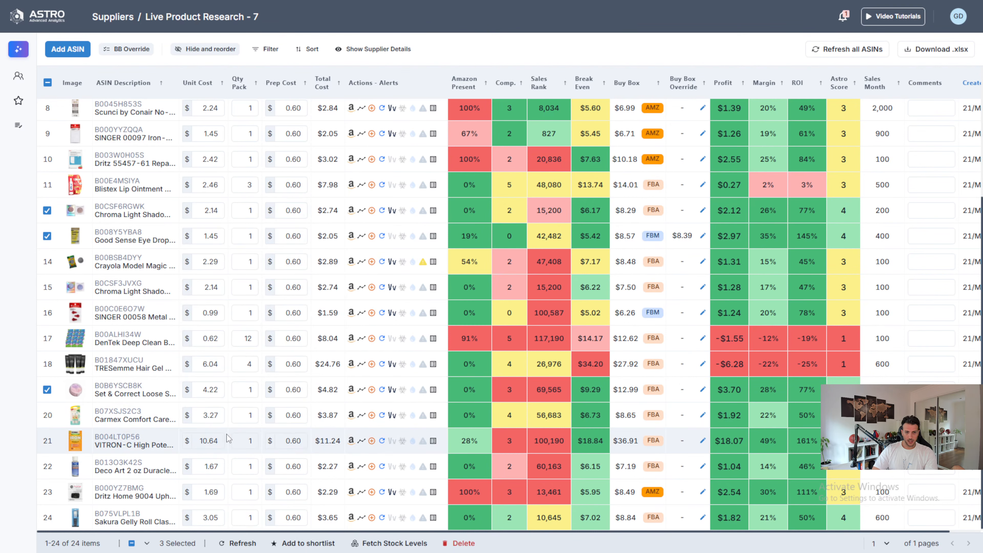
pyautogui.click(131, 412)
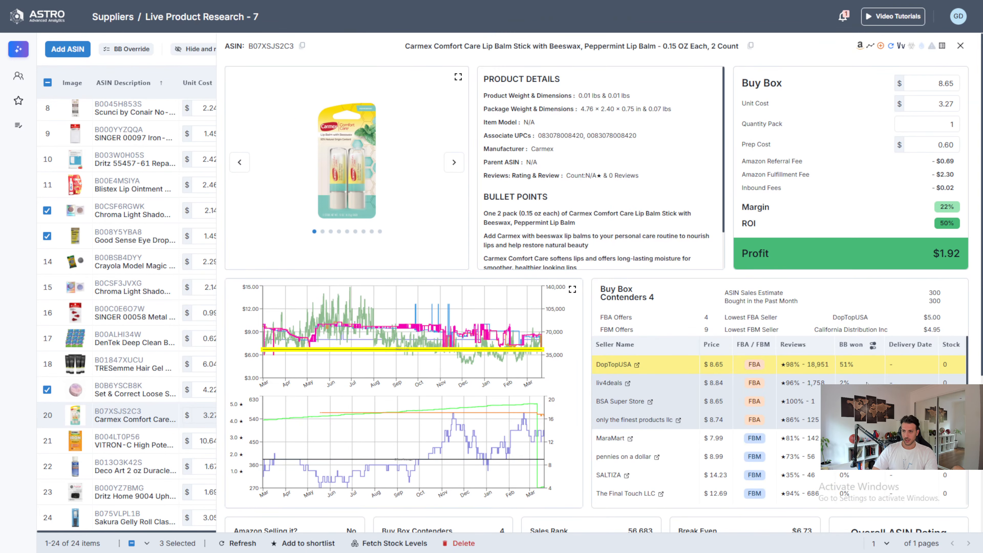
pyautogui.click(874, 345)
pyautogui.click(730, 397)
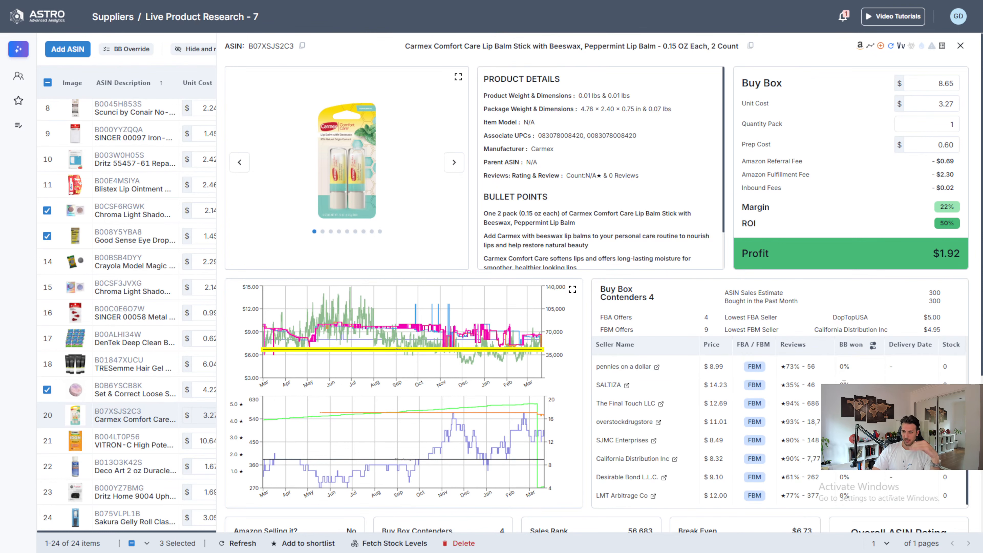
# Examine the Carmex lip balm's seller offers, sales rank, break-even and product images, and select it in the list.
pyautogui.scroll(-3, 696, 426)
pyautogui.scroll(-5, 541, 367)
pyautogui.scroll(5, 557, 458)
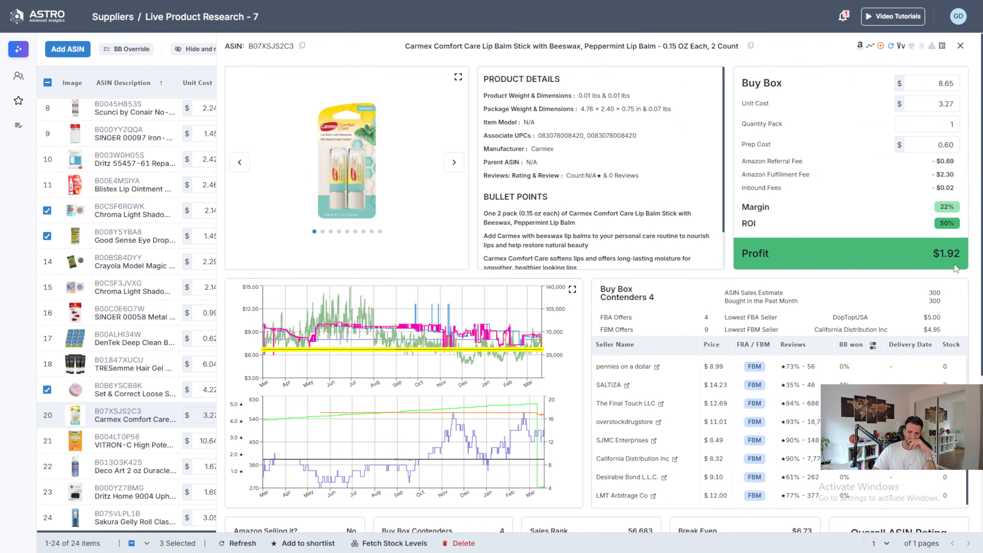
pyautogui.scroll(-6, 599, 233)
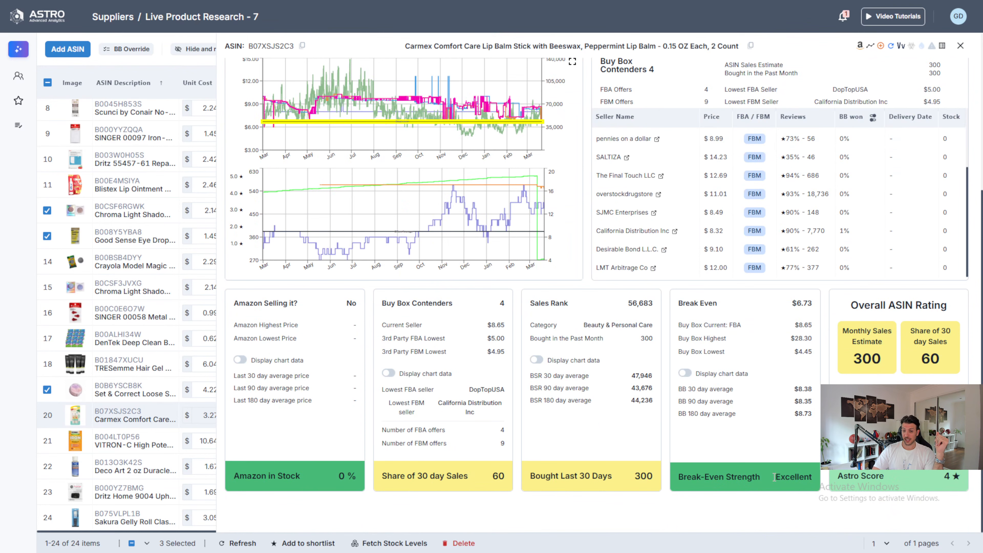
pyautogui.scroll(5, 709, 458)
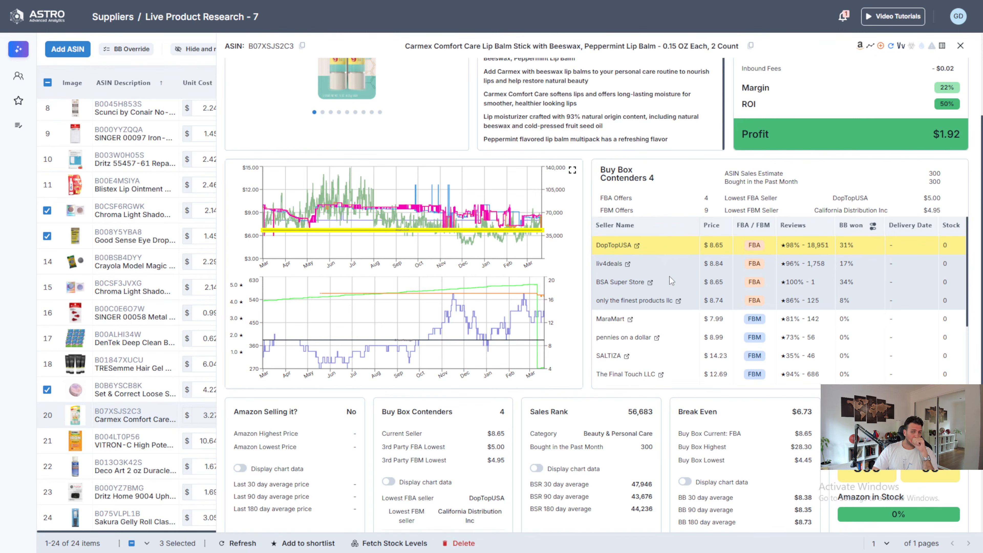
pyautogui.scroll(-5, 657, 265)
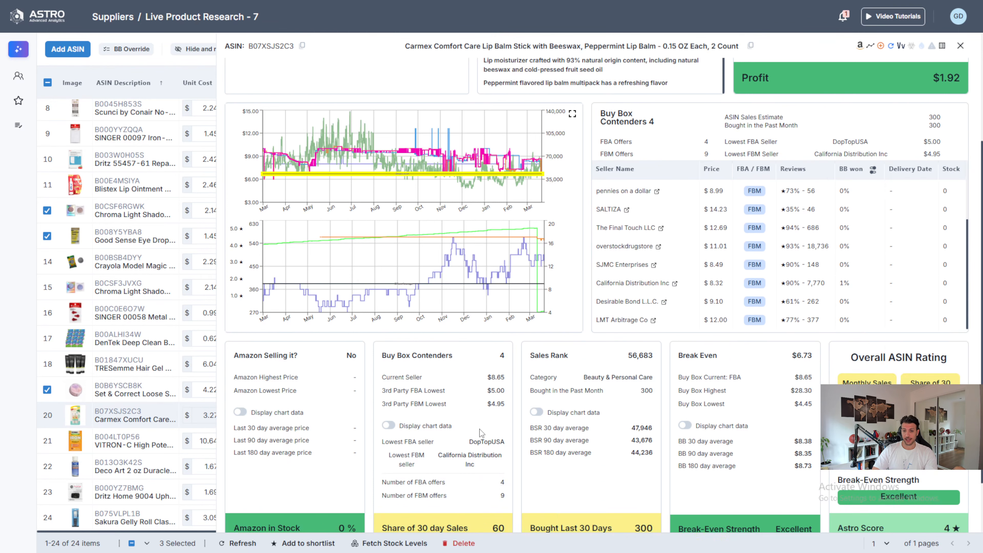
pyautogui.scroll(5, 522, 490)
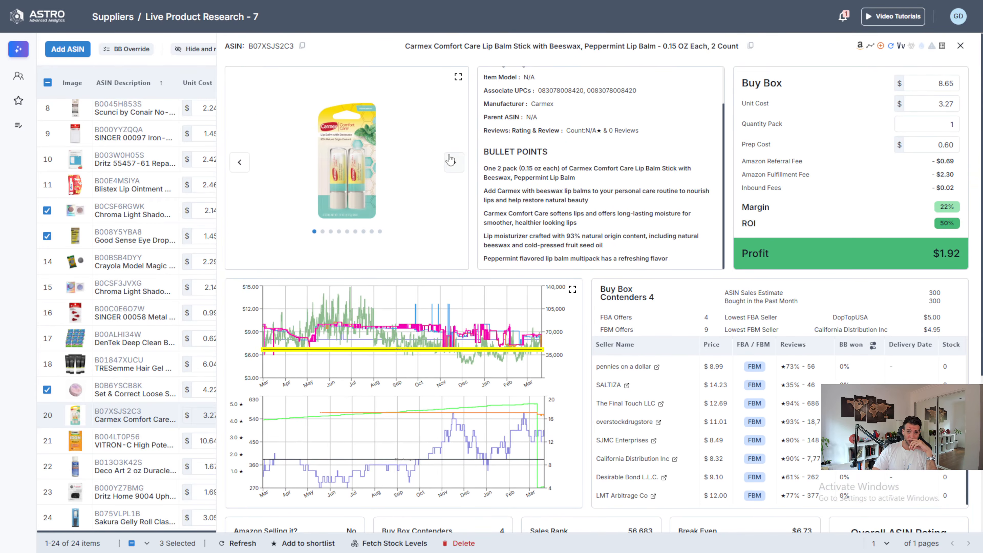
pyautogui.click(454, 162)
pyautogui.click(454, 162)
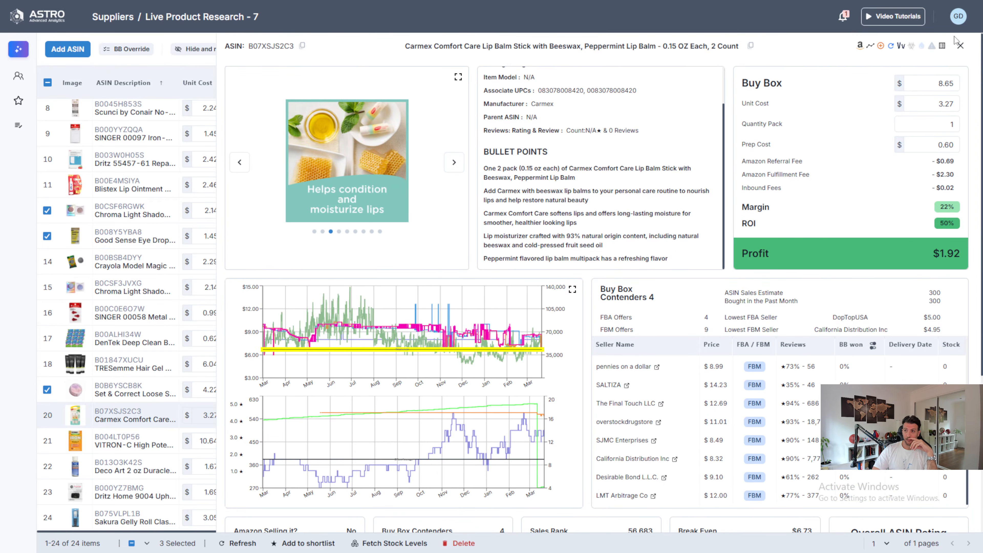
pyautogui.click(960, 46)
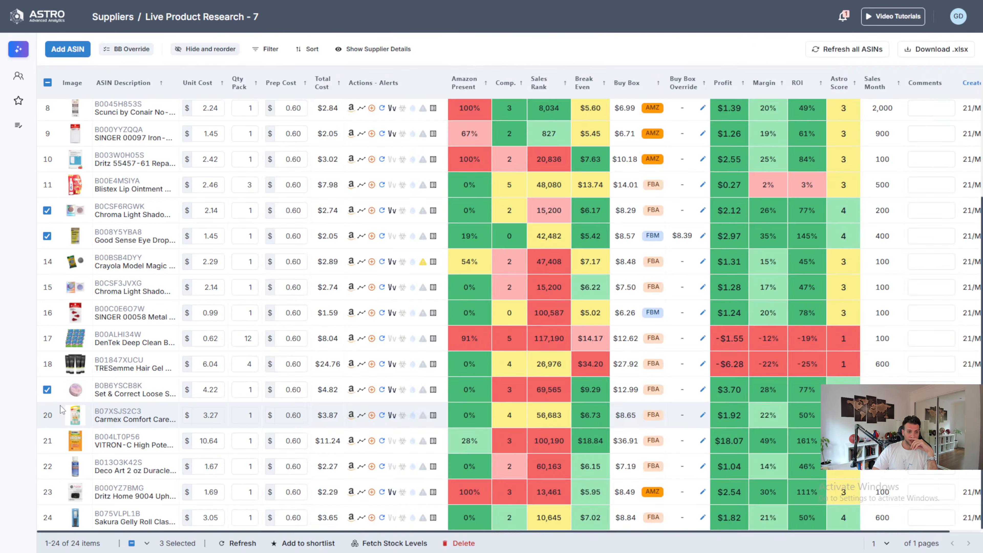
pyautogui.click(47, 415)
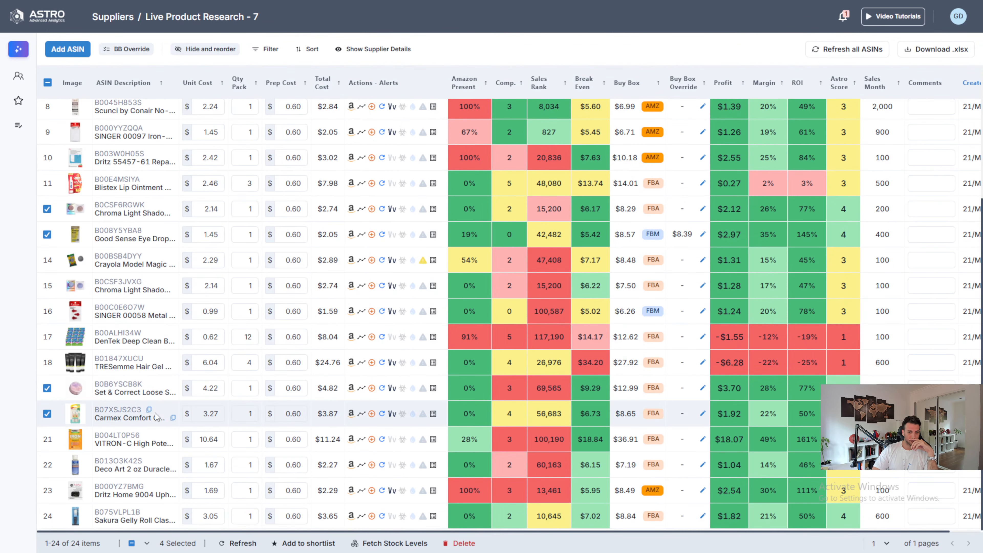
# Compare the VITRON-C High Potency Iron listing with its supplier description and set its quantity pack to 3.
pyautogui.moveTo(118, 441)
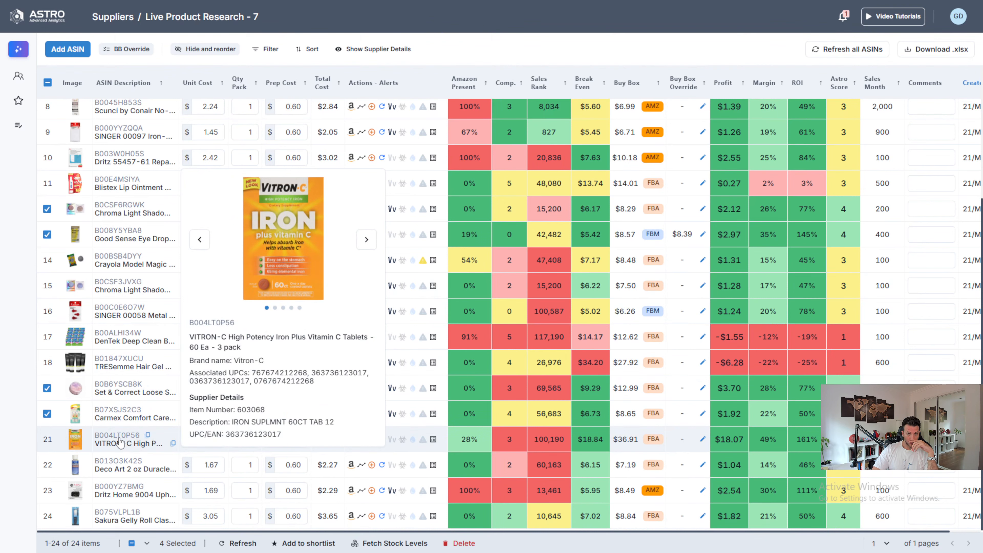
pyautogui.click(249, 443)
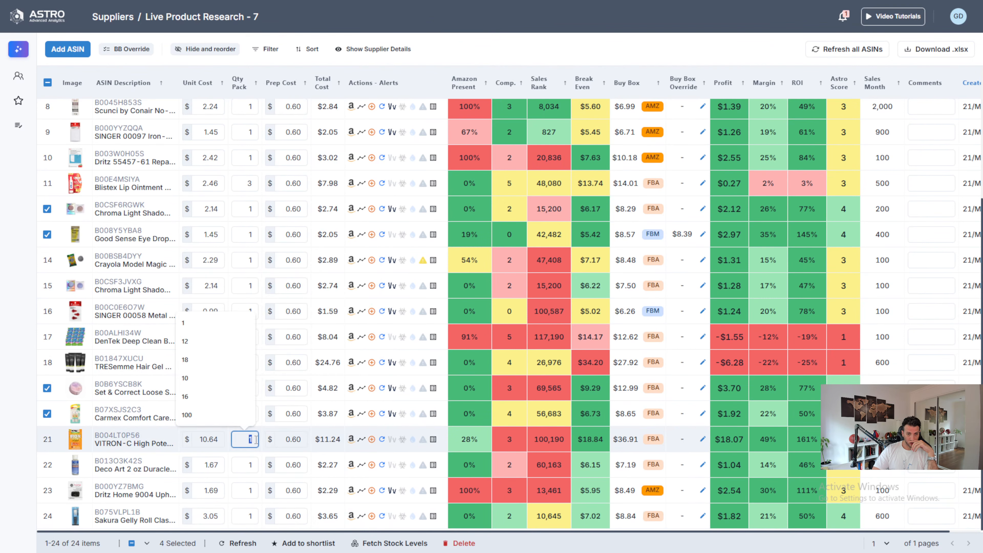
pyautogui.write('3')
pyautogui.press('Return')
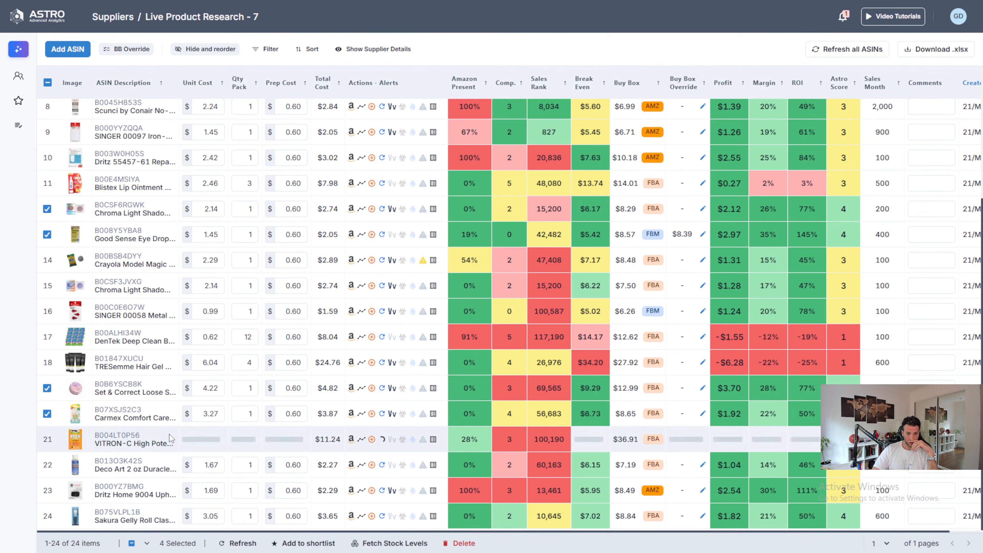
pyautogui.moveTo(124, 442)
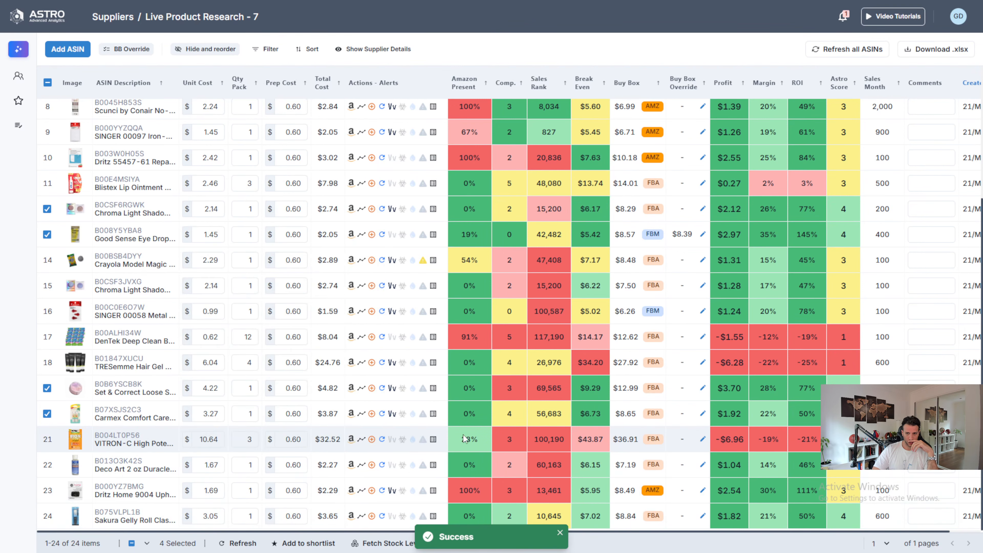
# Check the Deco Art Duraclear varnish's supplier match, profit breakdown, price history, sellers and sales figures, and close its details.
pyautogui.moveTo(129, 464)
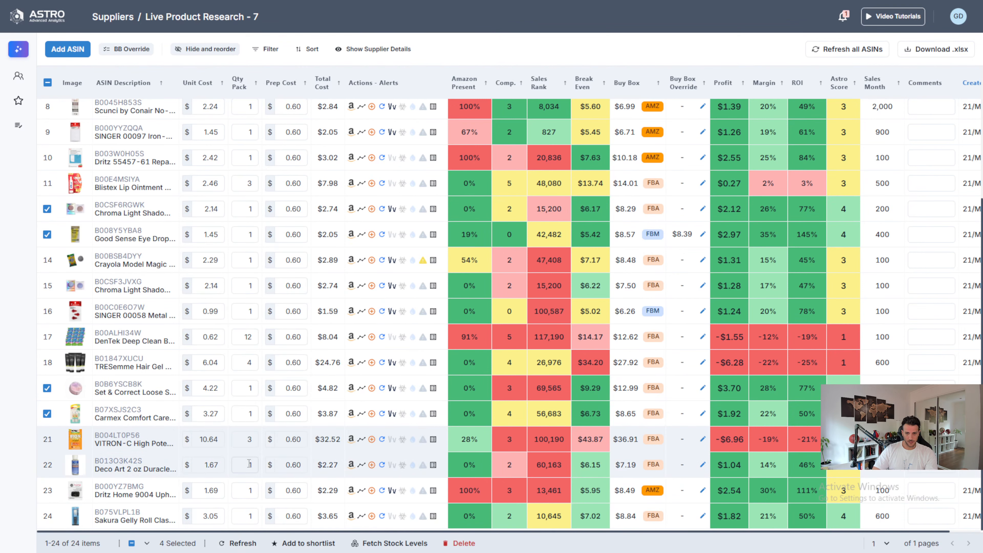
pyautogui.moveTo(727, 472)
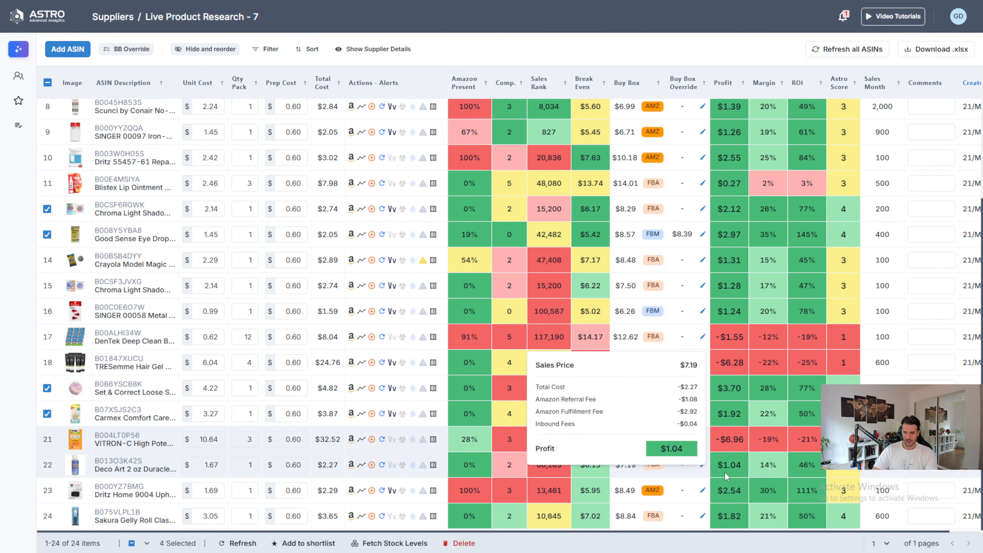
pyautogui.click(121, 461)
pyautogui.scroll(-5, 588, 364)
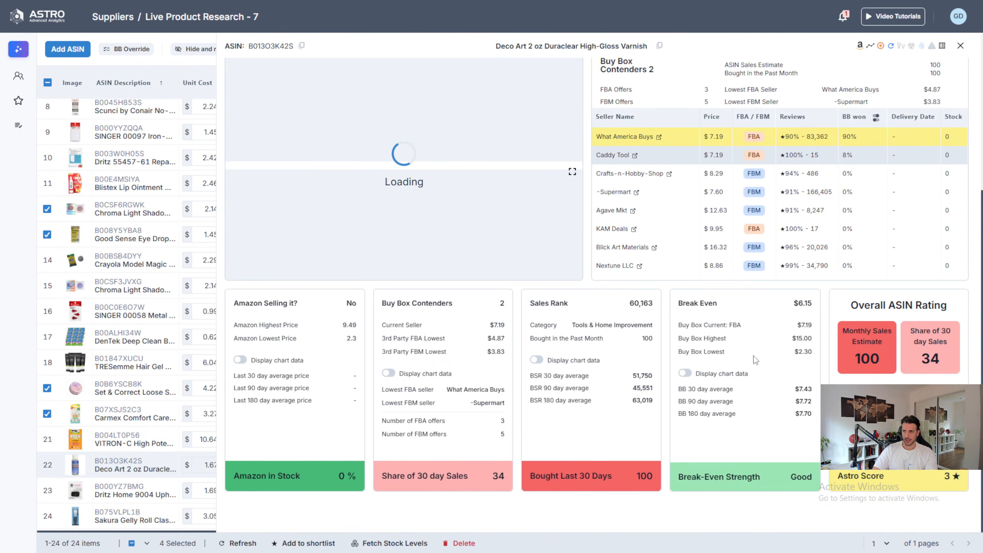
pyautogui.scroll(5, 756, 360)
pyautogui.scroll(-5, 708, 383)
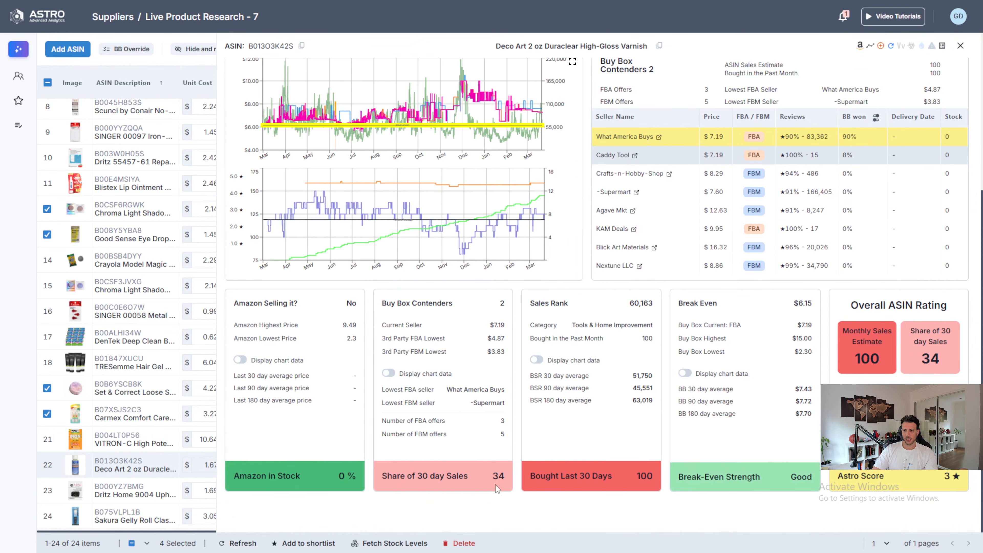
pyautogui.click(960, 47)
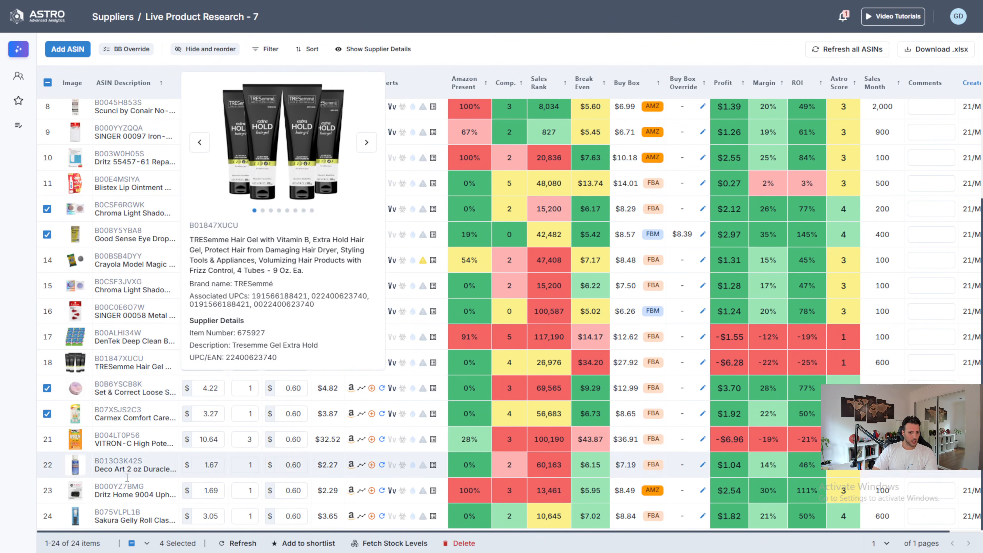
# Check the Dritz Home 9004 Upholstery Tacks supplier match, and examine Amazon's presence, sales rank and break-even in its details.
pyautogui.moveTo(114, 488)
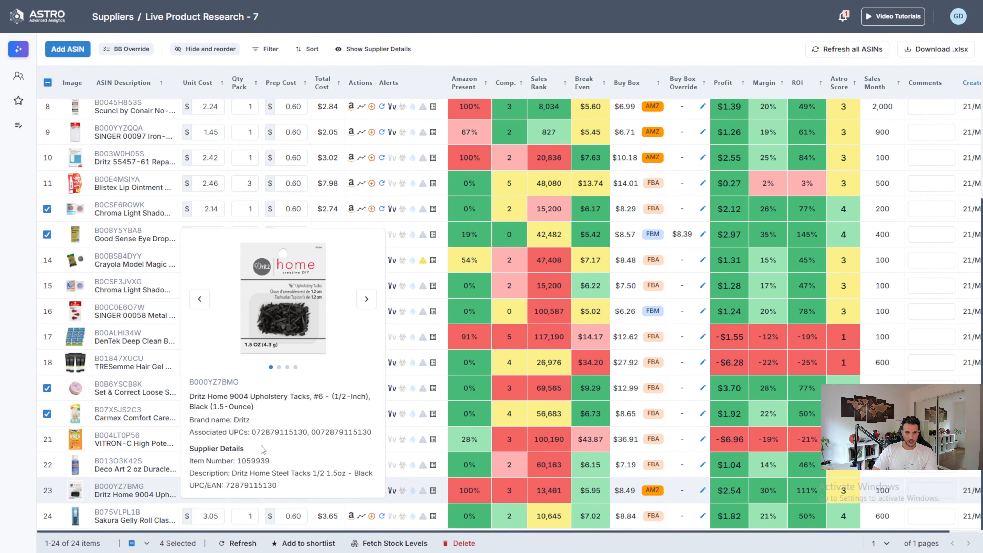
pyautogui.click(133, 489)
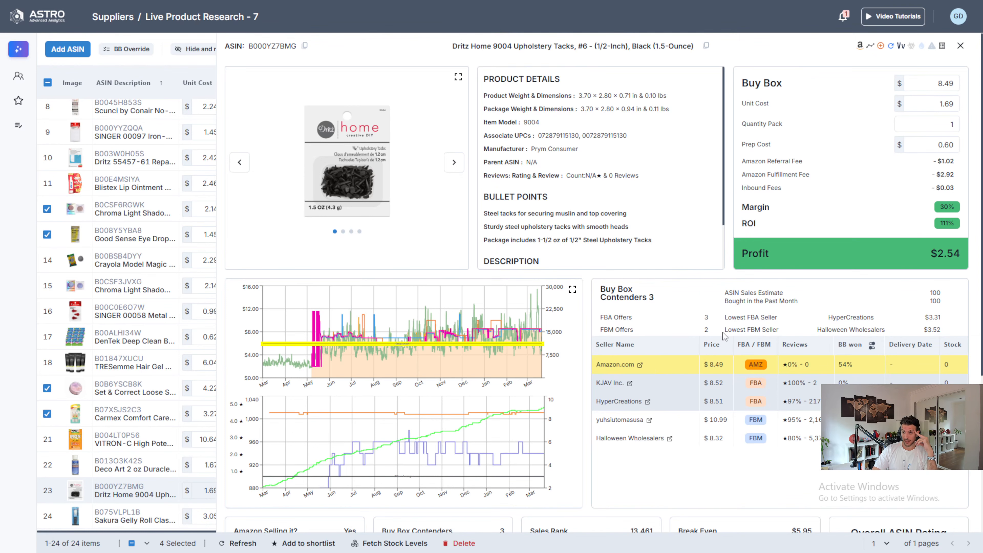
pyautogui.scroll(-3, 808, 325)
pyautogui.scroll(-3, 670, 314)
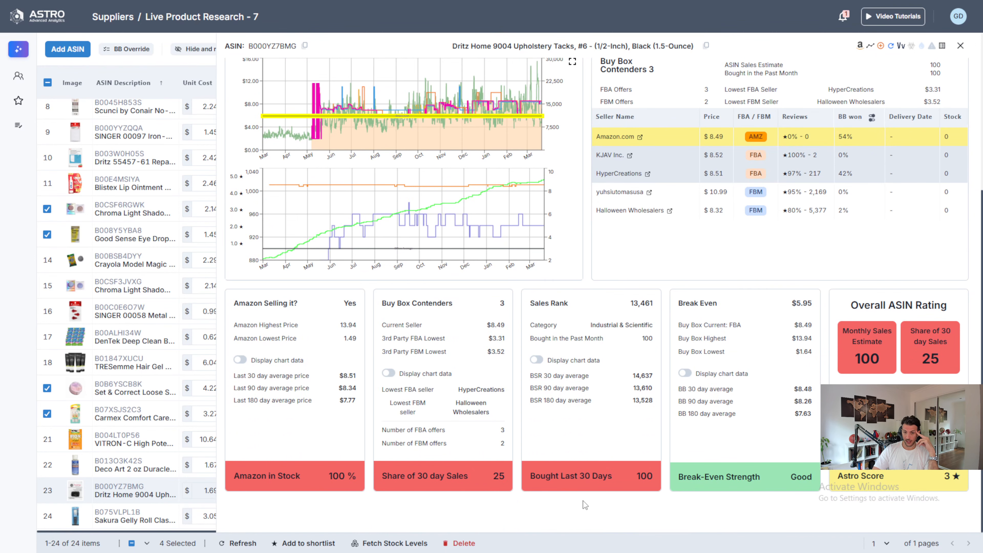
pyautogui.scroll(3, 513, 433)
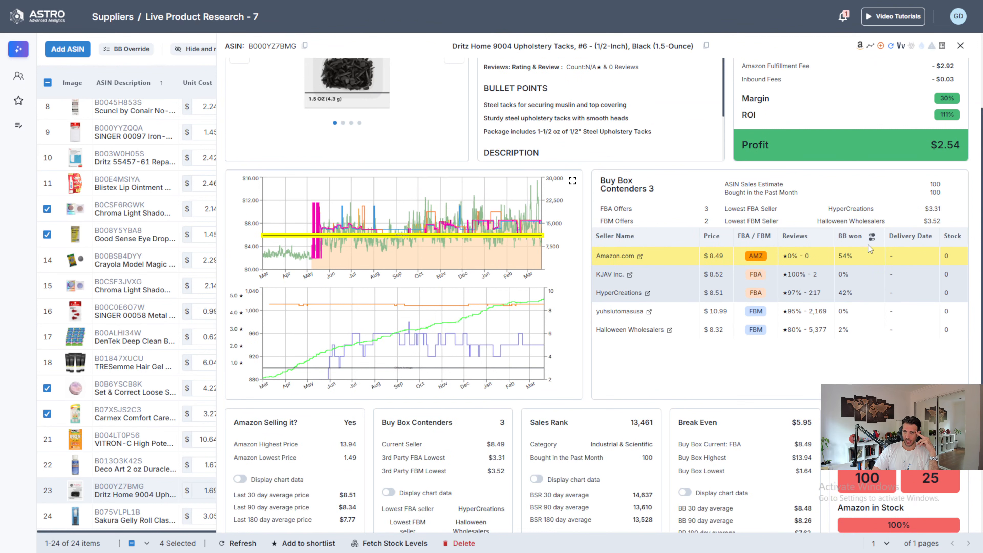
# Compare the upholstery tacks' Buy Box winners over the last 90 and 180 days, and close the product details.
pyautogui.click(871, 236)
pyautogui.click(790, 289)
pyautogui.click(873, 237)
pyautogui.click(733, 309)
pyautogui.click(872, 237)
pyautogui.scroll(-3, 556, 422)
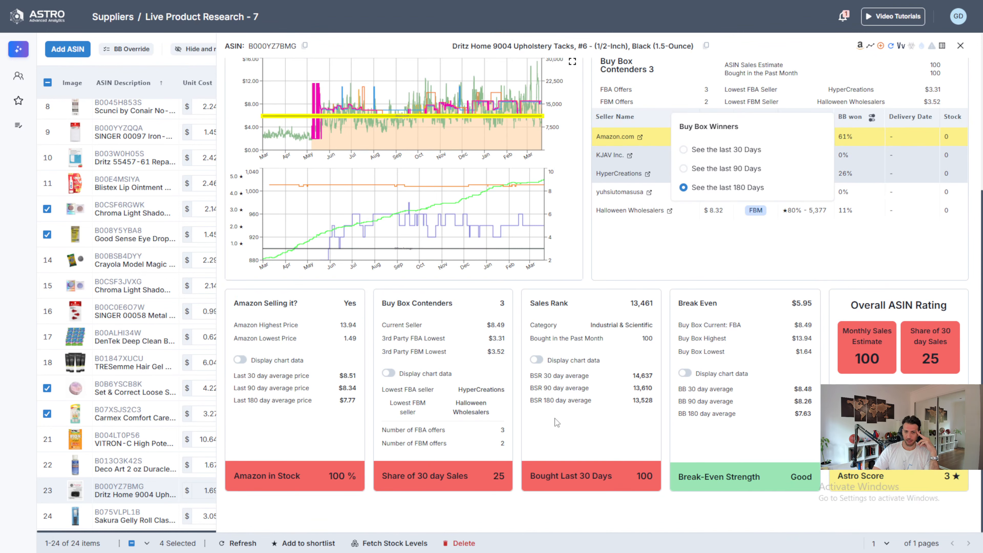
pyautogui.click(959, 46)
pyautogui.click(960, 45)
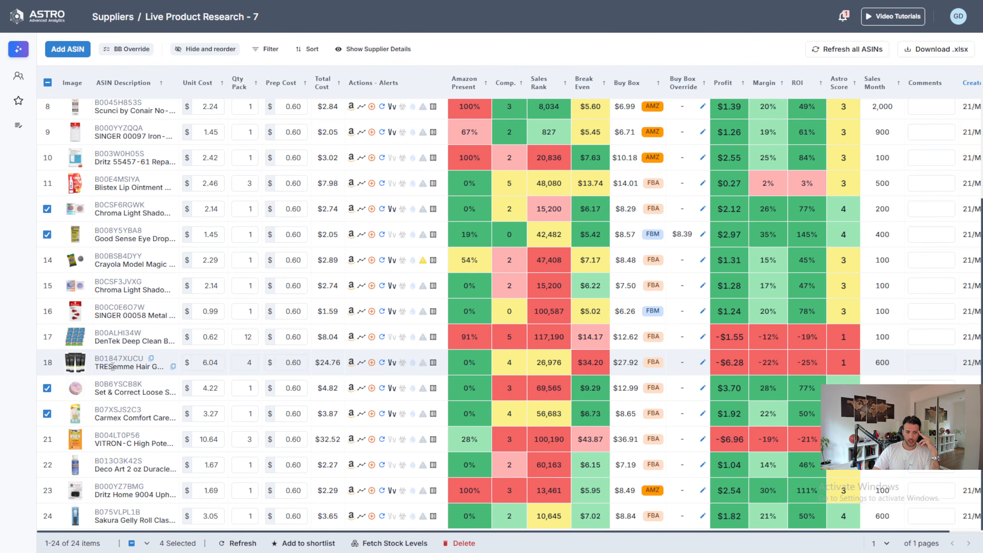
# Check the Sakura Gelly Roll product's description and set its quantity pack to 3.
pyautogui.moveTo(123, 515)
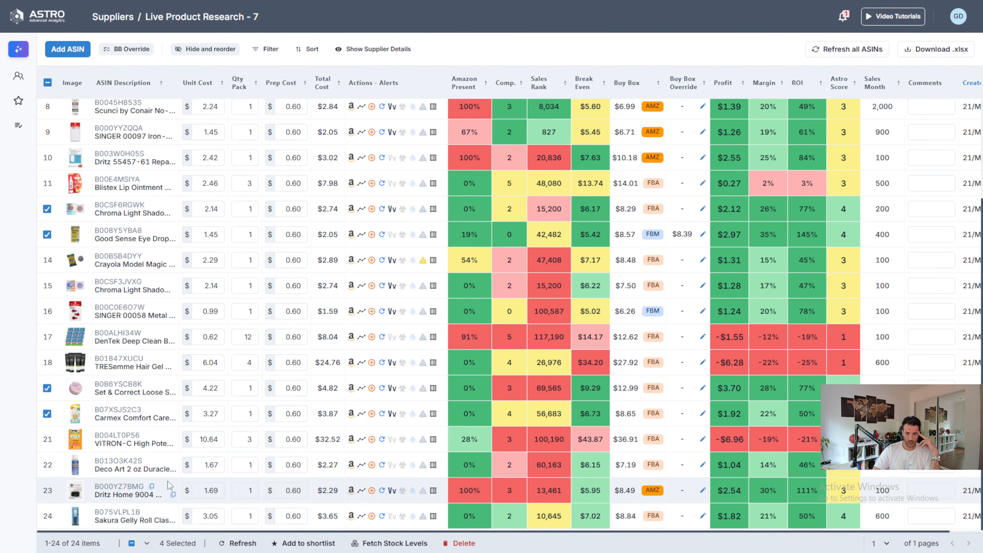
pyautogui.click(244, 512)
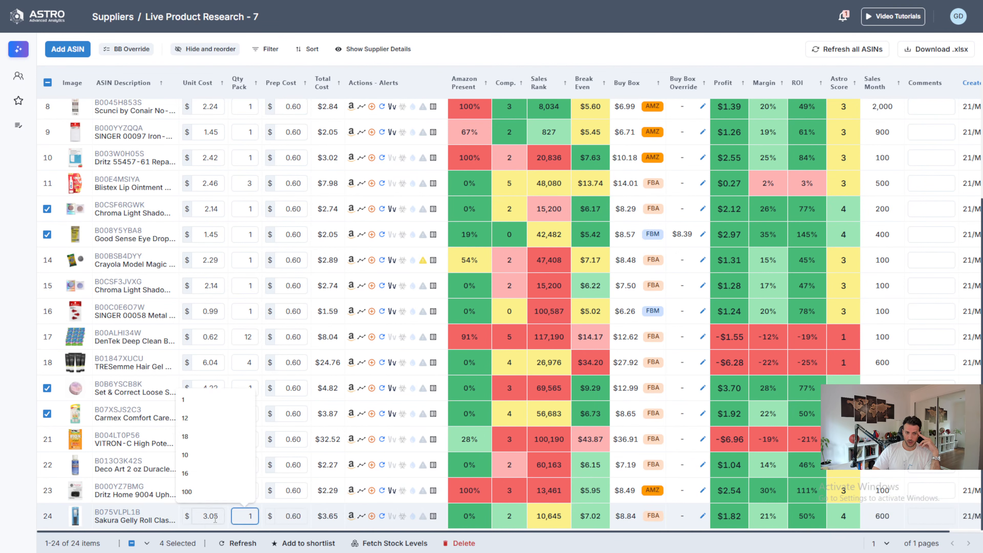
pyautogui.press('BackSpace')
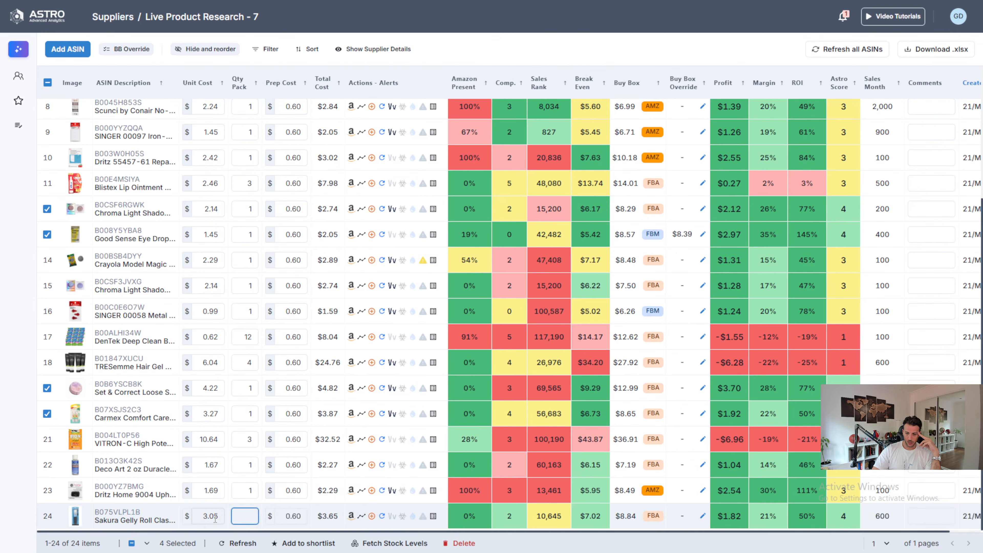
pyautogui.write('3')
pyautogui.press('Return')
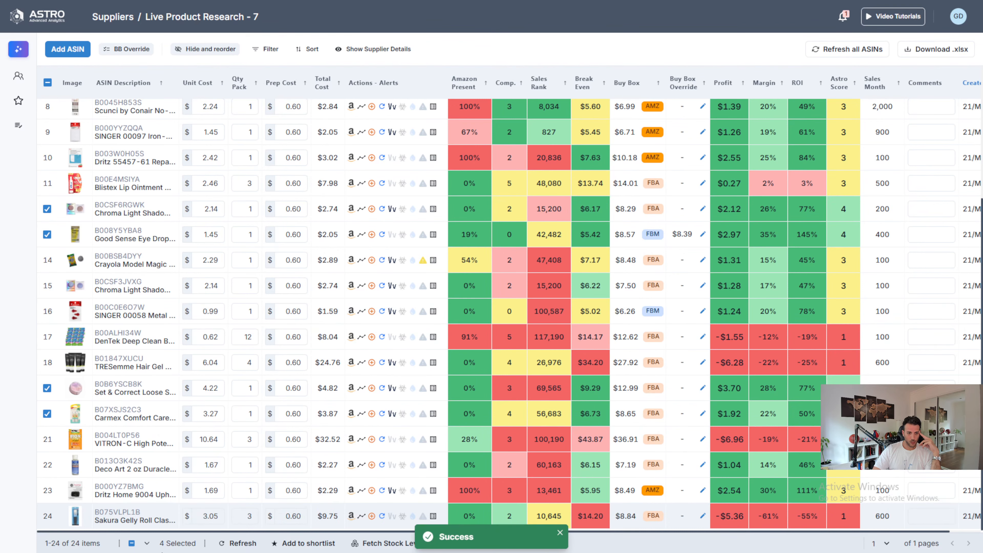
# Create a shortlist named "Live PR - Video 7" and add the selected products to it.
pyautogui.click(328, 544)
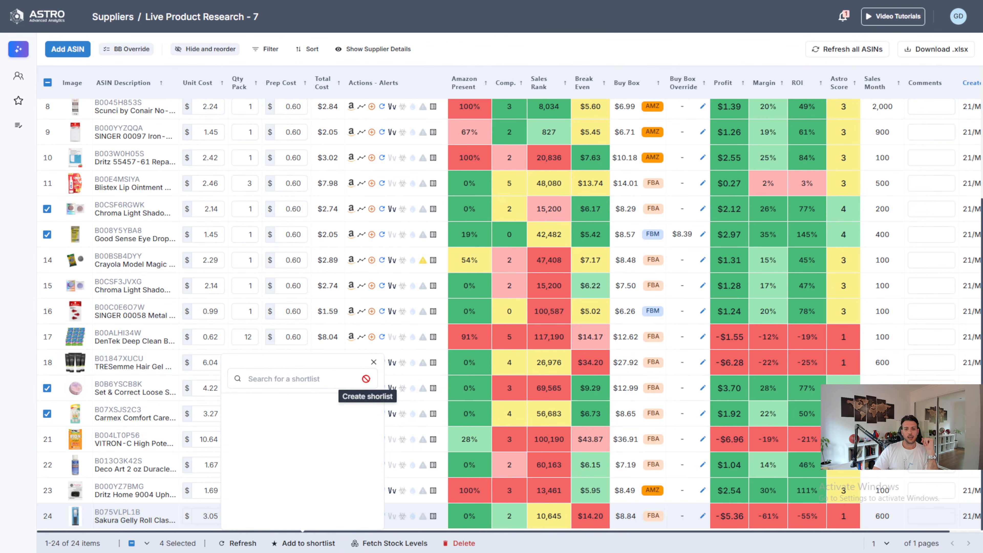
pyautogui.click(317, 379)
pyautogui.write('Li')
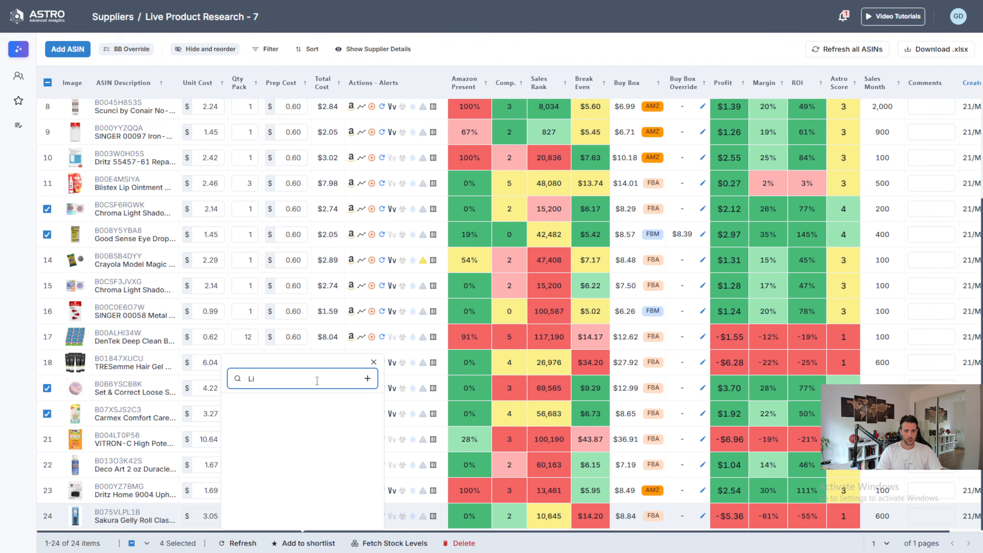
pyautogui.write('ve PR - Video 7')
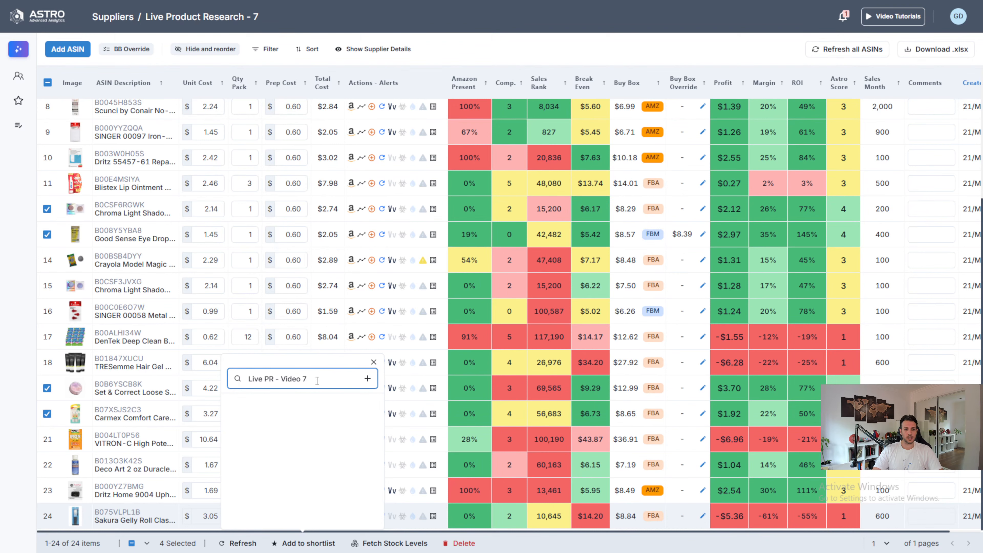
pyautogui.click(367, 379)
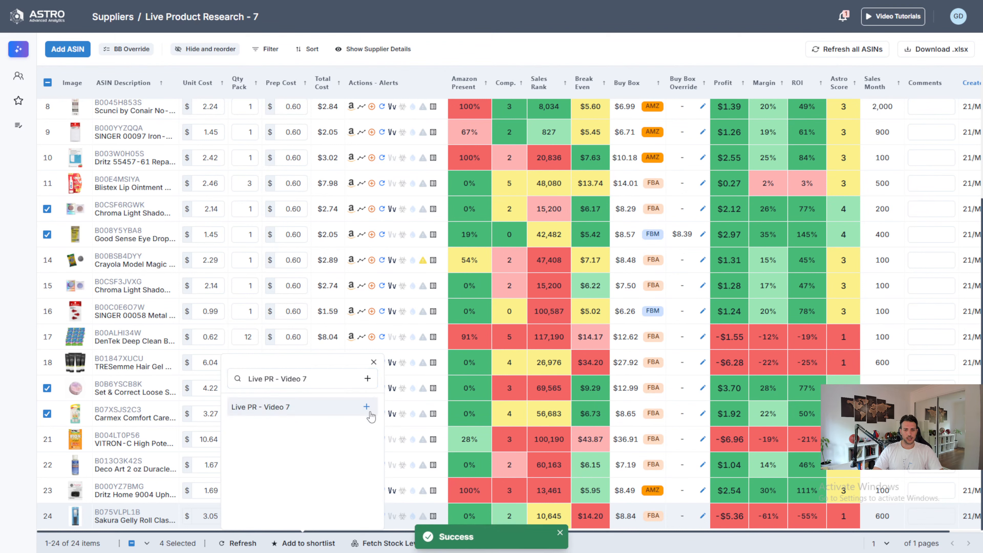
pyautogui.click(366, 406)
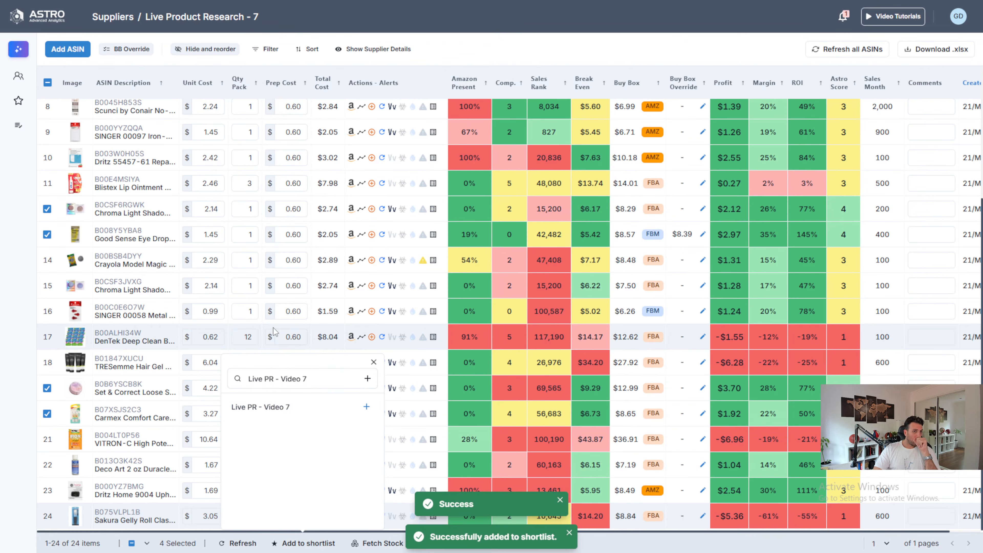
# Open the Live PR - Video 7 shortlist, check the Chroma Light product's share of sales, and set its quantity to buy to 60.
pyautogui.click(17, 109)
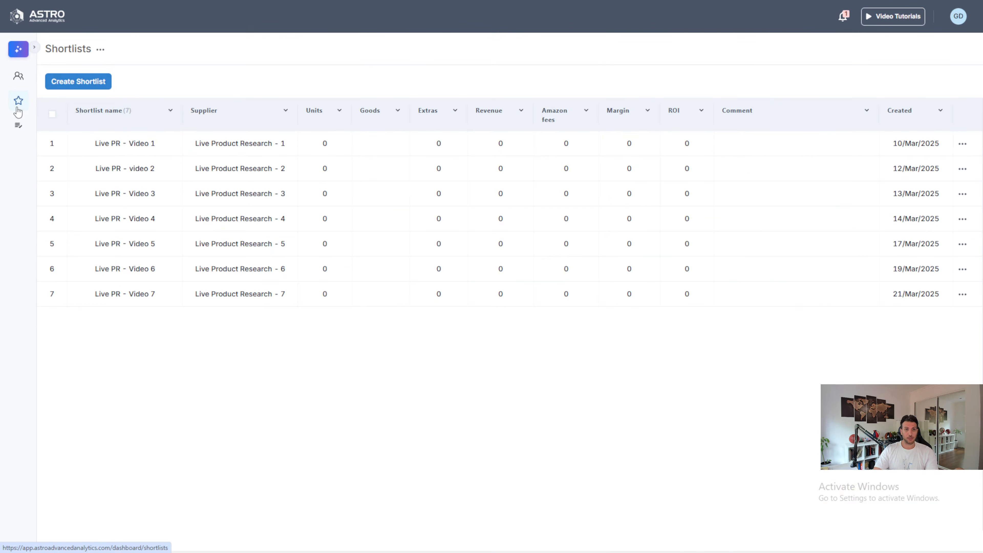
pyautogui.click(134, 298)
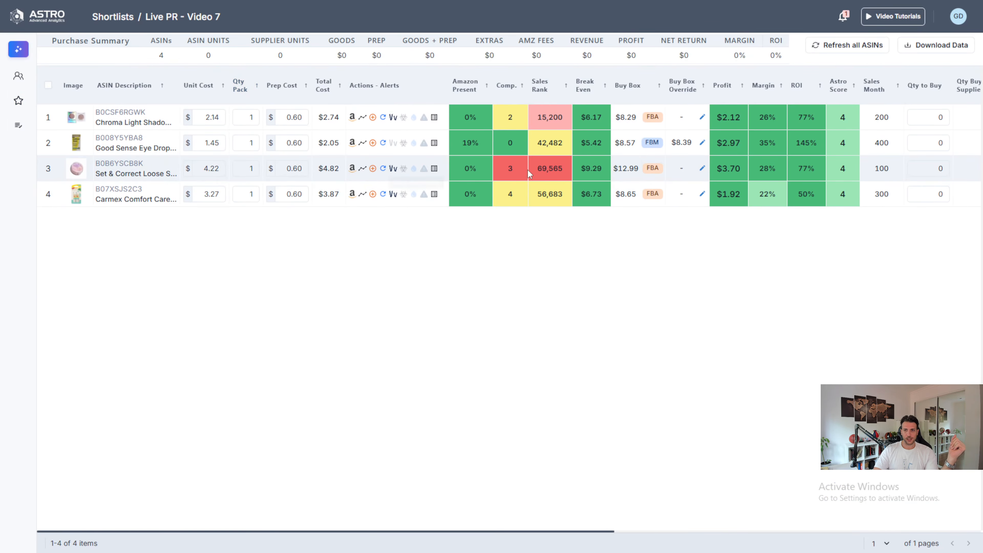
pyautogui.moveTo(547, 118)
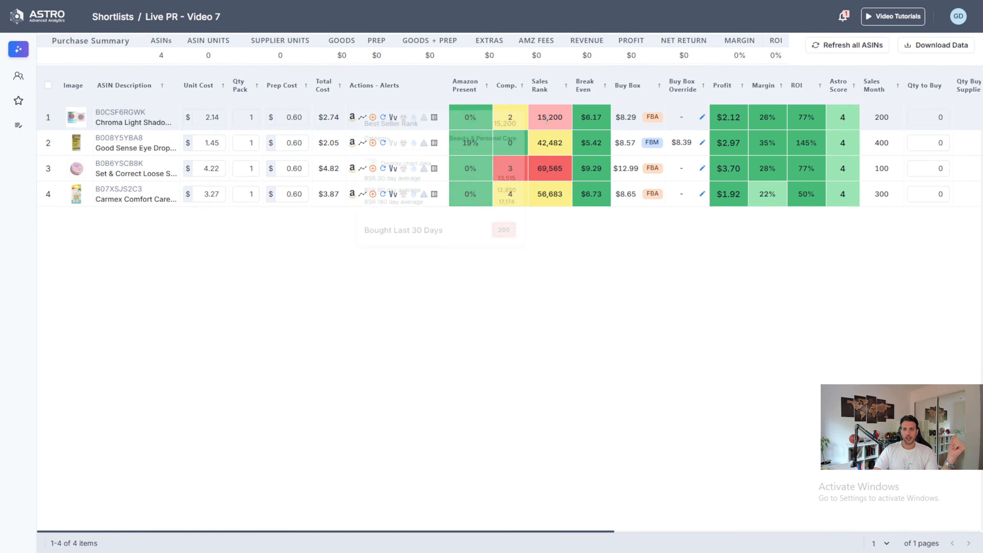
pyautogui.moveTo(511, 114)
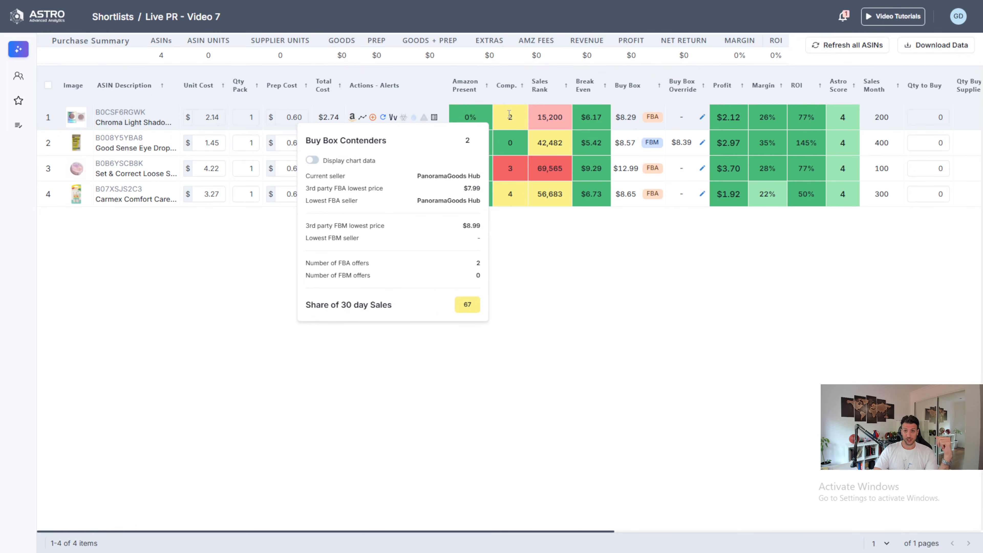
pyautogui.doubleClick(940, 120)
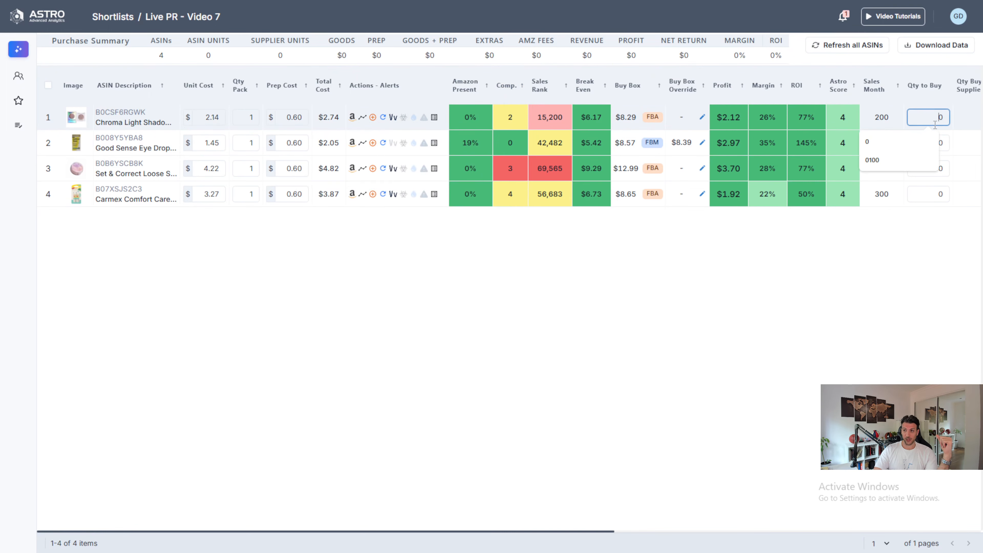
pyautogui.write('40')
pyautogui.press('Return')
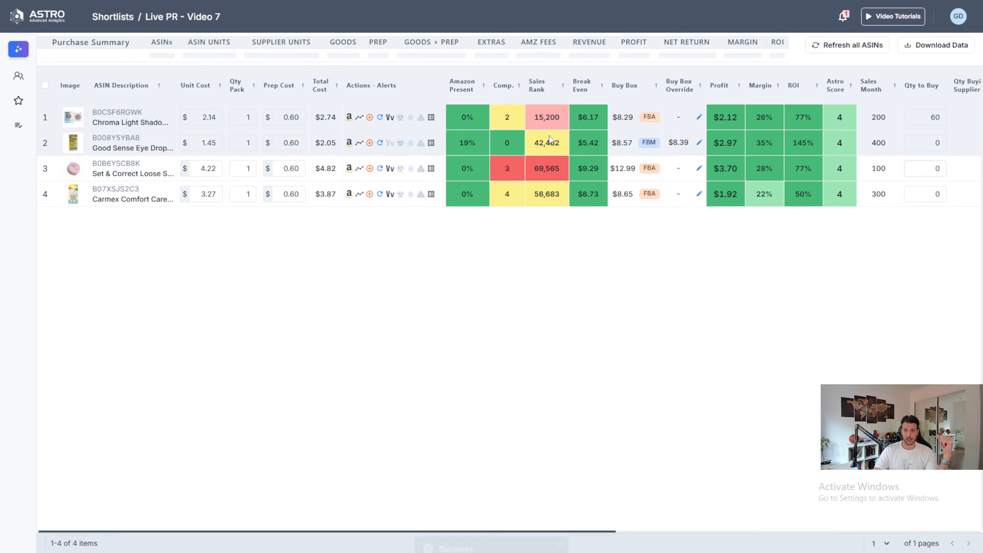
# Check the Good Sense Eye Drops' Buy Box contenders and set their quantity to buy to 400.
pyautogui.moveTo(541, 148)
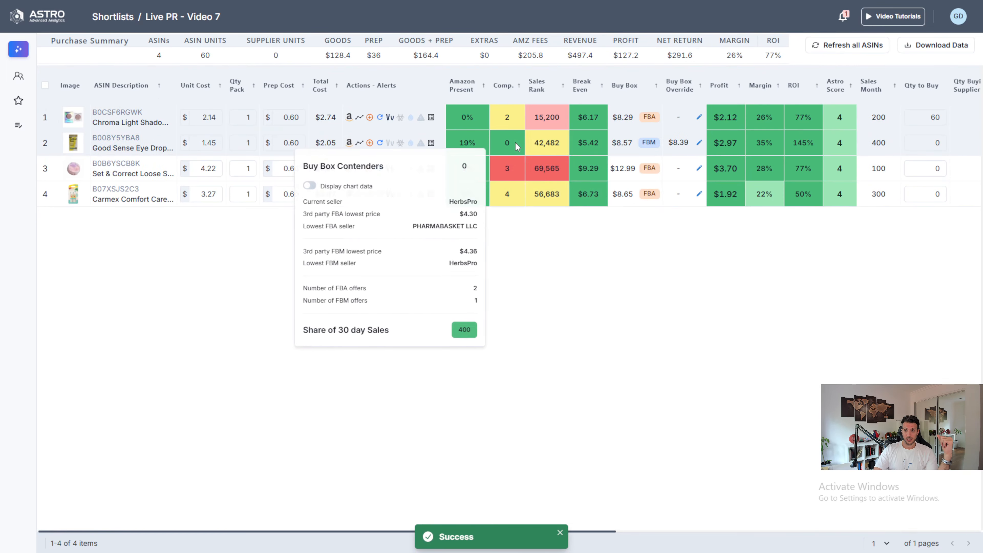
pyautogui.doubleClick(937, 143)
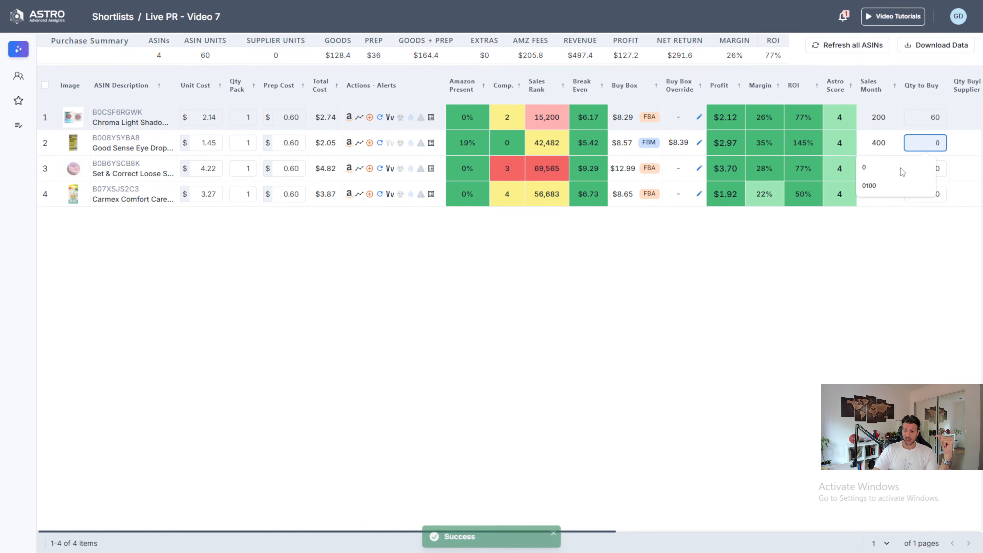
pyautogui.write('400')
pyautogui.press('Return')
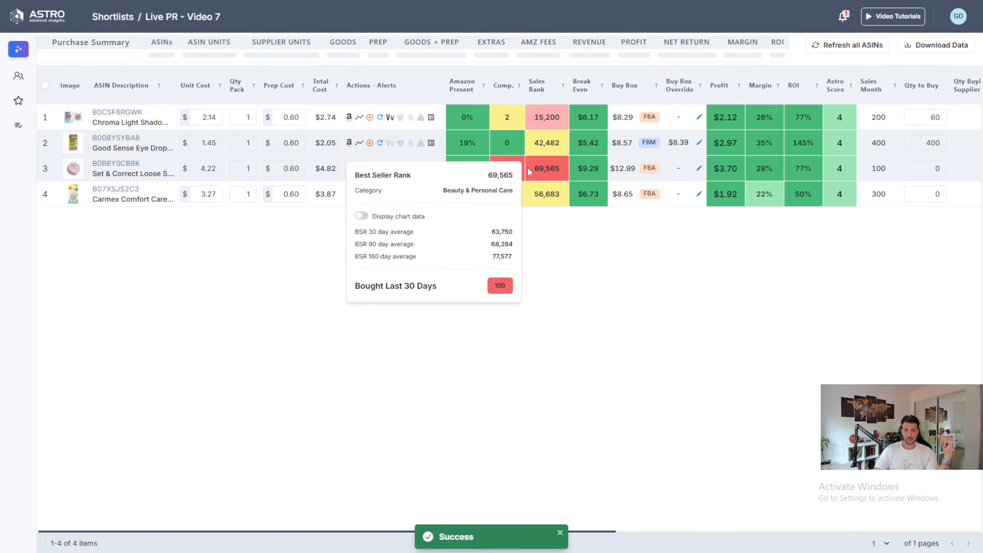
# Check the Set & Correct product's share of 30-day sales and set its quantity to buy to 24.
pyautogui.moveTo(504, 180)
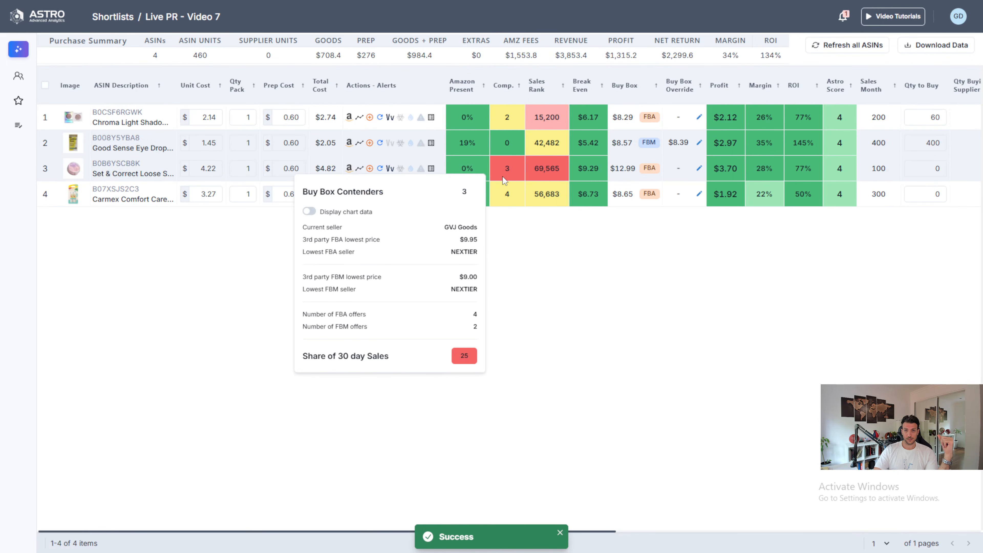
pyautogui.click(938, 174)
pyautogui.write('24')
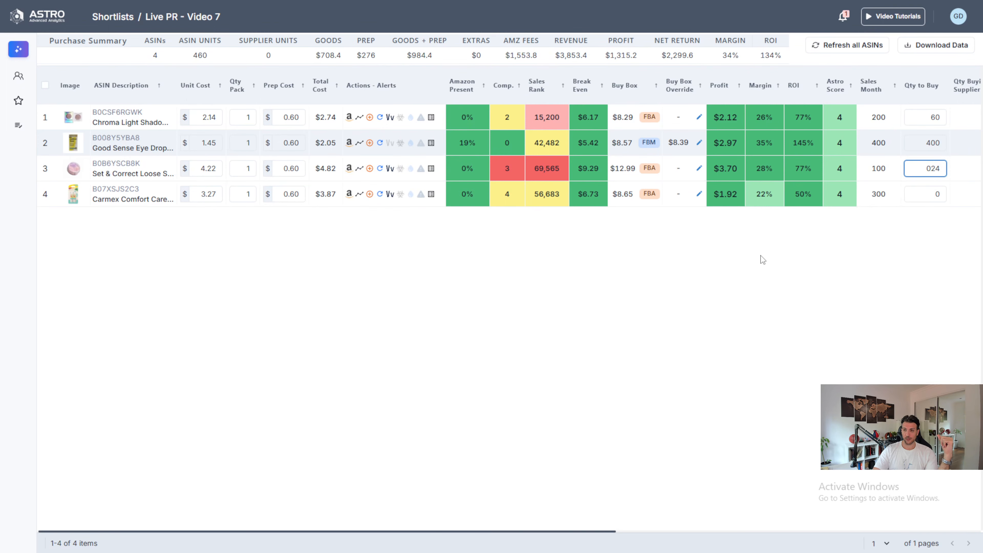
pyautogui.press('Return')
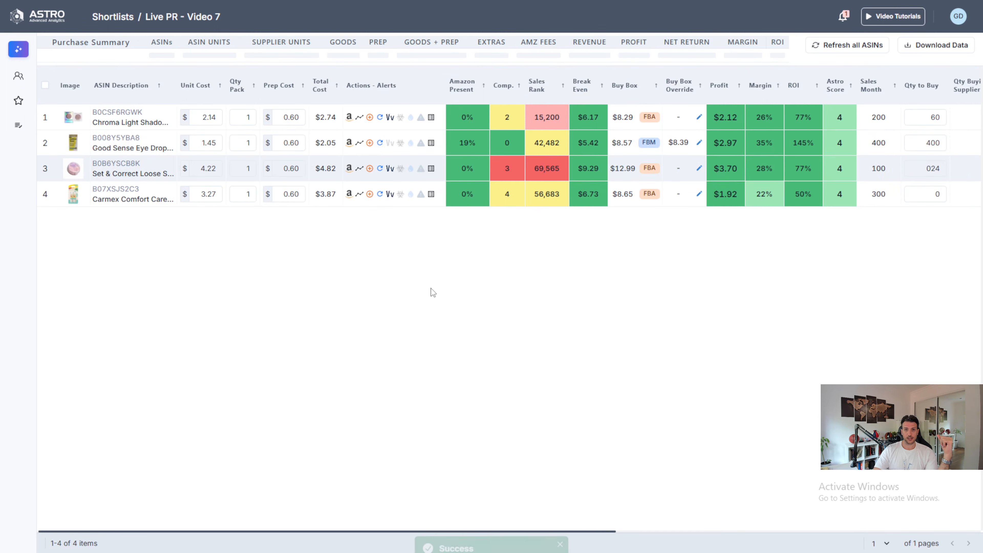
# Check the Carmex Comfort Care product's Buy Box contenders and set its quantity to buy to 60.
pyautogui.moveTo(514, 199)
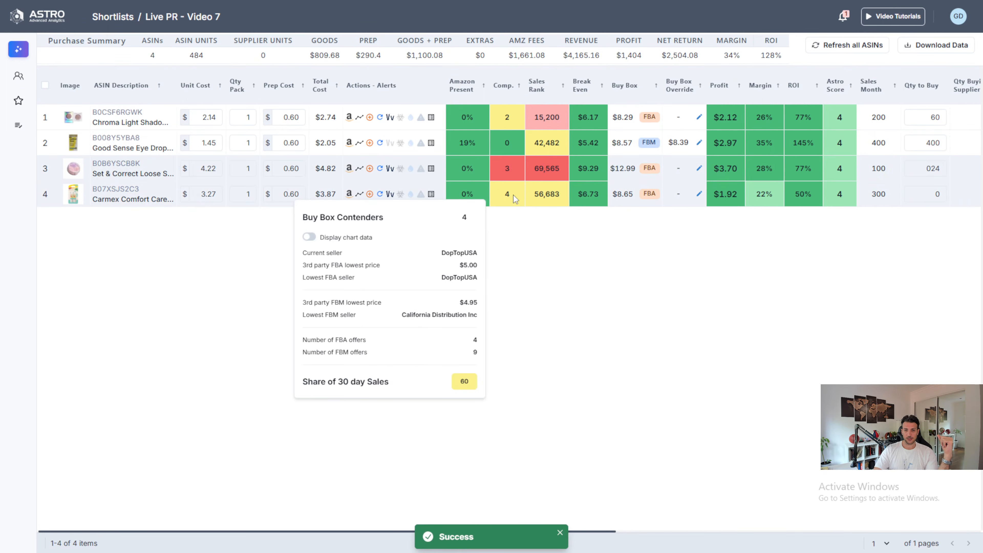
pyautogui.moveTo(927, 195); pyautogui.dragTo(952, 190)
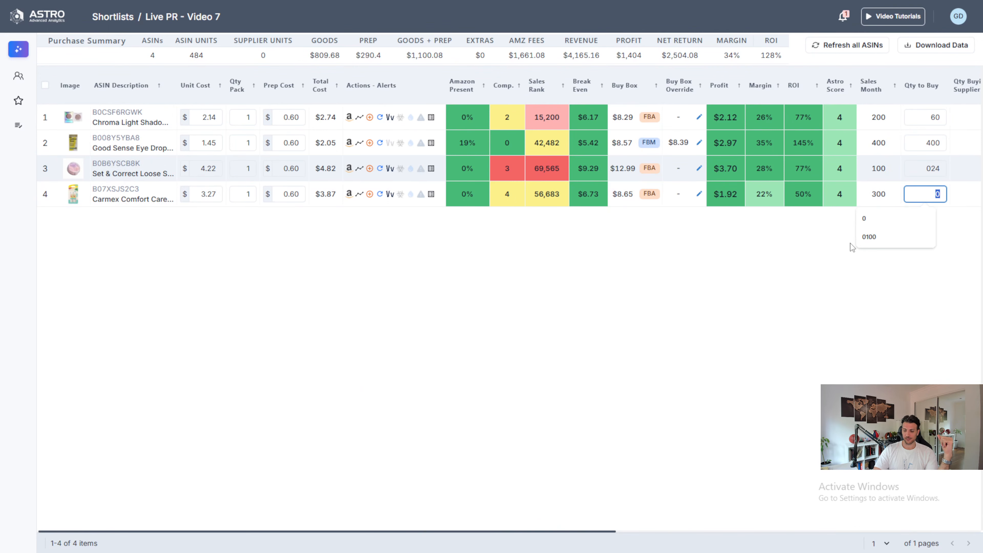
pyautogui.write('60')
pyautogui.press('Return')
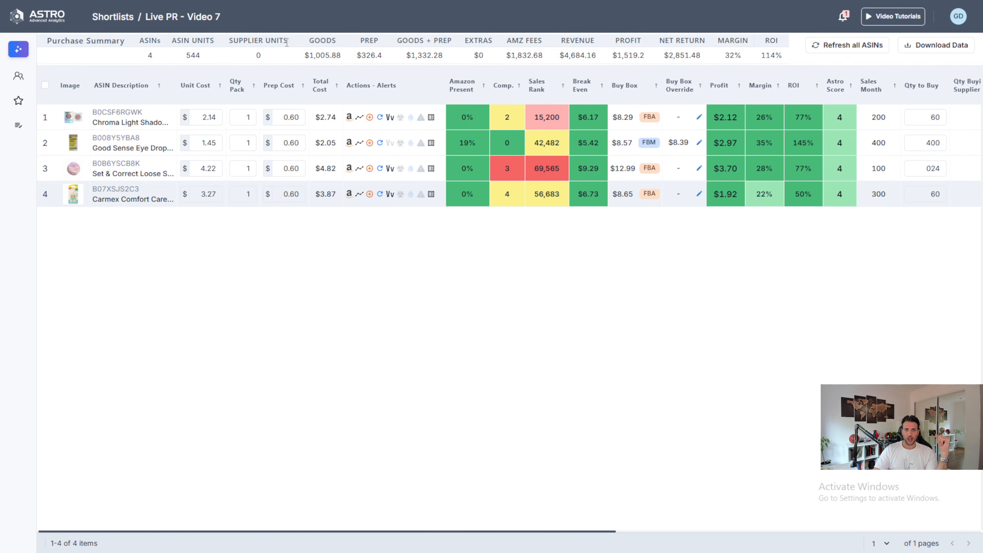
# Review the purchase summary's goods cost, profit and ROI totals along with the Chroma Light product's unit cost.
pyautogui.moveTo(289, 66); pyautogui.dragTo(338, 50)
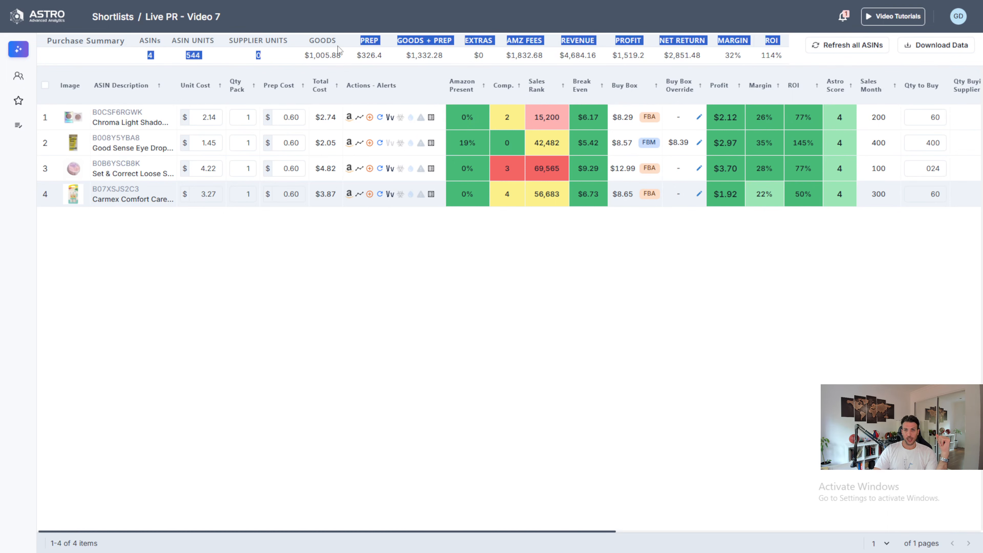
pyautogui.doubleClick(335, 54)
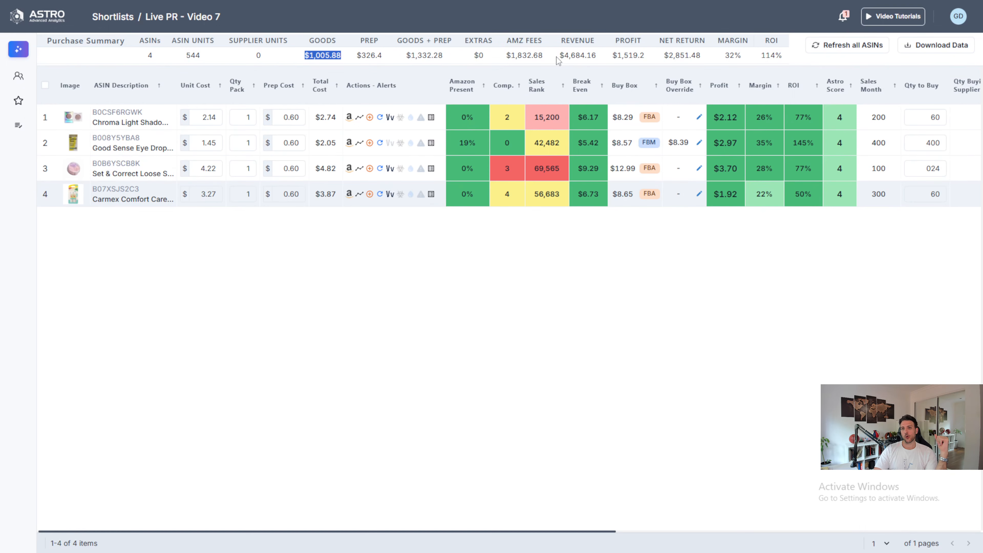
pyautogui.moveTo(759, 58); pyautogui.dragTo(786, 60)
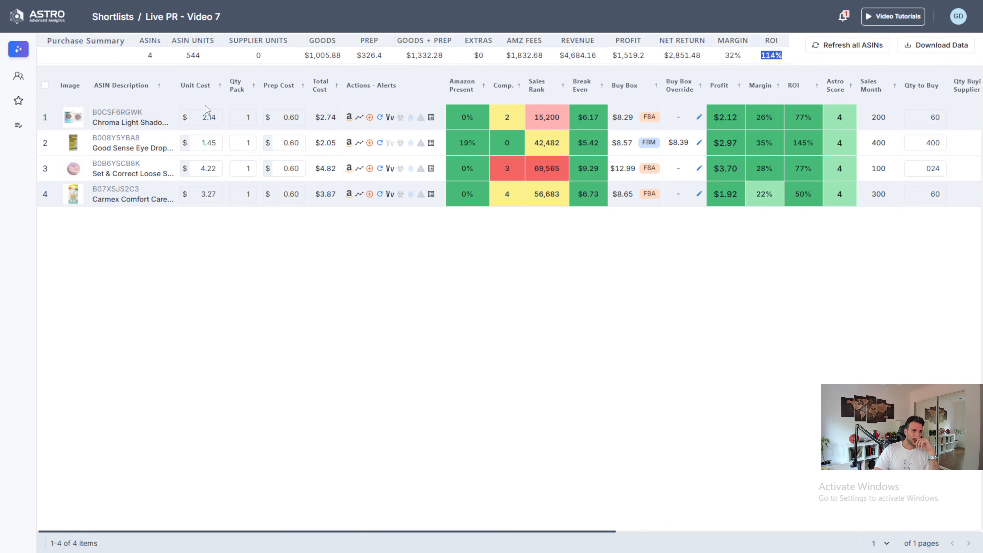
pyautogui.click(201, 114)
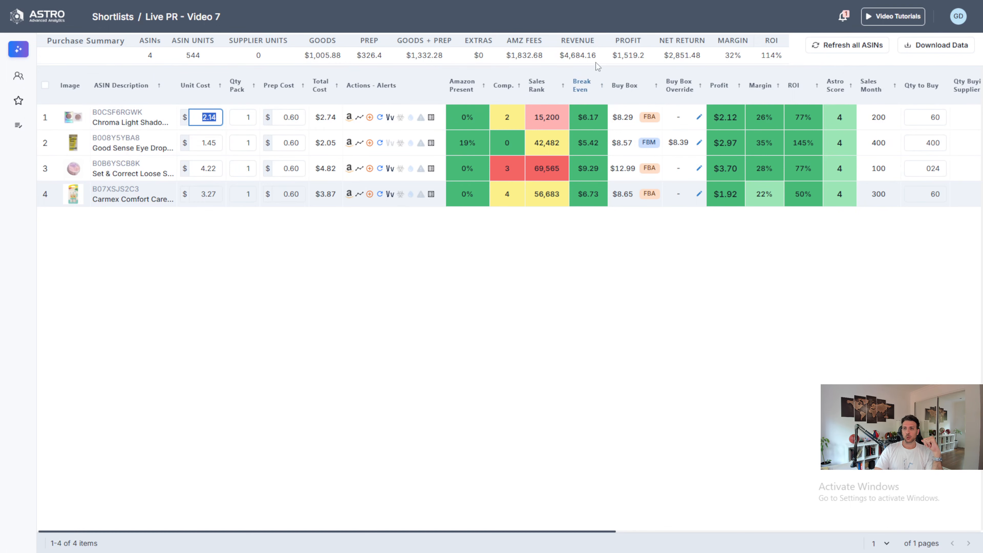
pyautogui.moveTo(782, 55); pyautogui.dragTo(297, 64)
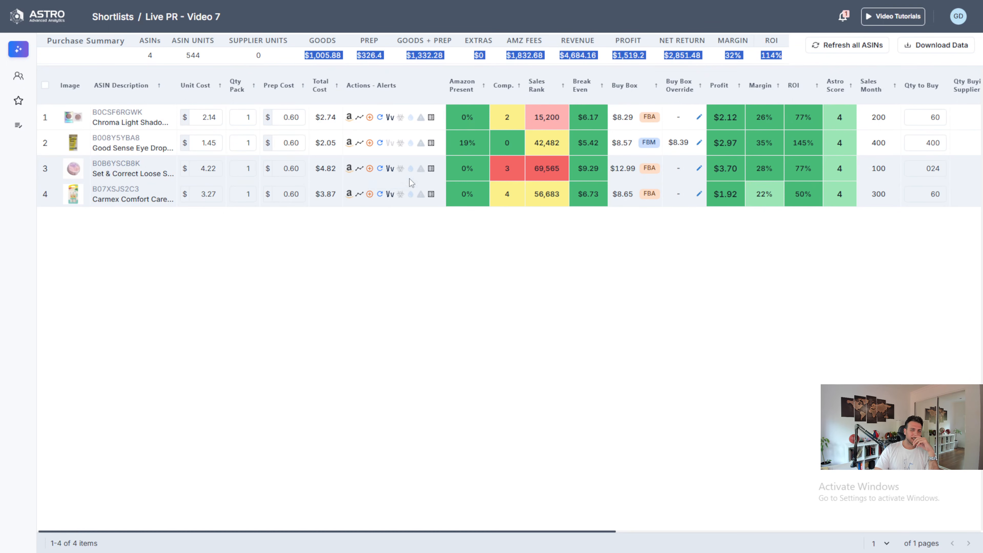
pyautogui.click(459, 283)
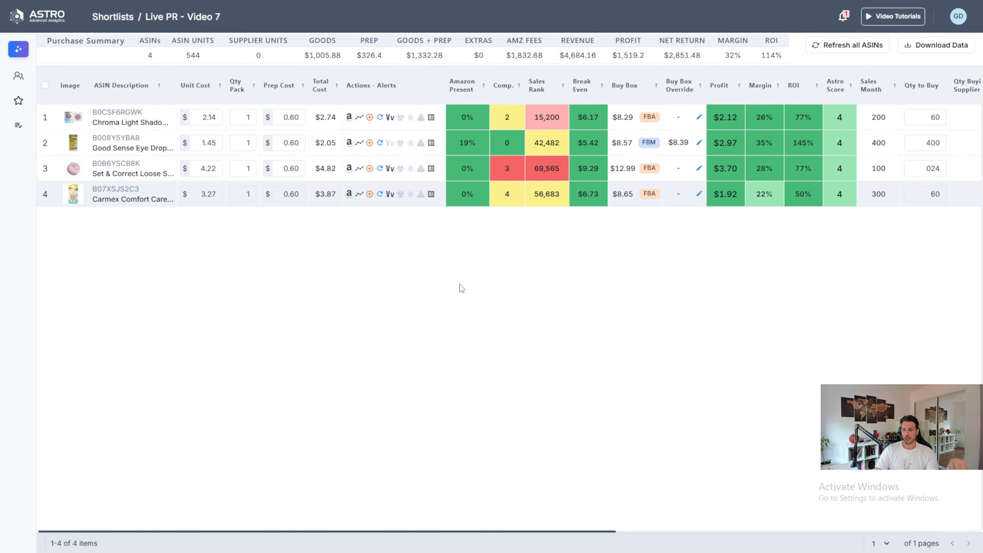